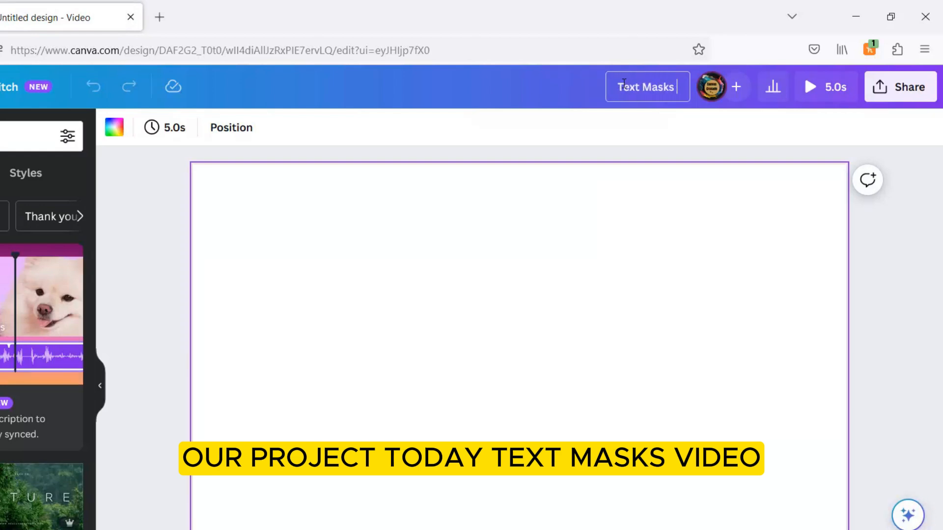
Name the design "Text Masks Video".
{"action": "type", "text": "s Video"}
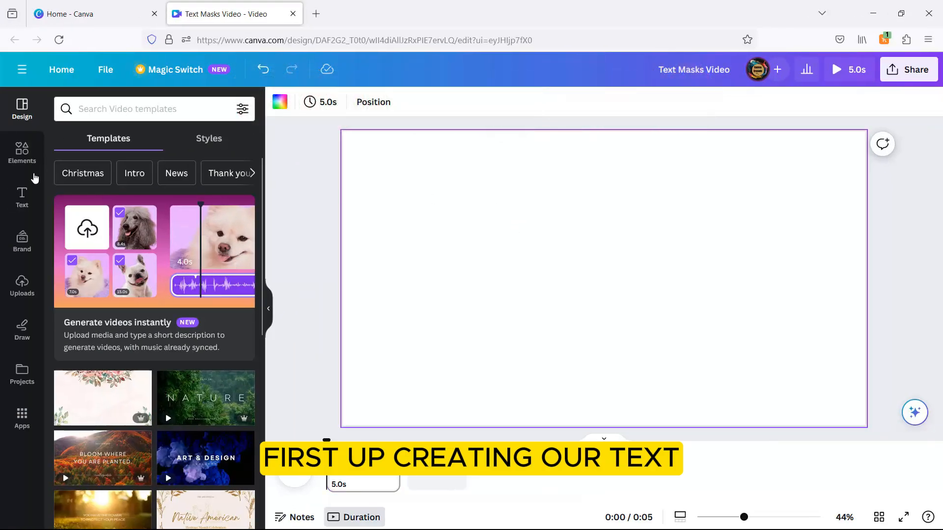
Add a heading to the page with the text "TEXT".
{"action": "left_click", "coordinate": [22, 197]}
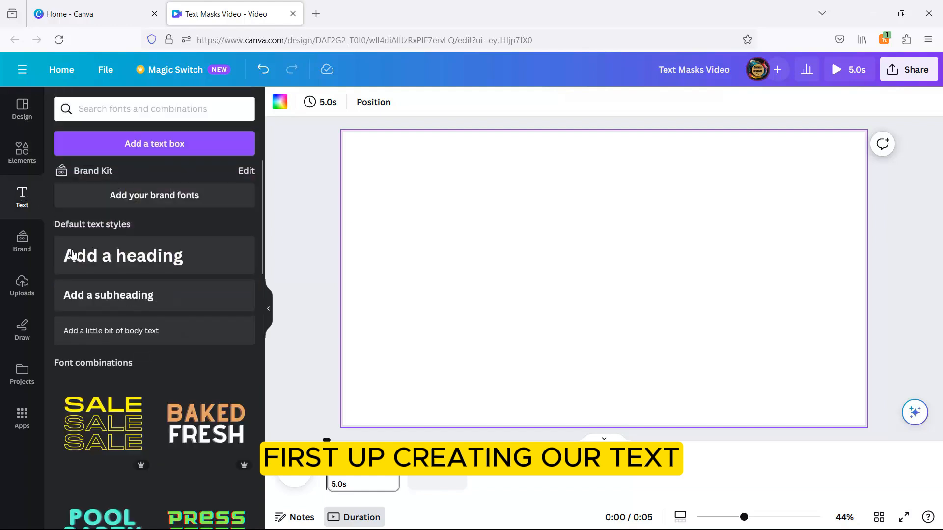
{"action": "left_click", "coordinate": [107, 256]}
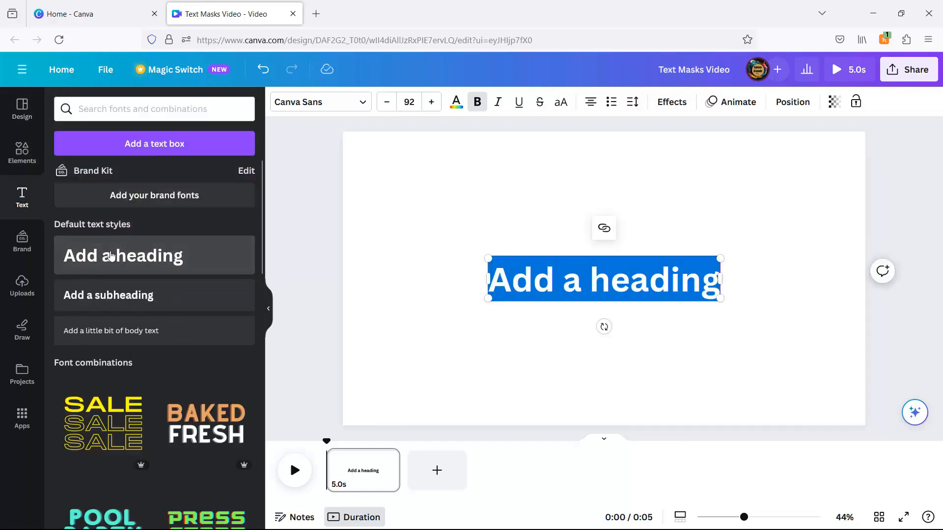
{"action": "type", "text": "TEXT"}
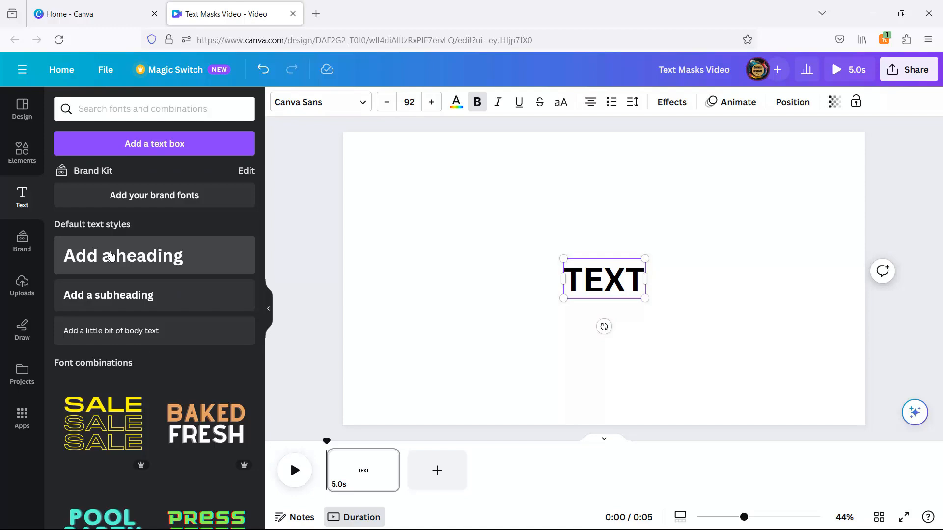
Change the heading's font to Impact.
{"action": "key", "text": "shift+Left"}
{"action": "key", "text": "shift+Left"}
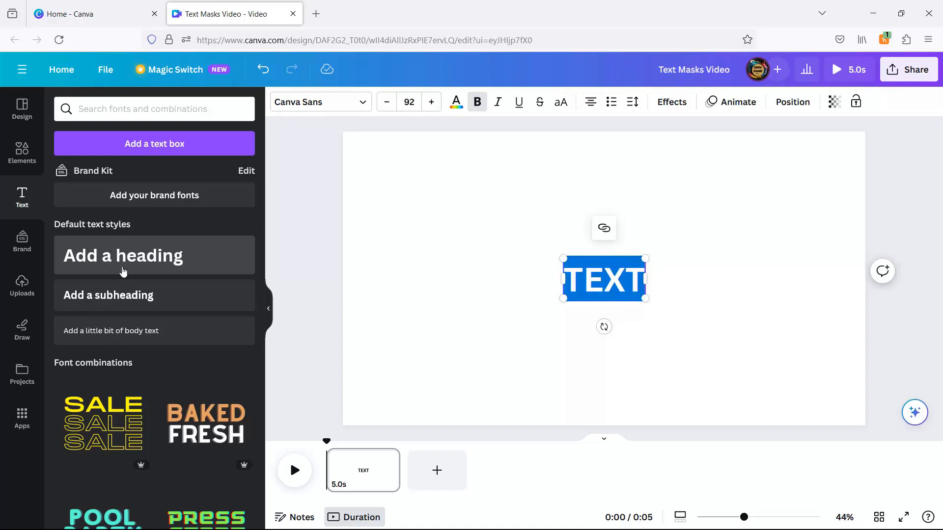
{"action": "left_click", "coordinate": [311, 104]}
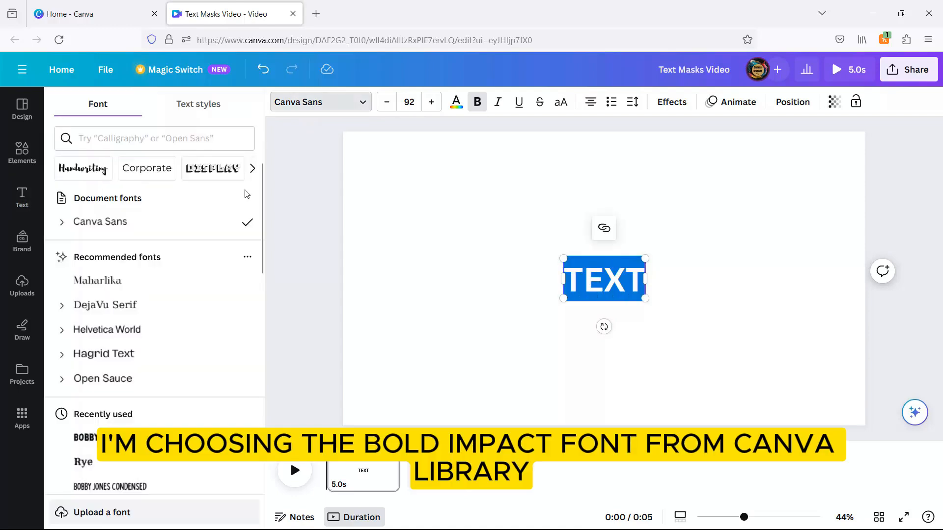
{"action": "left_click", "coordinate": [125, 140]}
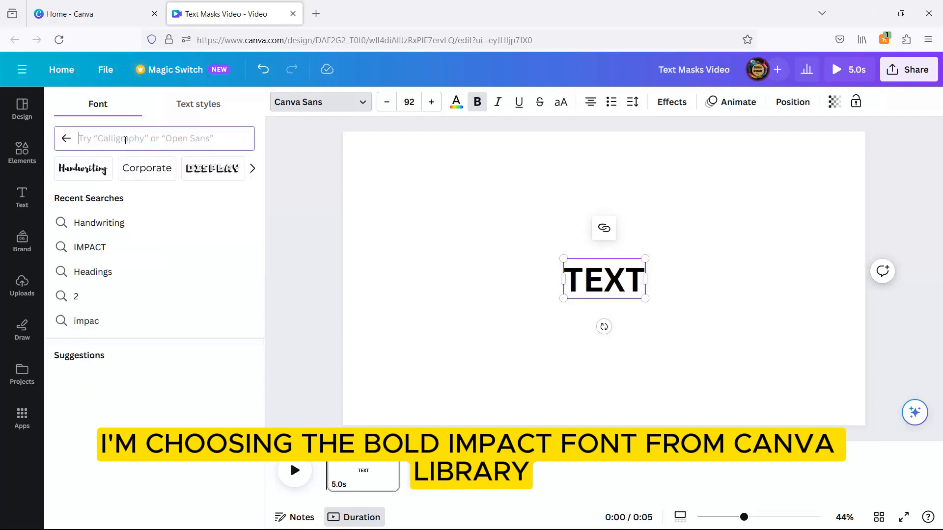
{"action": "type", "text": "IMPAC"}
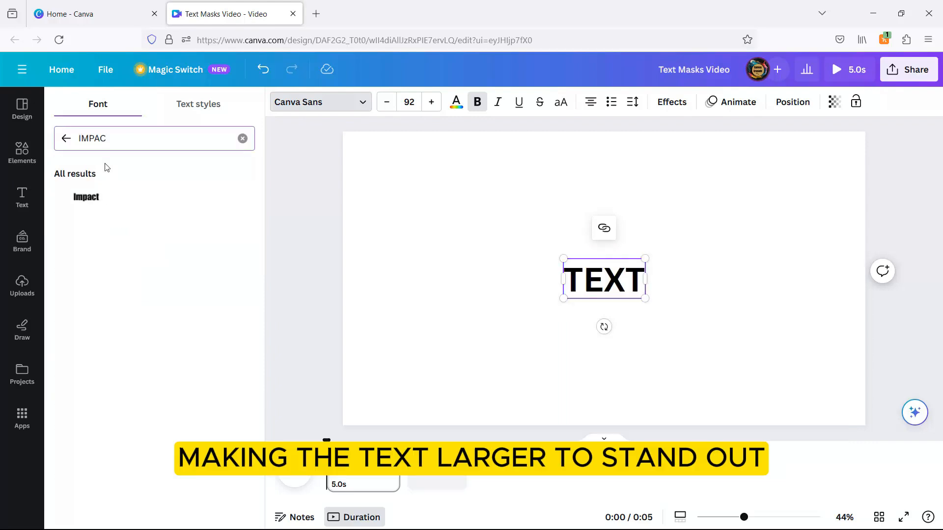
{"action": "left_click", "coordinate": [88, 203]}
Enlarge the heading to font size 678 and move it down so the letters sit mid-page.
{"action": "left_click_drag", "start_coordinate": [581, 303], "coordinate": [404, 428]}
{"action": "left_click_drag", "start_coordinate": [632, 257], "coordinate": [806, 132]}
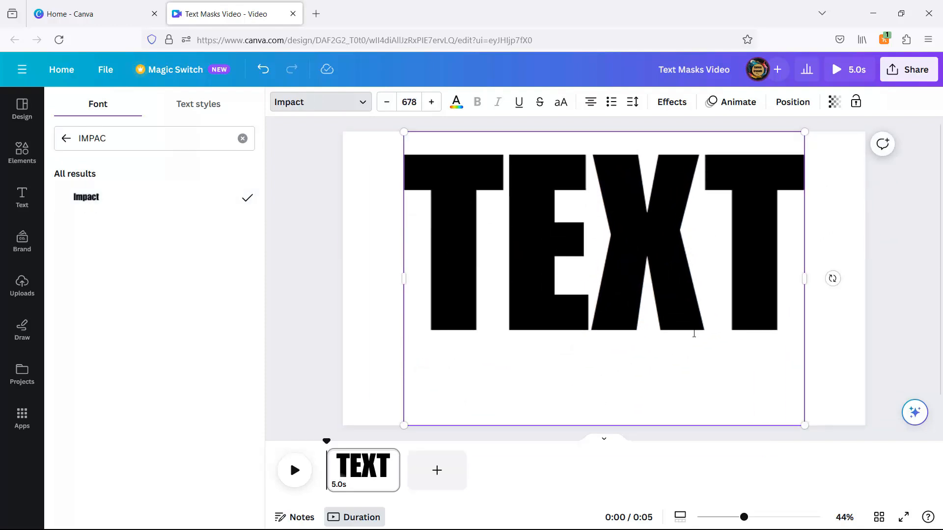
{"action": "left_click", "coordinate": [831, 326]}
{"action": "left_click_drag", "start_coordinate": [678, 295], "coordinate": [676, 324]}
{"action": "left_click", "coordinate": [904, 255]}
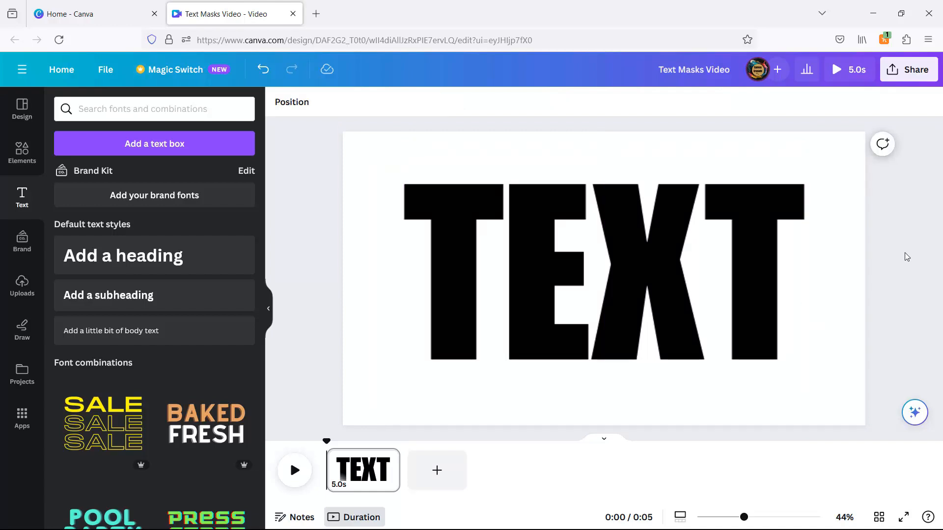
Add a square shape and stretch it to about 1668 × 835 px so it covers the whole heading.
{"action": "left_click", "coordinate": [17, 150]}
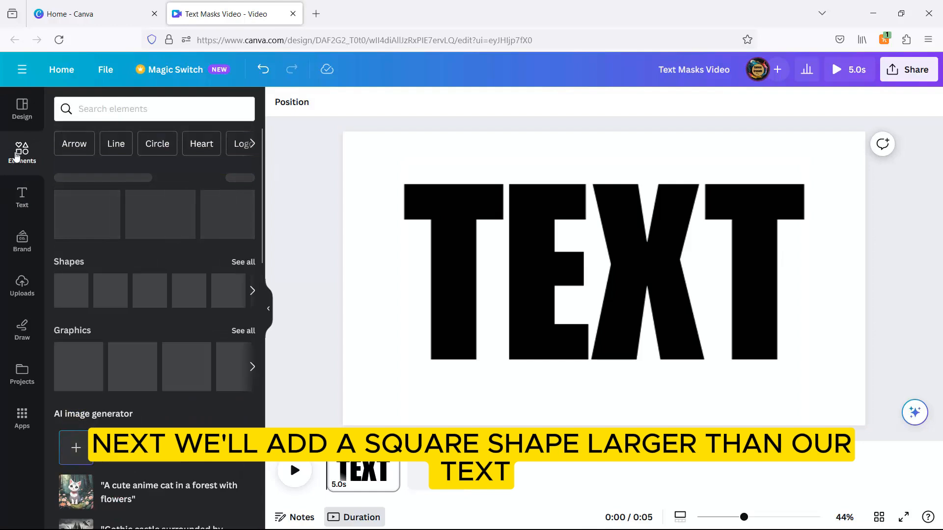
{"action": "left_click", "coordinate": [75, 303]}
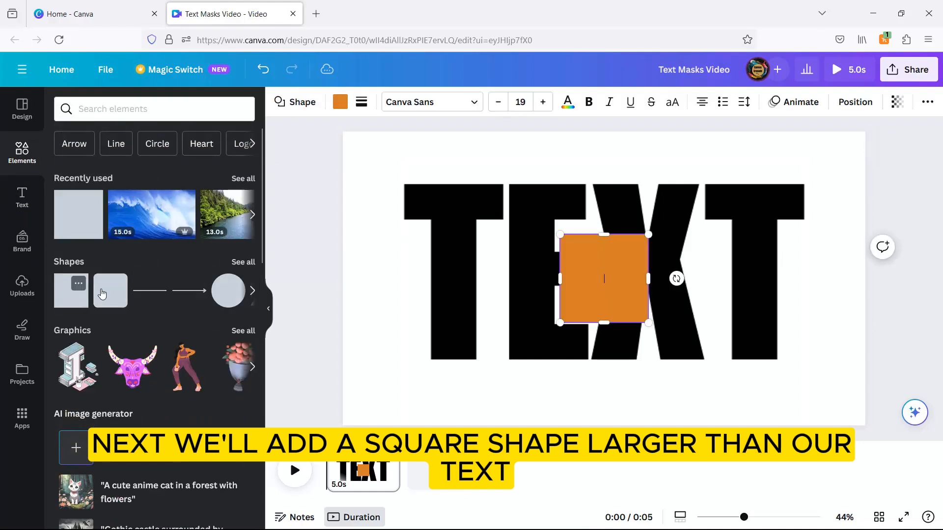
{"action": "left_click_drag", "start_coordinate": [515, 275], "coordinate": [370, 278]}
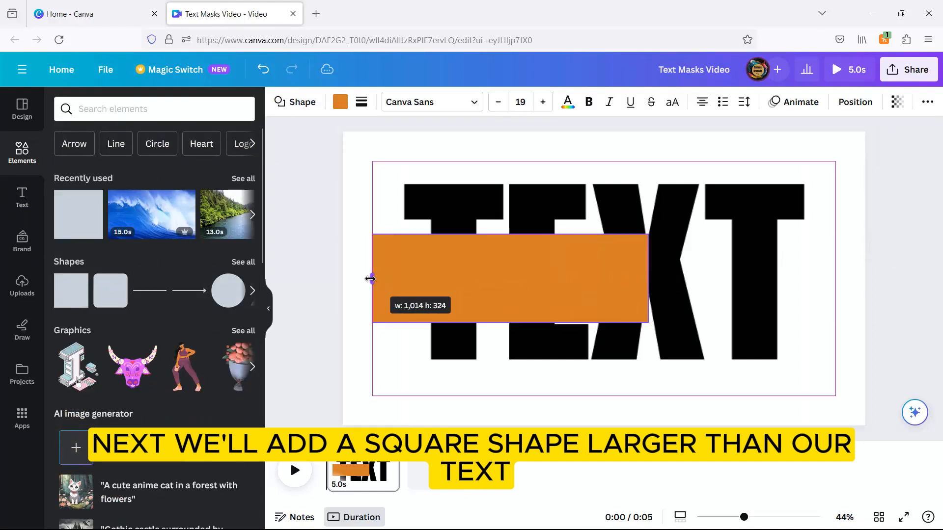
{"action": "left_click_drag", "start_coordinate": [690, 275], "coordinate": [828, 273]}
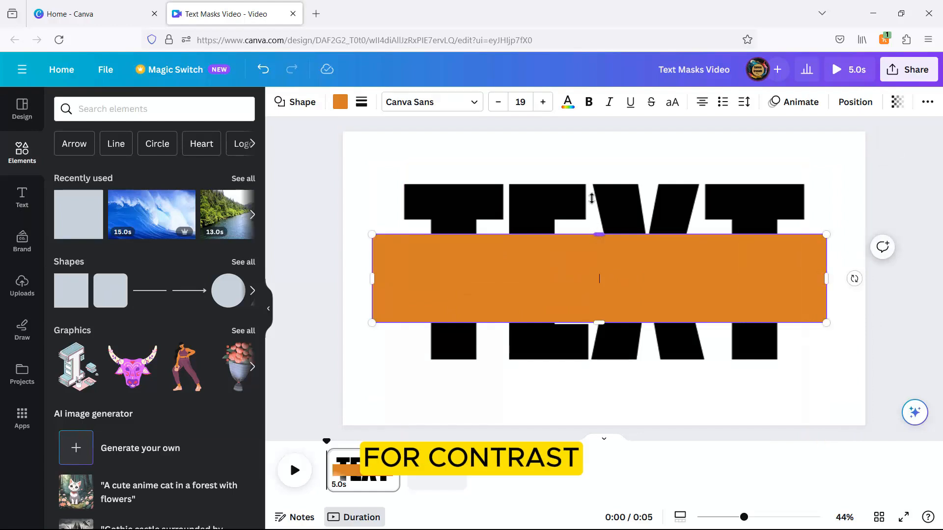
{"action": "left_click_drag", "start_coordinate": [597, 235], "coordinate": [590, 158]}
{"action": "left_click_drag", "start_coordinate": [599, 322], "coordinate": [605, 388]}
Send the orange rectangle to the back and change the heading's text color to white (#ffffff).
{"action": "left_click", "coordinate": [855, 102]}
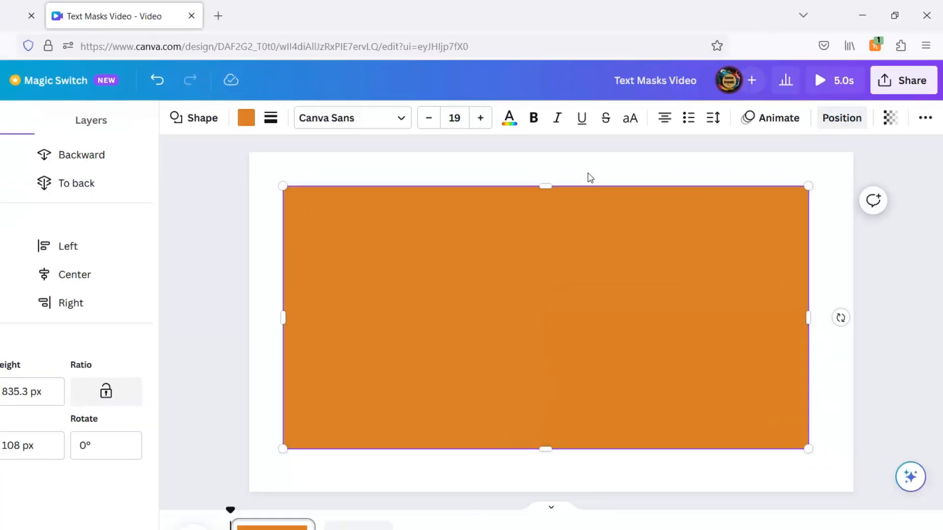
{"action": "left_click", "coordinate": [127, 149]}
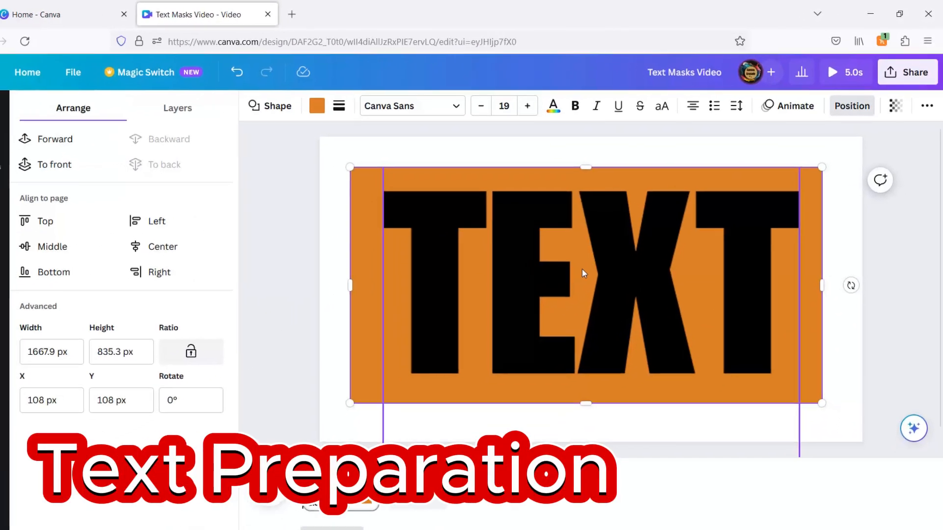
{"action": "left_click", "coordinate": [557, 288]}
{"action": "left_click", "coordinate": [456, 101]}
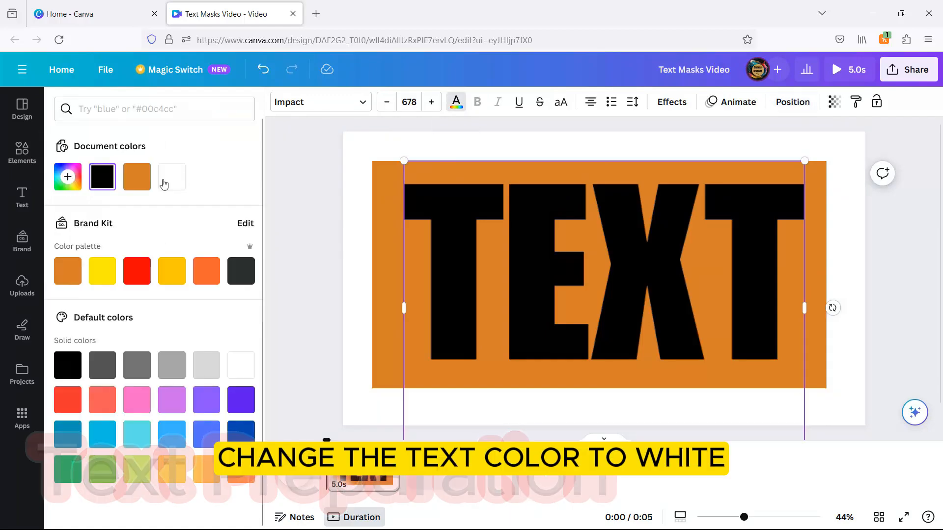
{"action": "left_click", "coordinate": [172, 178]}
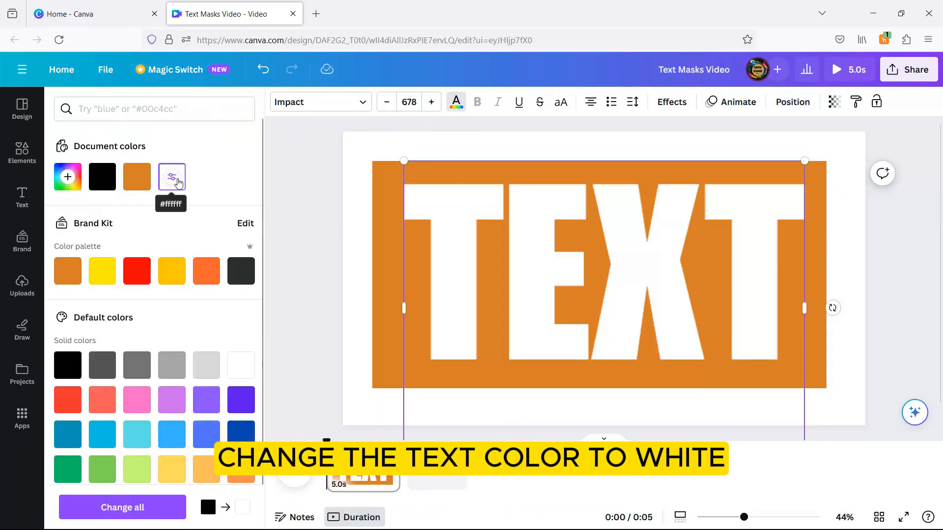
{"action": "left_click", "coordinate": [317, 162]}
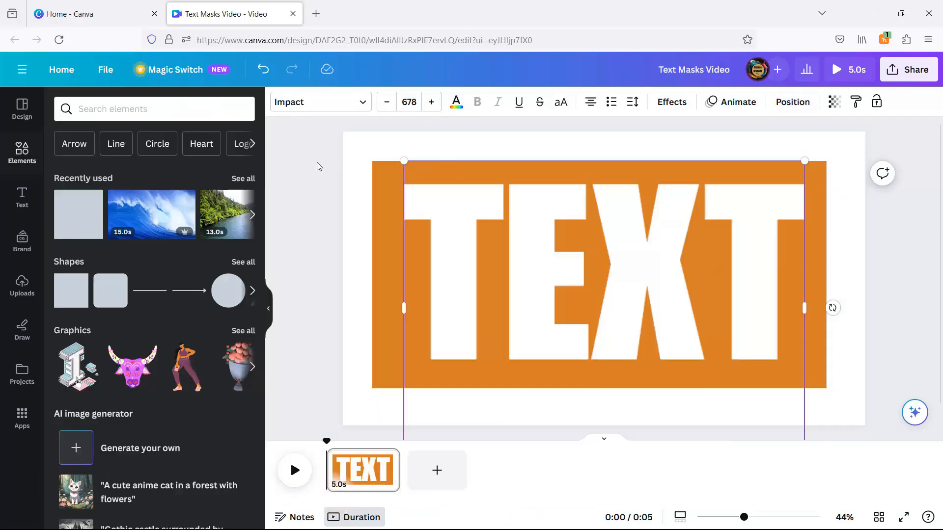
Download the design as a PNG image.
{"action": "left_click", "coordinate": [919, 74]}
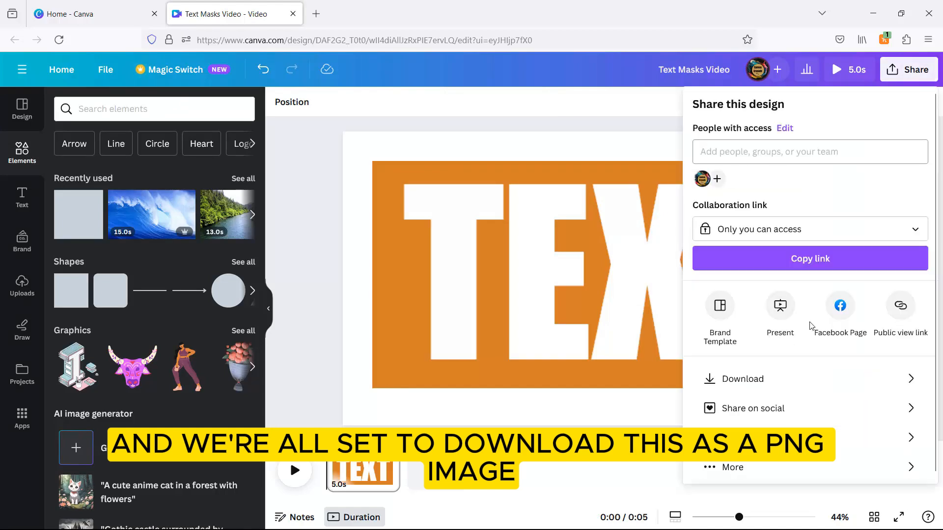
{"action": "left_click", "coordinate": [762, 379]}
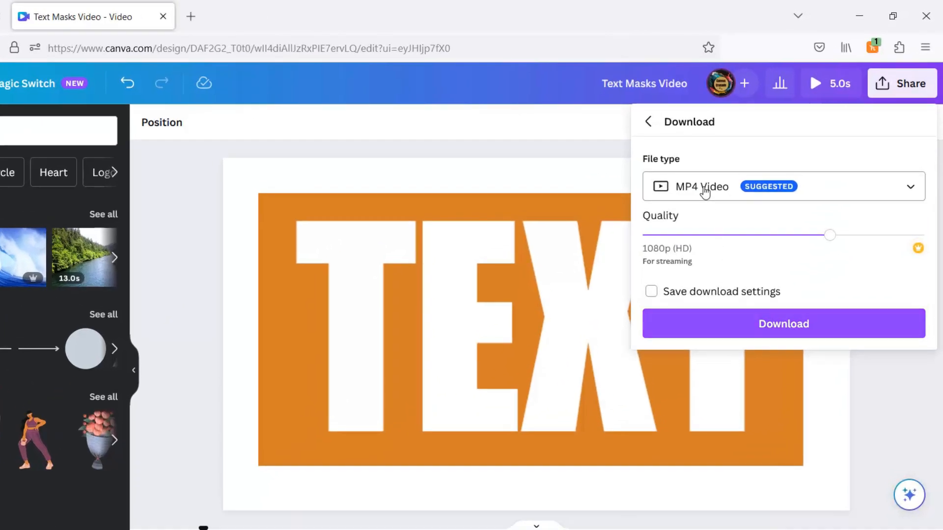
{"action": "left_click", "coordinate": [705, 192]}
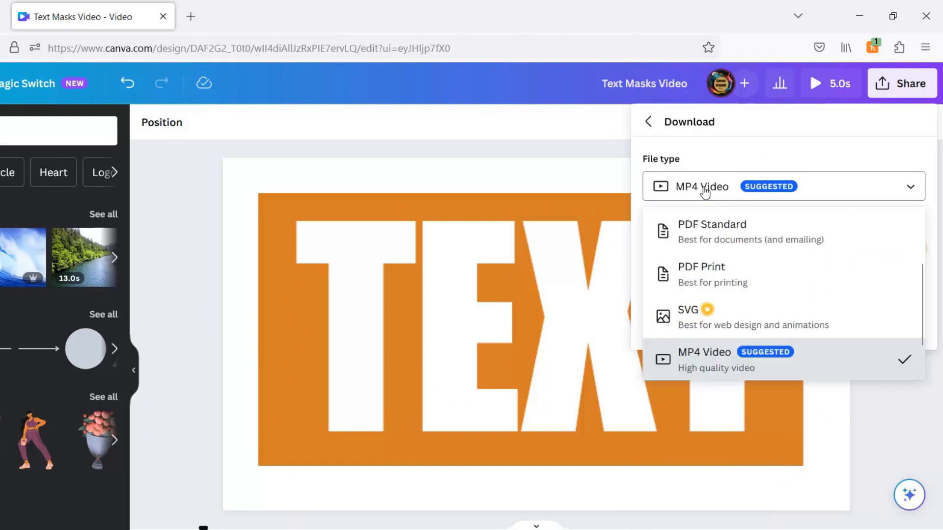
{"action": "scroll", "coordinate": [722, 236], "scroll_direction": "up", "scroll_amount": 3}
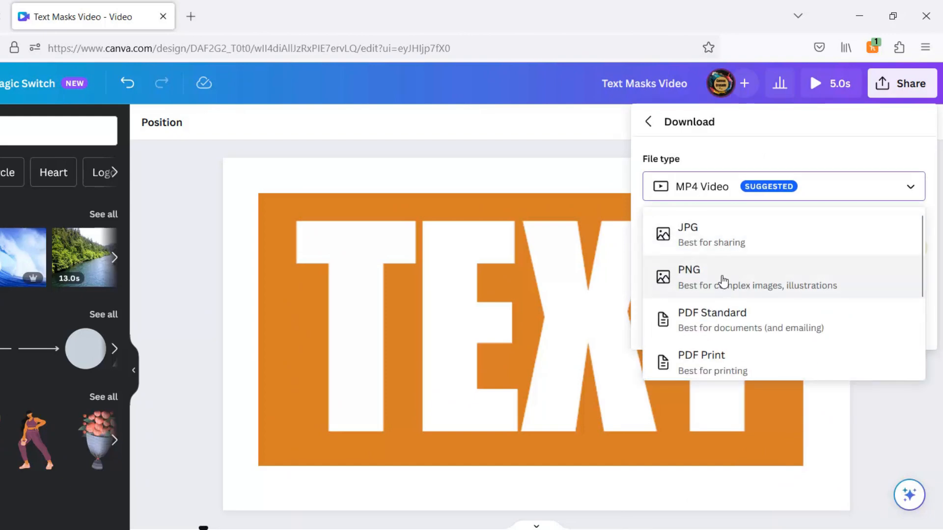
{"action": "left_click", "coordinate": [723, 282]}
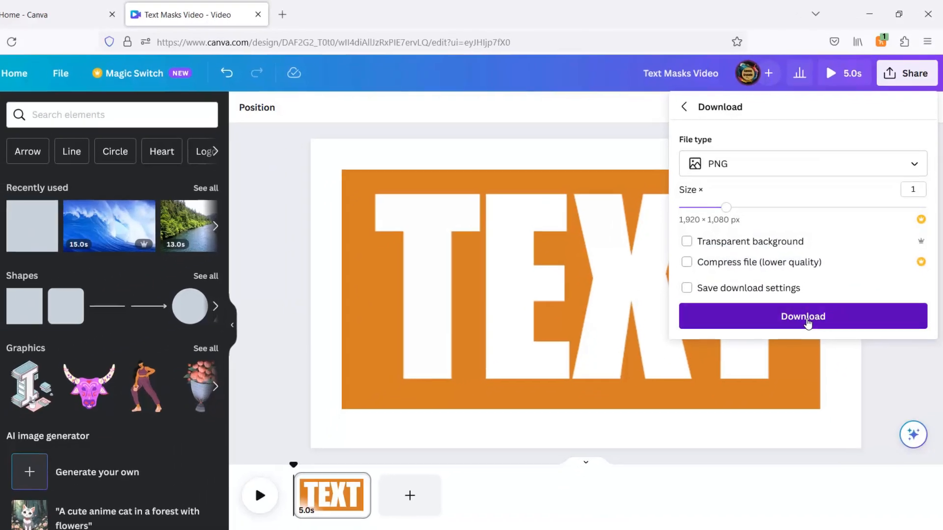
{"action": "left_click", "coordinate": [786, 359]}
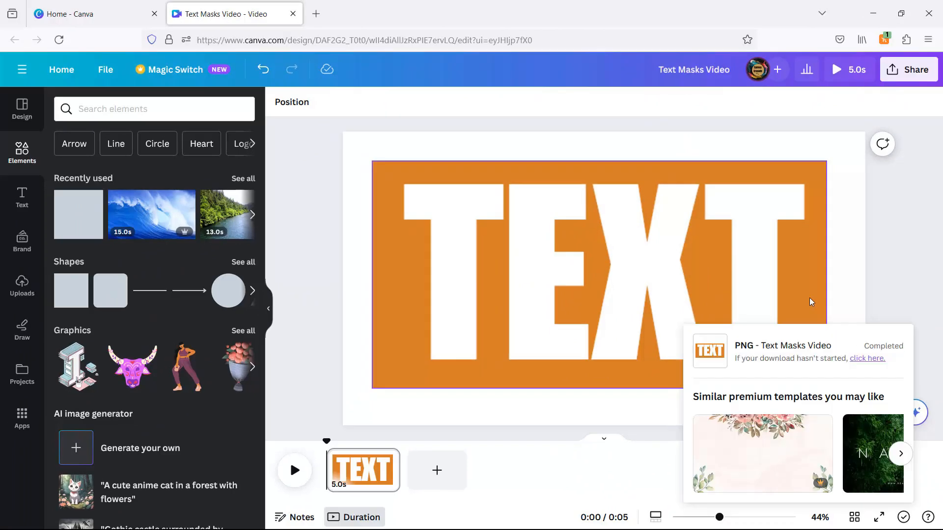
Upload the downloaded PNG and place it on a new second page.
{"action": "left_click_drag", "start_coordinate": [649, 75], "coordinate": [162, 194]}
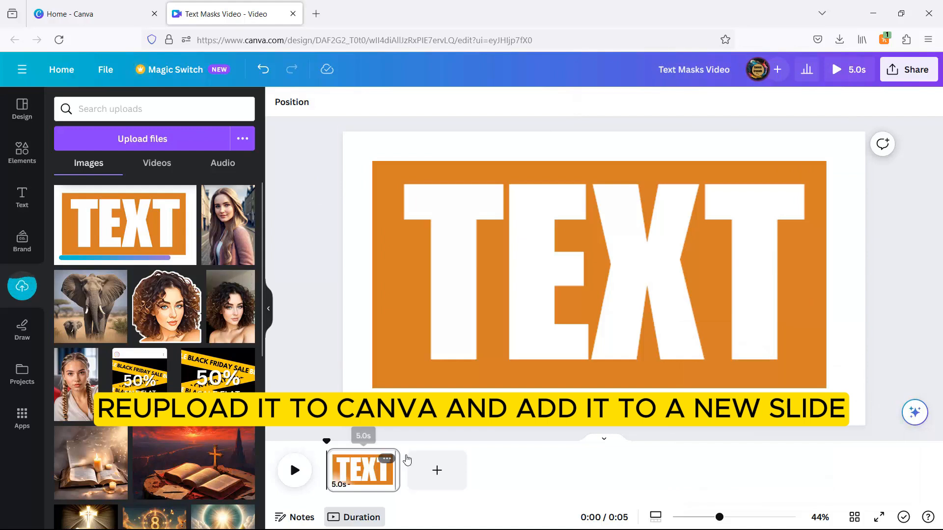
{"action": "left_click", "coordinate": [437, 470]}
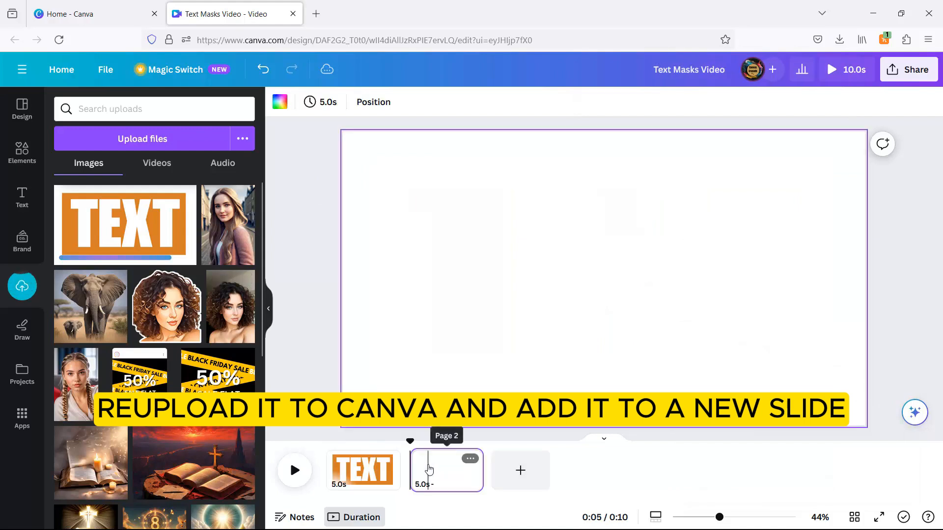
{"action": "left_click", "coordinate": [122, 224]}
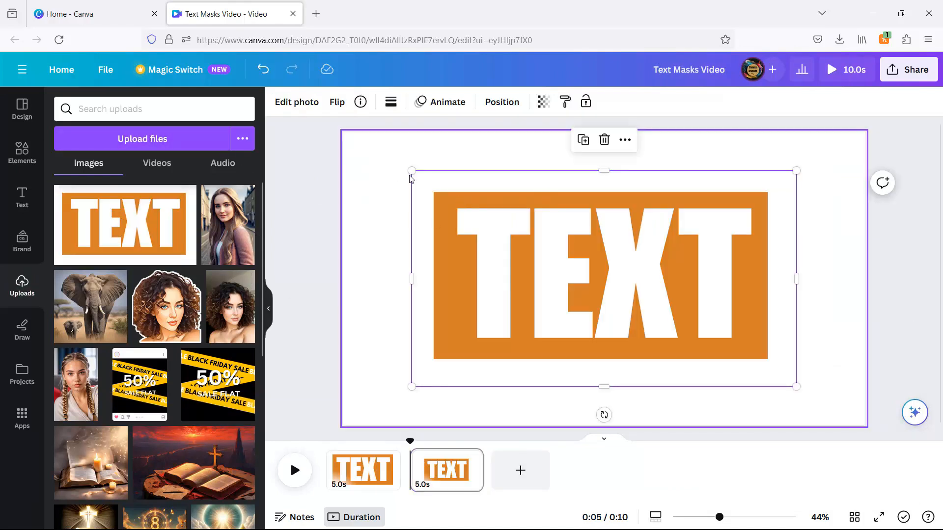
Enlarge the uploaded image to fill the second page and remove its background with BG Remover.
{"action": "left_click_drag", "start_coordinate": [412, 170], "coordinate": [343, 132]}
{"action": "left_click_drag", "start_coordinate": [796, 386], "coordinate": [866, 426]}
{"action": "left_click", "coordinate": [293, 103]}
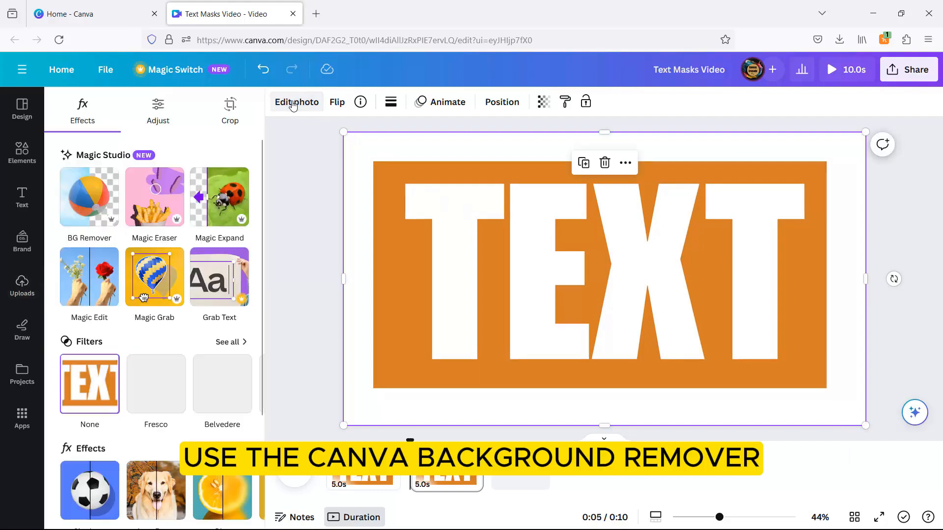
{"action": "left_click", "coordinate": [88, 197]}
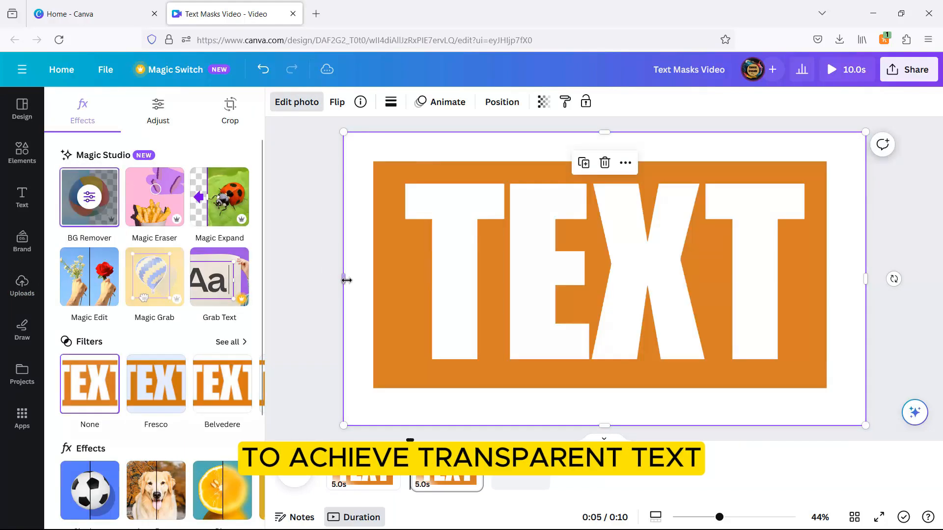
Test the image's transparency by turning the page background red, and set the background back to white.
{"action": "left_click", "coordinate": [302, 129]}
{"action": "left_click", "coordinate": [280, 102]}
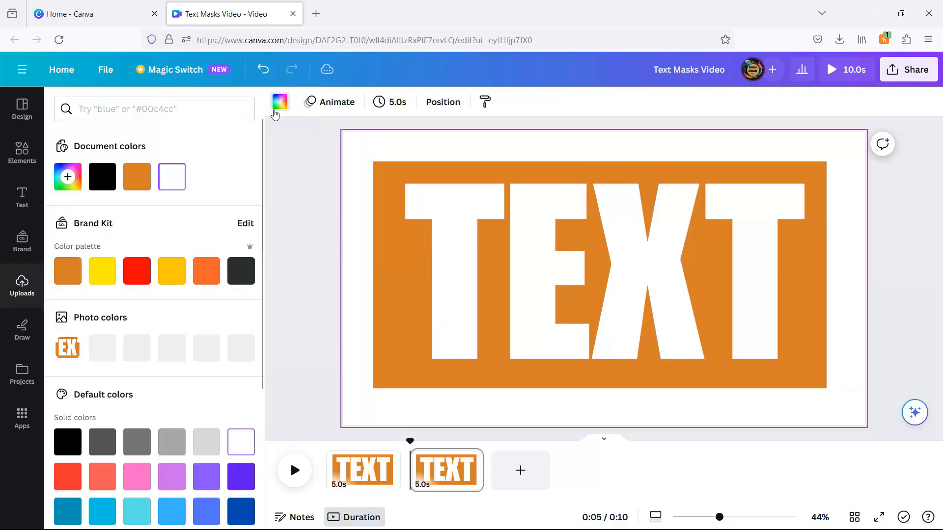
{"action": "left_click", "coordinate": [137, 276]}
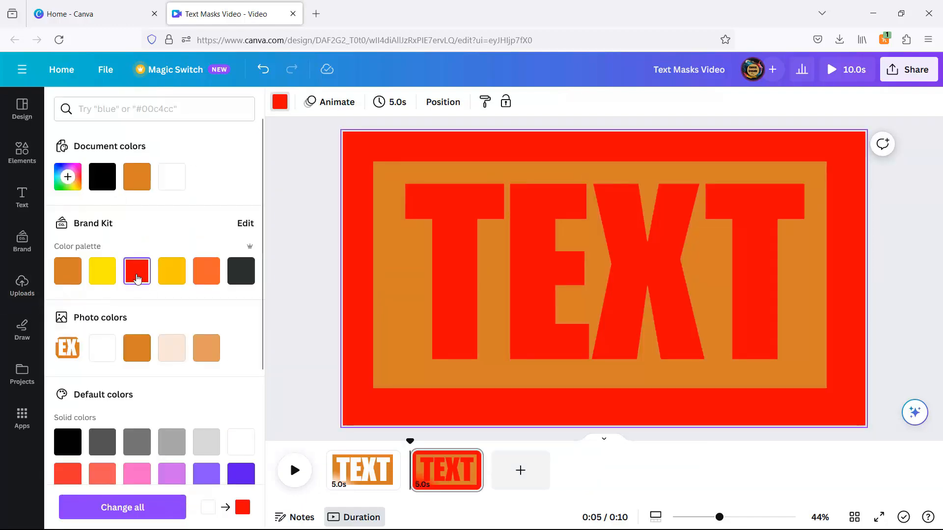
{"action": "left_click", "coordinate": [172, 177]}
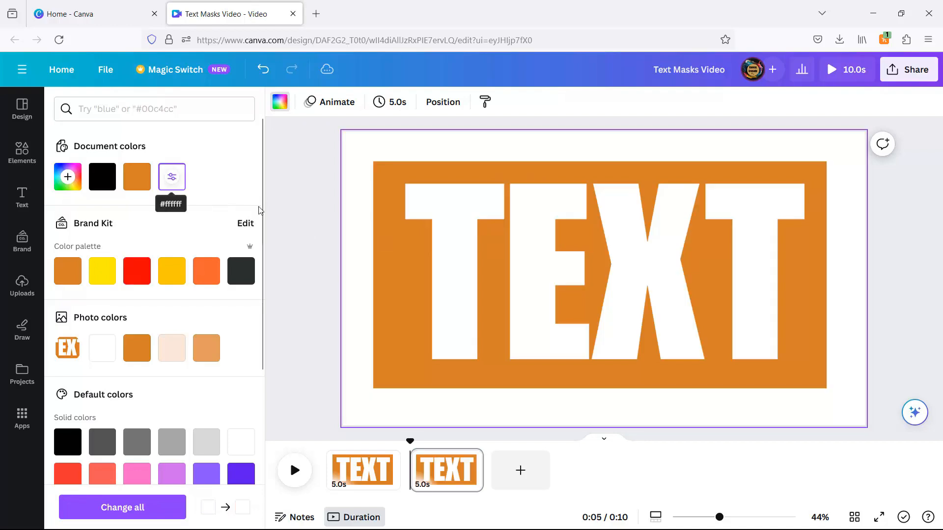
Apply the custom Duotone effect to the cut-out TEXT image on the second page.
{"action": "left_click", "coordinate": [388, 285]}
{"action": "mouse_move", "coordinate": [343, 278]}
{"action": "left_mouse_down"}
{"action": "mouse_move", "coordinate": [370, 278]}
{"action": "mouse_move", "coordinate": [351, 288]}
{"action": "left_mouse_up"}
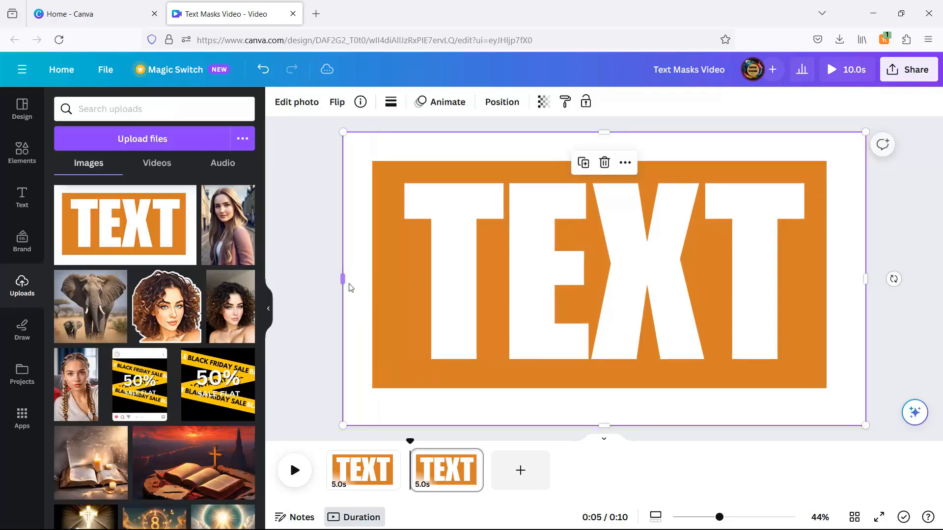
{"action": "left_click", "coordinate": [298, 104]}
{"action": "scroll", "coordinate": [224, 263], "scroll_direction": "down", "scroll_amount": 3}
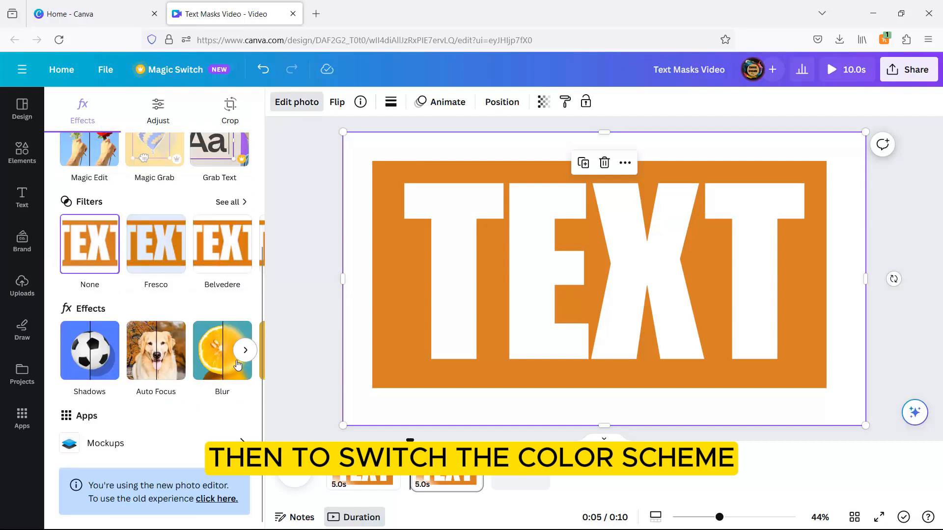
{"action": "left_click", "coordinate": [243, 350]}
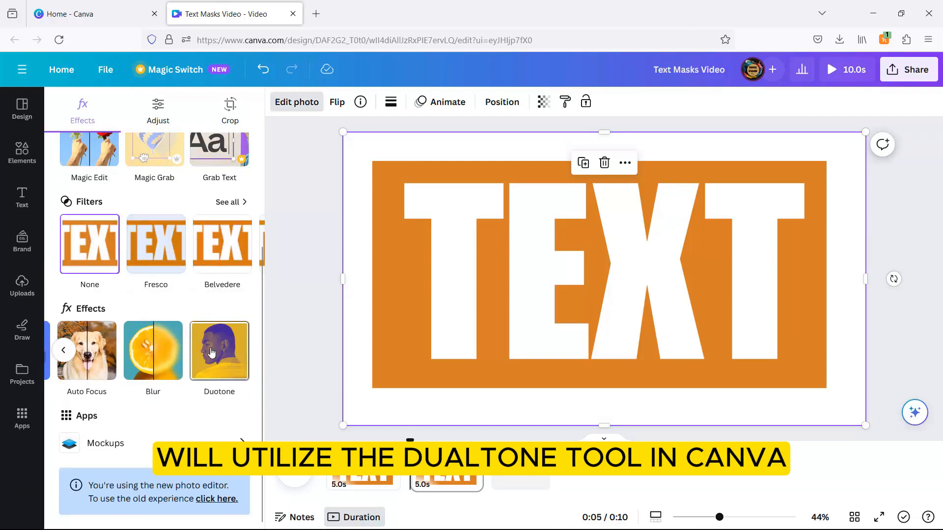
{"action": "left_click", "coordinate": [212, 352]}
{"action": "left_click", "coordinate": [89, 235]}
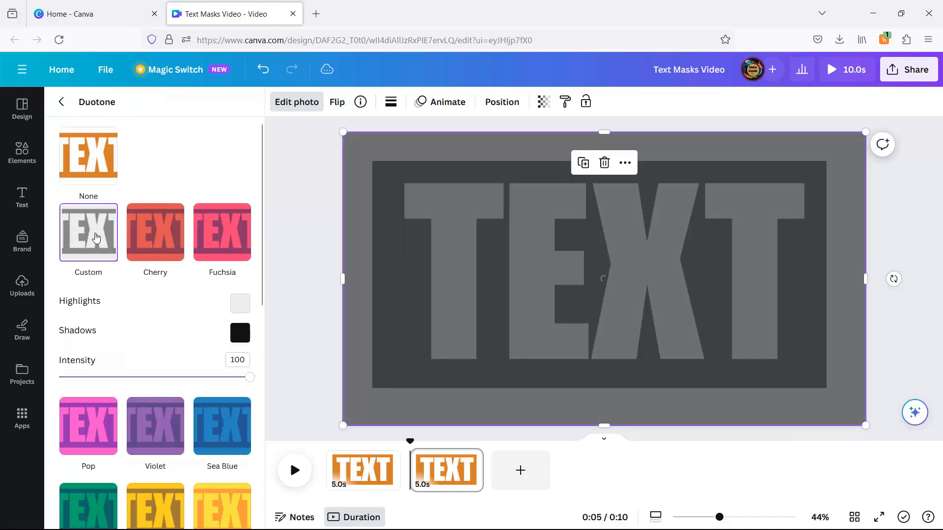
Set both the highlights and the shadows of the image's Duotone effect to black.
{"action": "left_click", "coordinate": [240, 304]}
{"action": "left_click_drag", "start_coordinate": [244, 337], "coordinate": [236, 407]}
{"action": "left_click", "coordinate": [204, 336]}
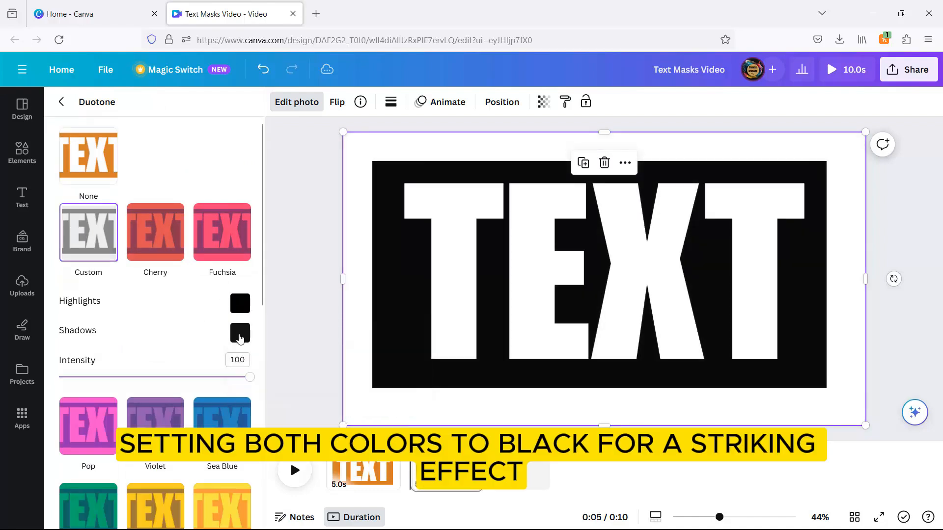
{"action": "left_click", "coordinate": [240, 333]}
{"action": "left_click_drag", "start_coordinate": [244, 367], "coordinate": [232, 435]}
{"action": "left_click", "coordinate": [290, 269]}
{"action": "left_click", "coordinate": [310, 167]}
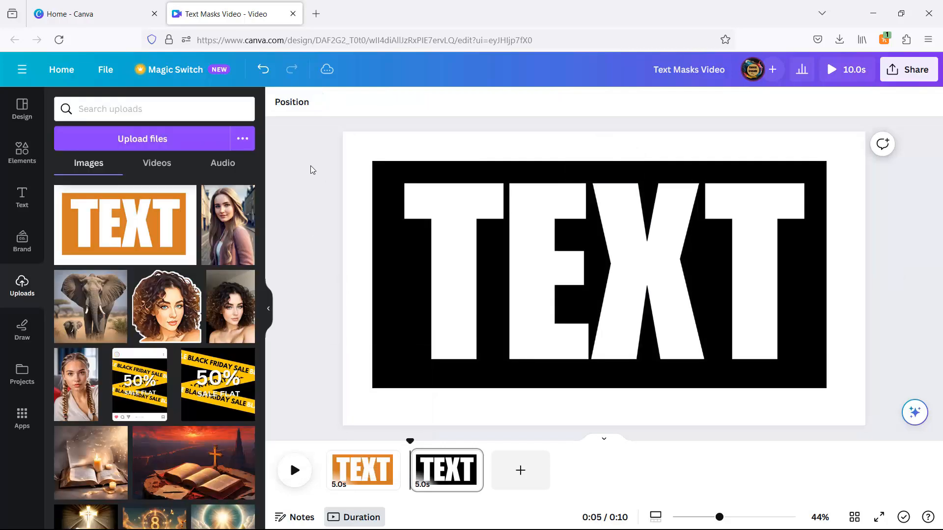
Add a square shape, color it black, and stretch it over the full height of the page's left margin.
{"action": "left_click", "coordinate": [22, 152]}
{"action": "left_click", "coordinate": [74, 223]}
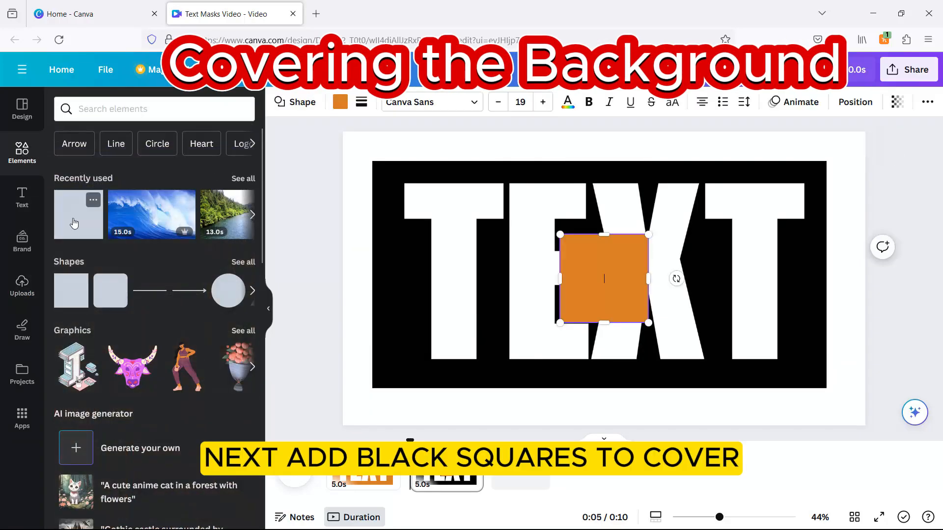
{"action": "left_click", "coordinate": [341, 102]}
{"action": "left_click", "coordinate": [136, 177]}
{"action": "left_click_drag", "start_coordinate": [561, 260], "coordinate": [329, 178]}
{"action": "left_click_drag", "start_coordinate": [364, 221], "coordinate": [364, 430]}
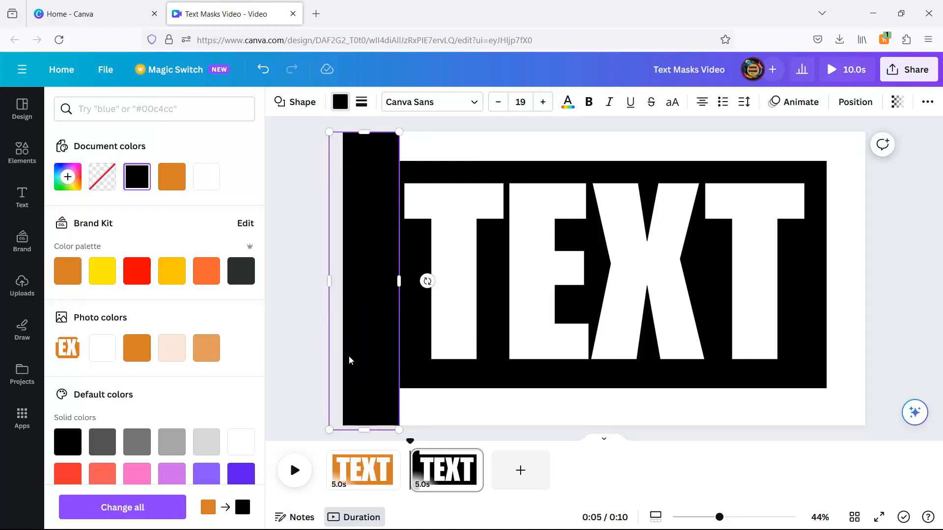
Duplicate the black bar and place the copy over the page's right margin.
{"action": "left_click", "coordinate": [304, 260]}
{"action": "left_click", "coordinate": [352, 243]}
{"action": "left_click", "coordinate": [344, 135]}
{"action": "left_click_drag", "start_coordinate": [359, 242], "coordinate": [833, 227]}
{"action": "left_click", "coordinate": [898, 222]}
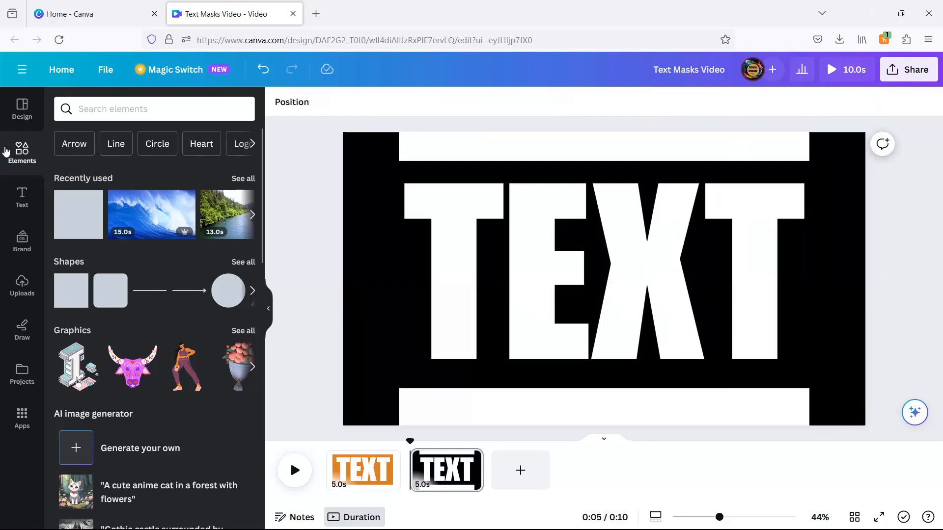
Add another square, color it black, and stretch it across the white strip along the page's top edge.
{"action": "left_click", "coordinate": [79, 218]}
{"action": "left_click", "coordinate": [340, 102]}
{"action": "left_click", "coordinate": [137, 176]}
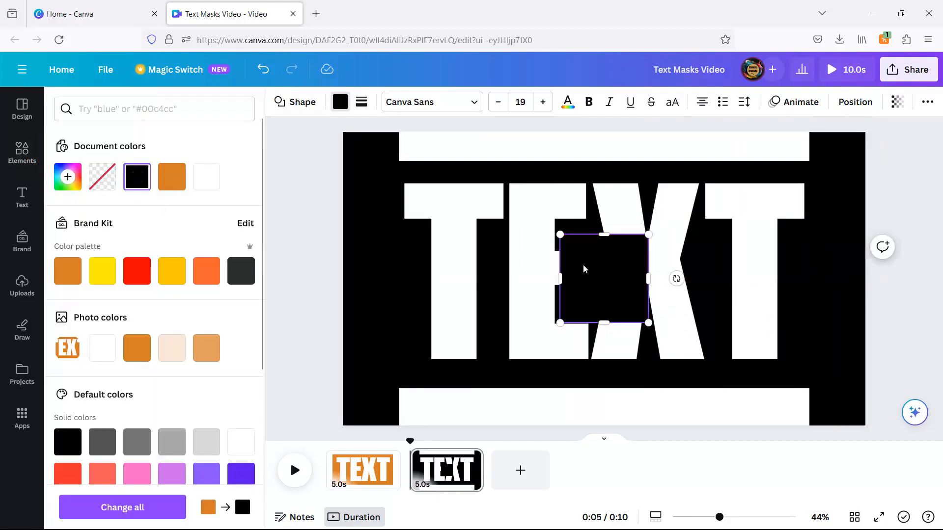
{"action": "left_click_drag", "start_coordinate": [606, 270], "coordinate": [419, 121]}
{"action": "mouse_move", "coordinate": [416, 176]}
{"action": "left_mouse_down"}
{"action": "mouse_move", "coordinate": [416, 153]}
{"action": "mouse_move", "coordinate": [424, 190]}
{"action": "left_mouse_up"}
{"action": "left_click_drag", "start_coordinate": [417, 127], "coordinate": [879, 146]}
Duplicate the top black bar and place the copy over the white strip along the page's bottom edge.
{"action": "left_click", "coordinate": [588, 203]}
{"action": "left_click_drag", "start_coordinate": [569, 385], "coordinate": [601, 431]}
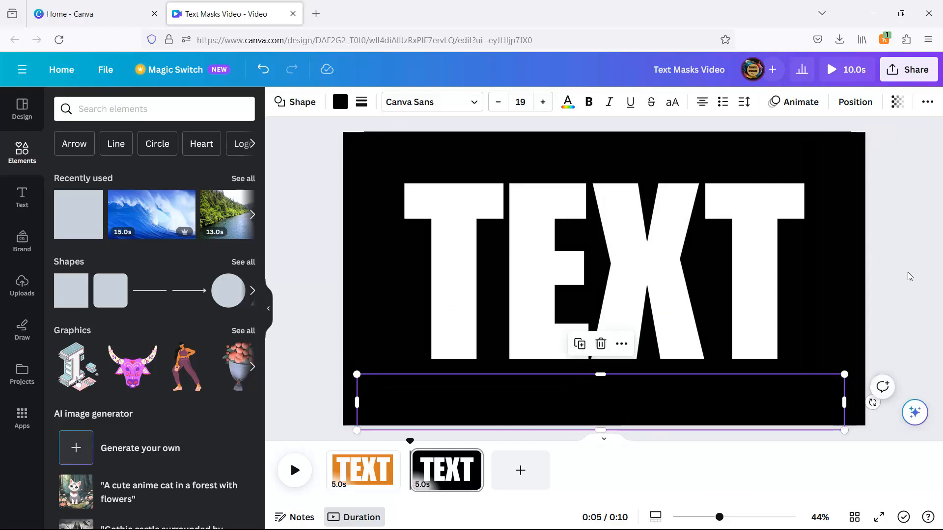
{"action": "left_click", "coordinate": [907, 272]}
Adjust the right and left black bars vertically so they fully cover the page's side edges.
{"action": "left_click", "coordinate": [860, 141]}
{"action": "left_click", "coordinate": [857, 139]}
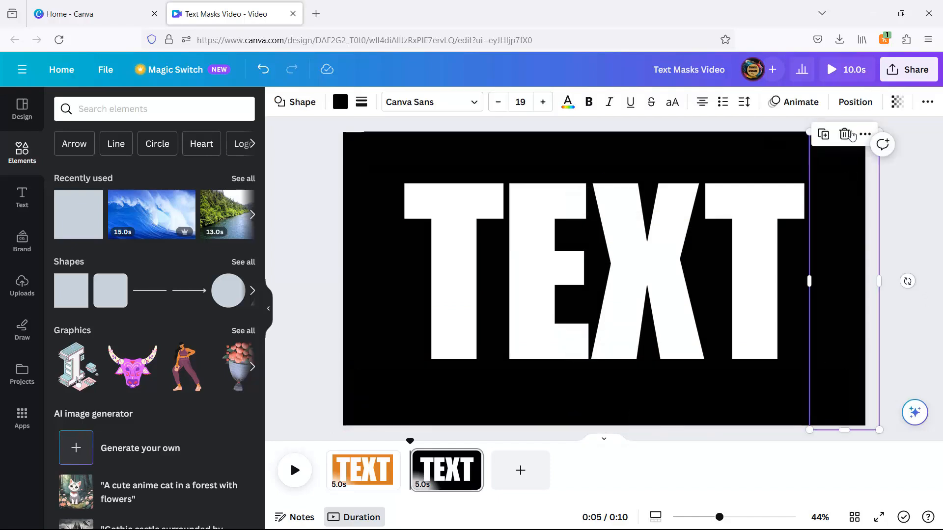
{"action": "left_click_drag", "start_coordinate": [841, 233], "coordinate": [841, 229]}
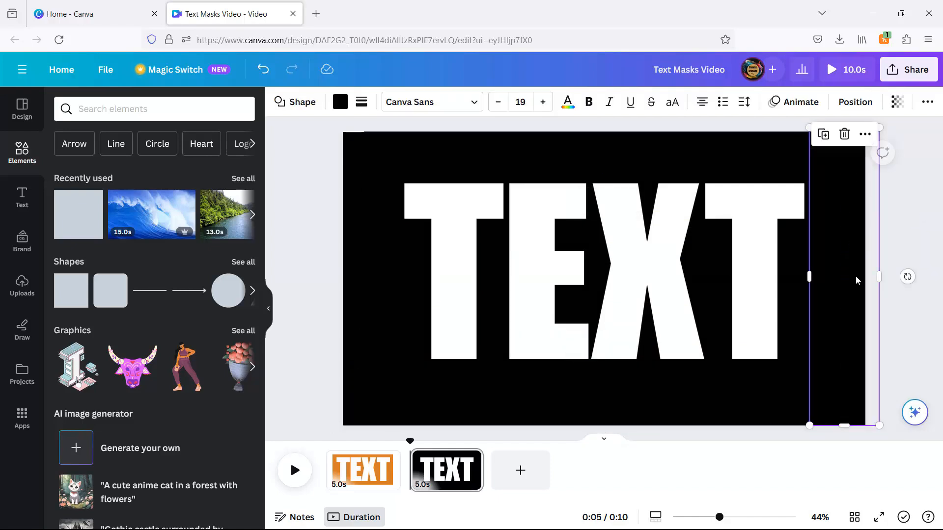
{"action": "left_click", "coordinate": [924, 327]}
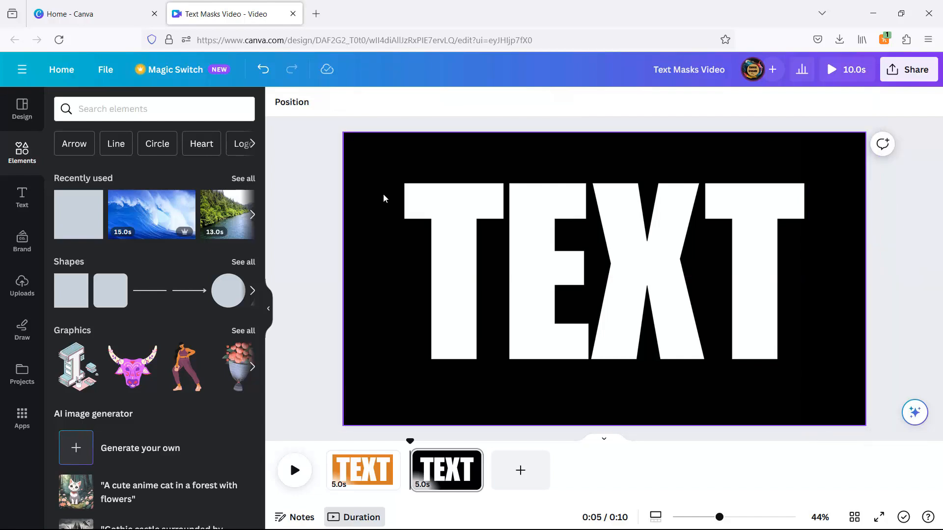
{"action": "left_click", "coordinate": [351, 171]}
{"action": "left_click_drag", "start_coordinate": [364, 431], "coordinate": [362, 427]}
{"action": "left_click", "coordinate": [294, 254]}
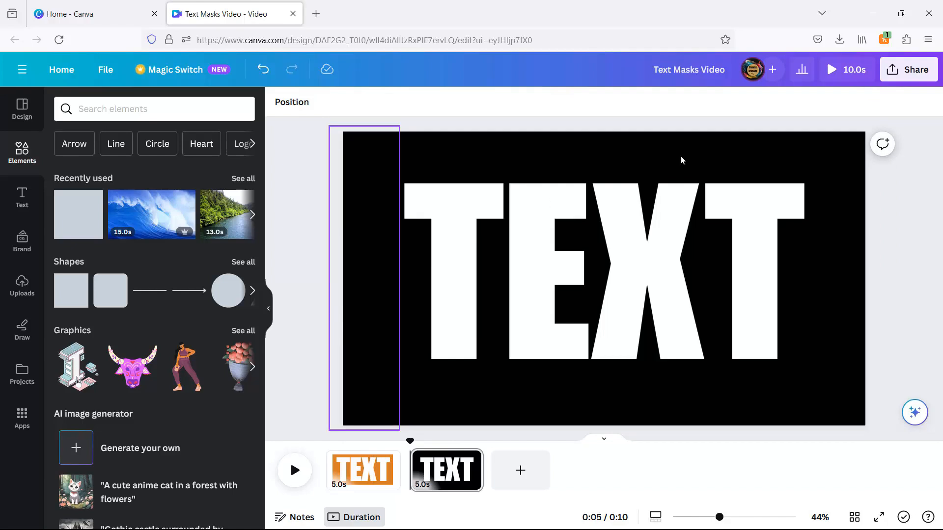
Download only page 2 as a PNG with a transparent background.
{"action": "left_click", "coordinate": [927, 72]}
{"action": "left_click", "coordinate": [773, 380]}
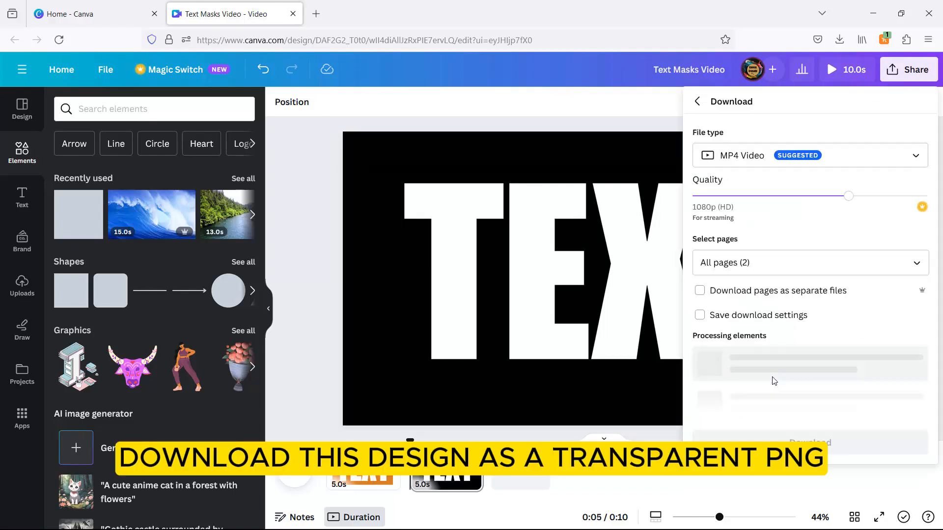
{"action": "left_click", "coordinate": [741, 156]}
{"action": "scroll", "coordinate": [747, 172], "scroll_direction": "up", "scroll_amount": 1}
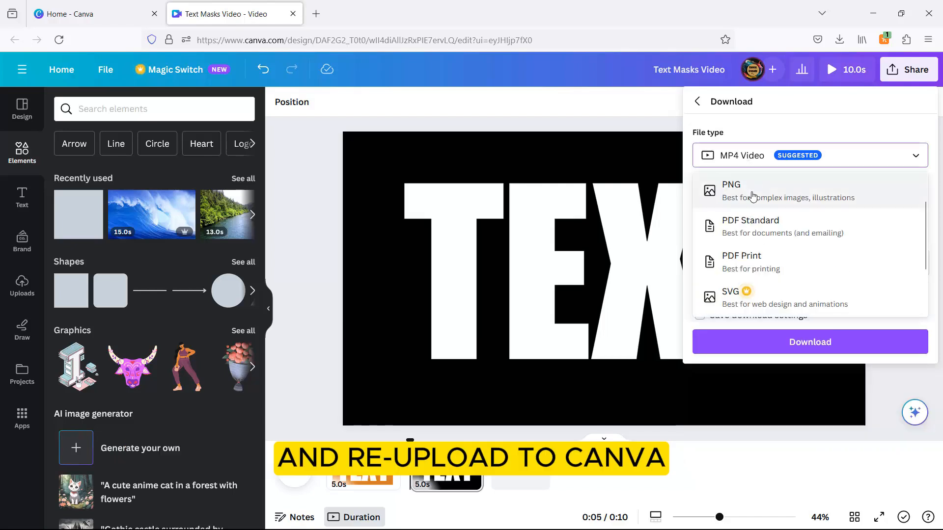
{"action": "left_click", "coordinate": [750, 183]}
{"action": "left_click", "coordinate": [699, 230]}
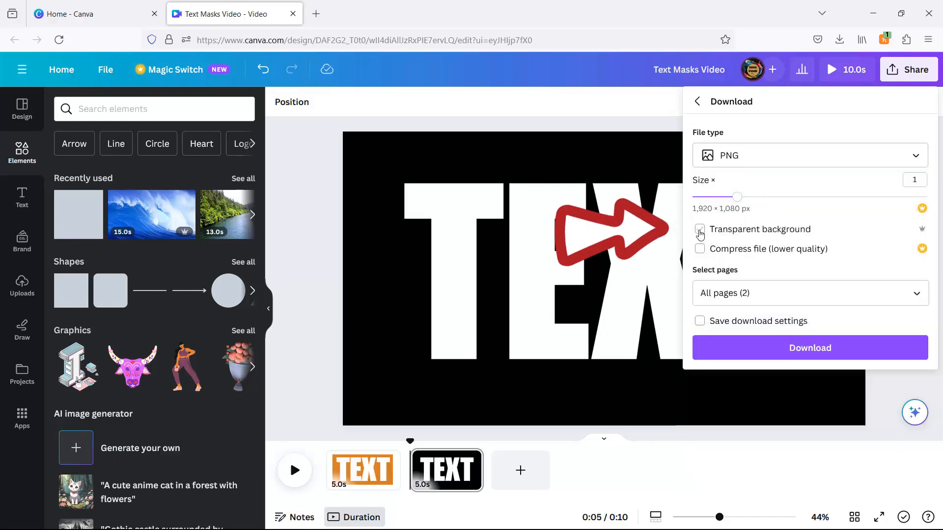
{"action": "left_click", "coordinate": [892, 284]}
{"action": "left_click", "coordinate": [916, 328]}
{"action": "left_click", "coordinate": [917, 396]}
{"action": "left_click", "coordinate": [805, 441]}
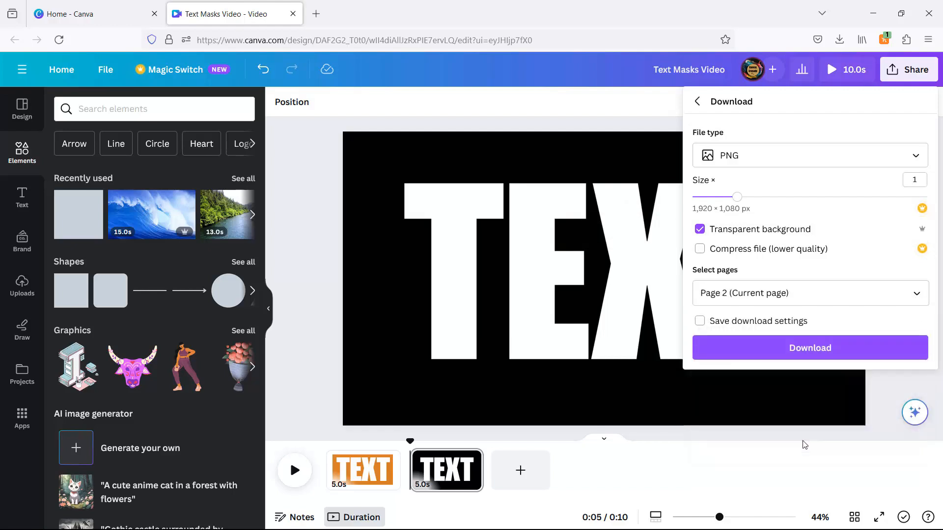
{"action": "left_click", "coordinate": [812, 348]}
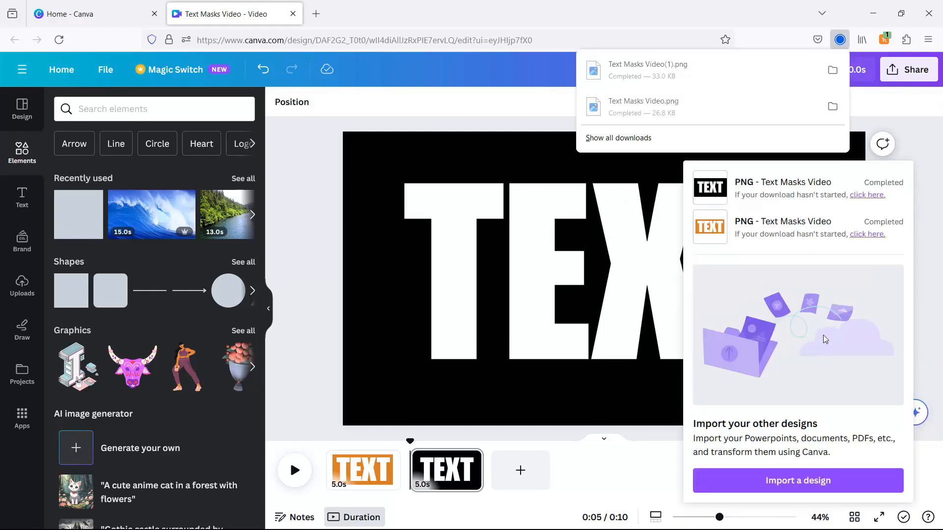
Upload the downloaded Text Masks Video(1).png to the design's uploads and open the file to check its transparent lettering.
{"action": "left_click_drag", "start_coordinate": [709, 65], "coordinate": [167, 173]}
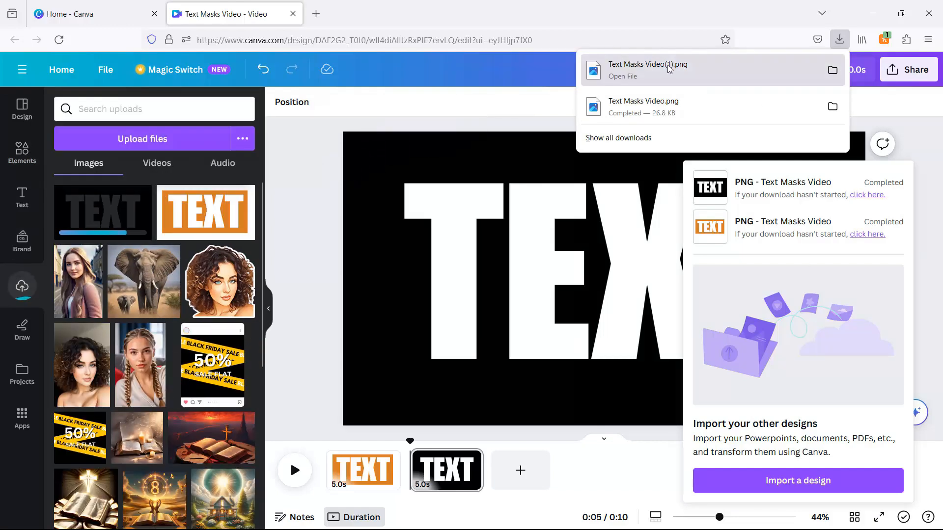
{"action": "left_click", "coordinate": [662, 66]}
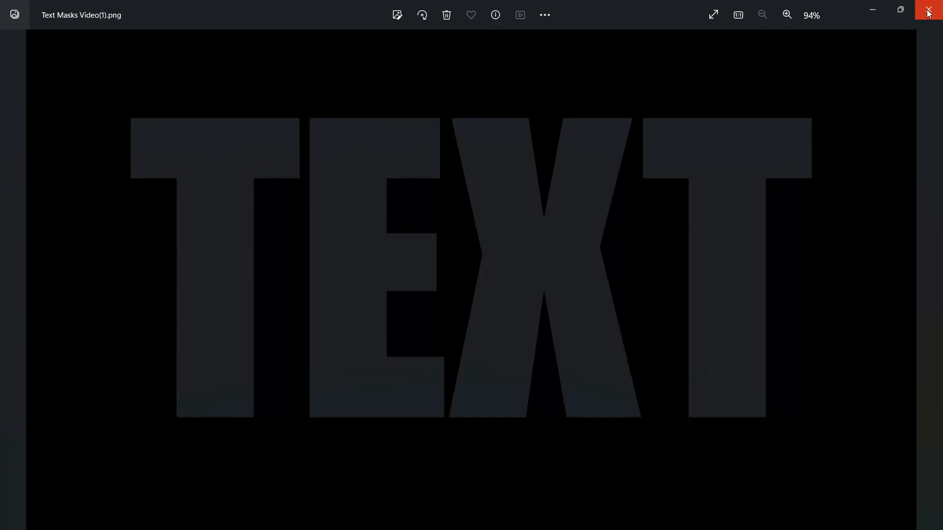
{"action": "left_click", "coordinate": [929, 11]}
{"action": "left_click", "coordinate": [299, 265]}
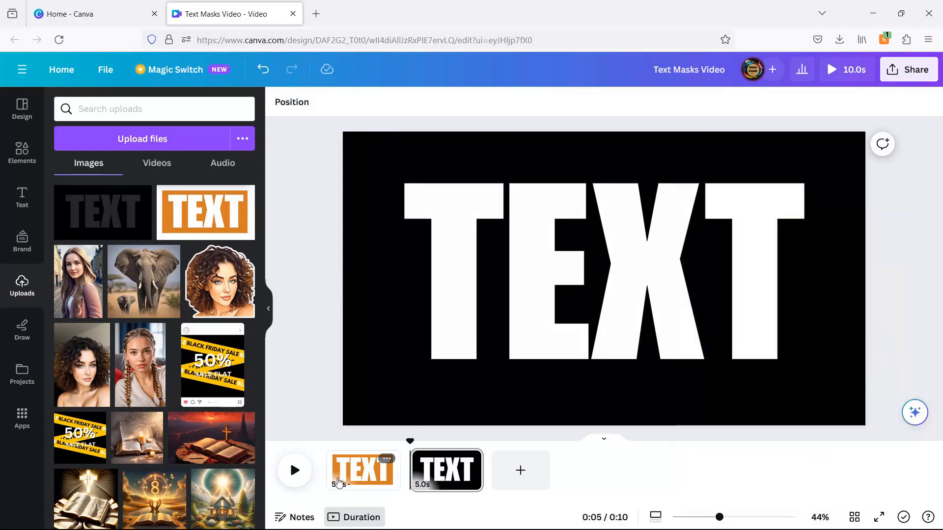
Replace the text on the first page with MASKS.
{"action": "left_click", "coordinate": [335, 475]}
{"action": "left_click", "coordinate": [526, 315]}
{"action": "double_click", "coordinate": [528, 310]}
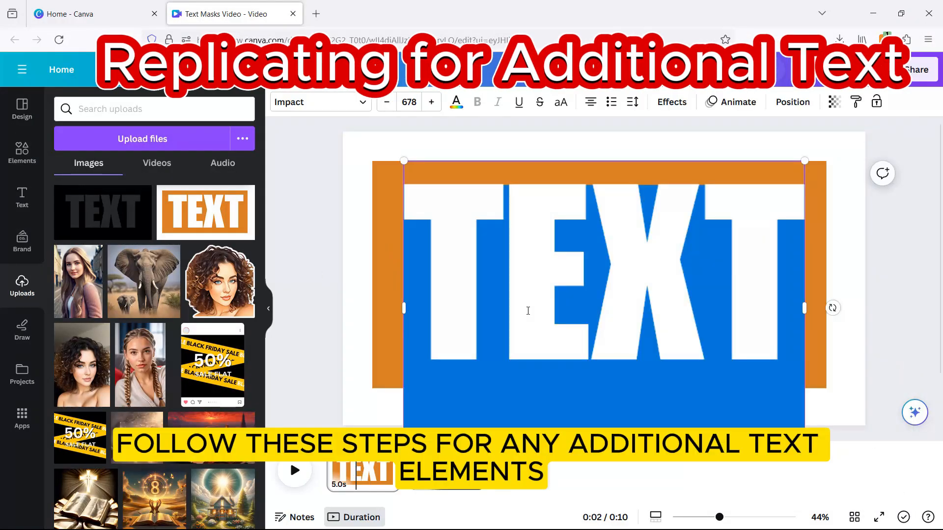
{"action": "type", "text": "MASKS"}
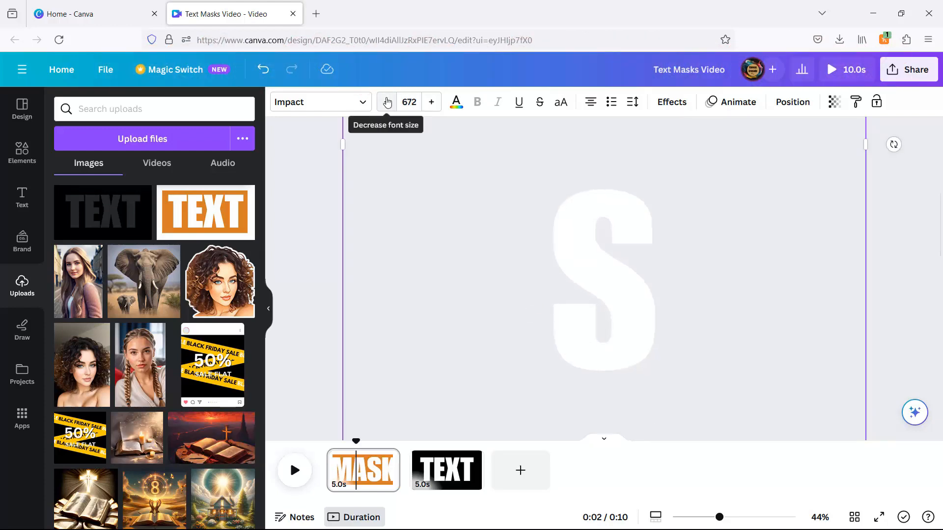
Reduce the font size of the MASKS text to 499 so it fits on one line.
{"action": "left_click", "coordinate": [409, 101]}
{"action": "type", "text": "500"}
{"action": "key", "text": "Return"}
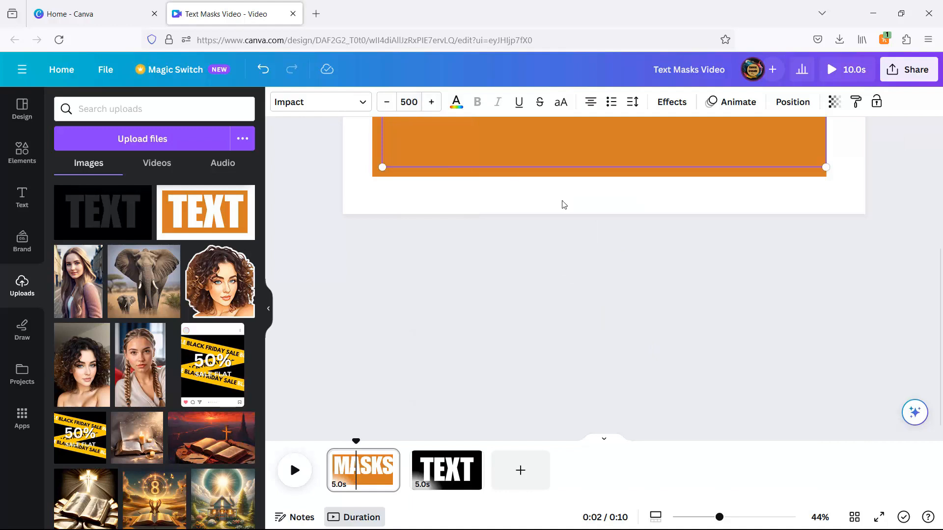
{"action": "scroll", "coordinate": [595, 232], "scroll_direction": "up", "scroll_amount": 1}
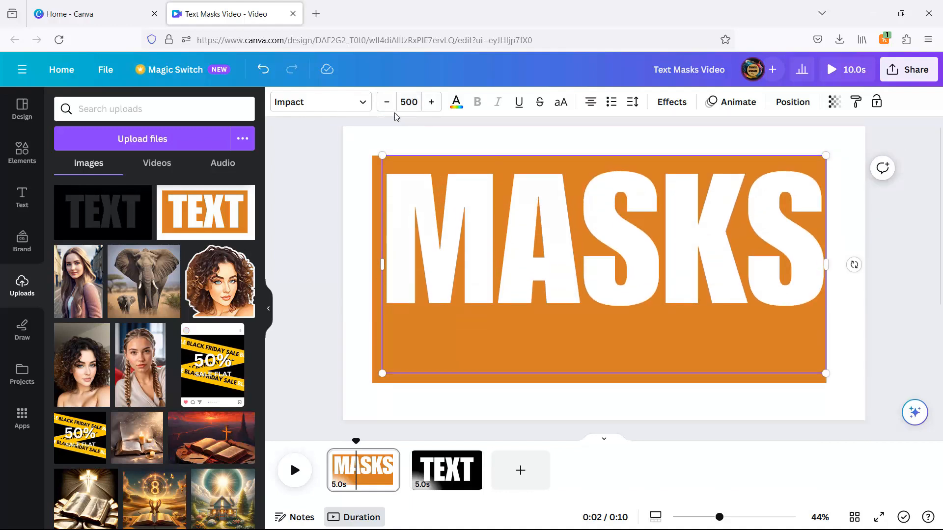
{"action": "left_click", "coordinate": [387, 102]}
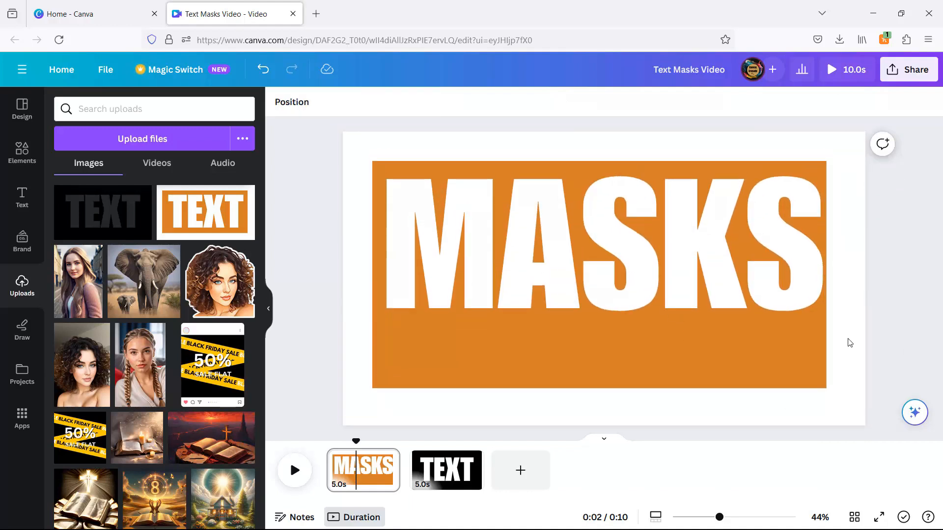
Move the MASKS text down to the middle of the orange rectangle and widen the rectangle slightly on its right side.
{"action": "left_click_drag", "start_coordinate": [728, 306], "coordinate": [730, 328]}
{"action": "left_click", "coordinate": [871, 172]}
{"action": "left_click", "coordinate": [815, 191]}
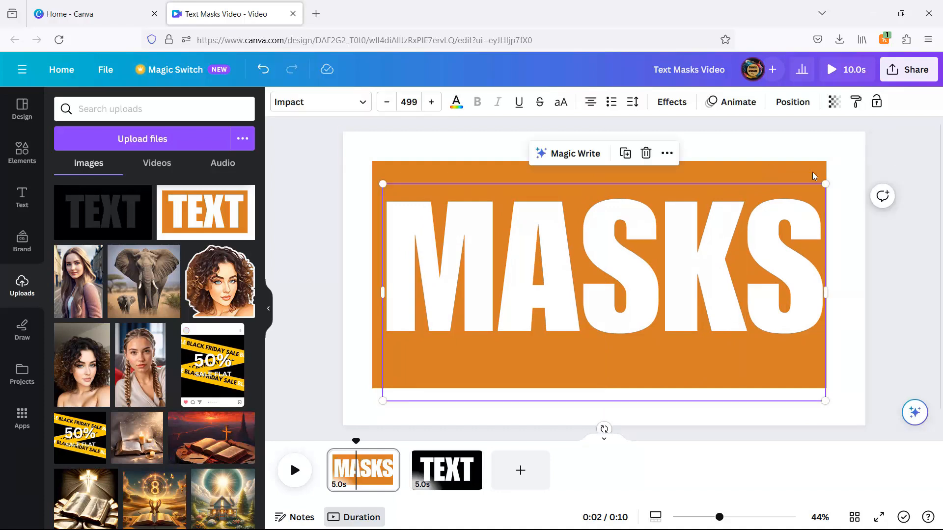
{"action": "left_click", "coordinate": [424, 403]}
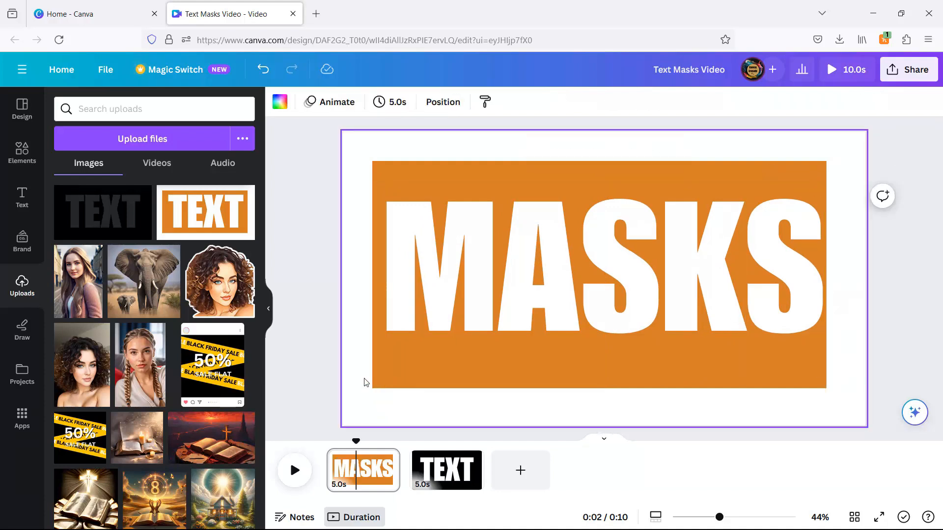
{"action": "left_click", "coordinate": [404, 165]}
{"action": "left_click_drag", "start_coordinate": [827, 274], "coordinate": [838, 273]}
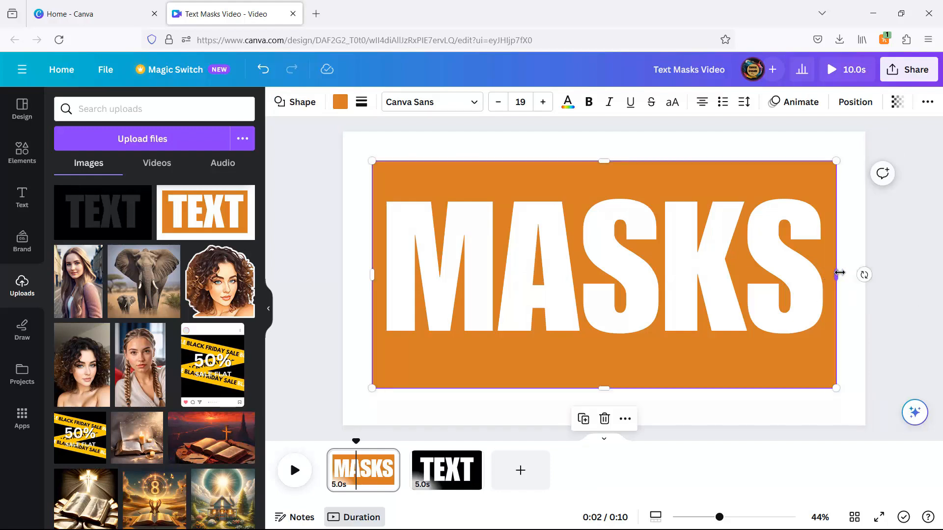
Delete the second page with the black TEXT design and download the remaining MASKS page as a PNG.
{"action": "left_click", "coordinate": [473, 462]}
{"action": "left_click", "coordinate": [496, 288]}
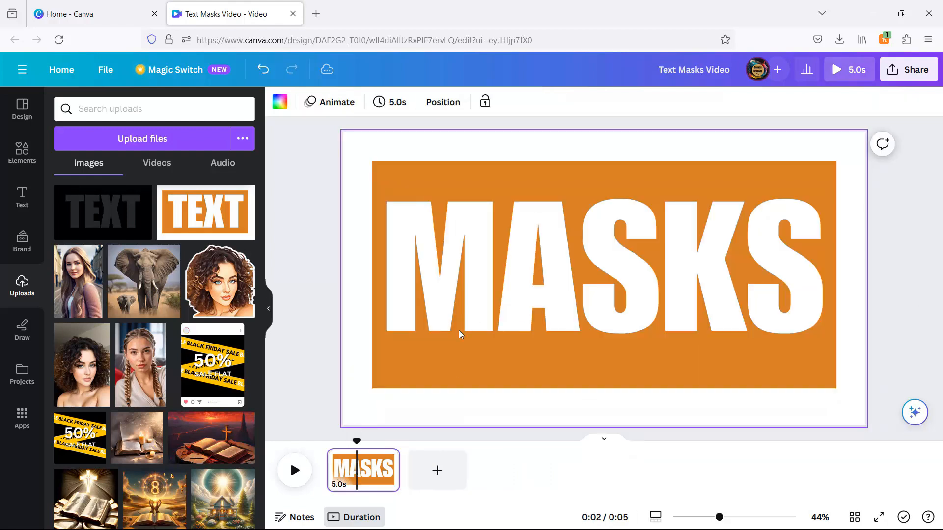
{"action": "left_click", "coordinate": [920, 75]}
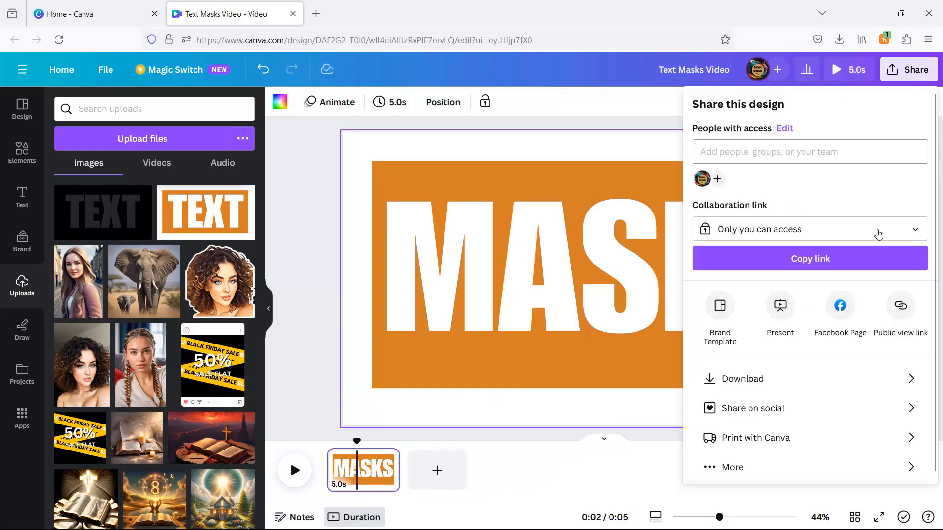
{"action": "left_click", "coordinate": [762, 379]}
{"action": "left_click", "coordinate": [756, 155]}
{"action": "left_click", "coordinate": [756, 196]}
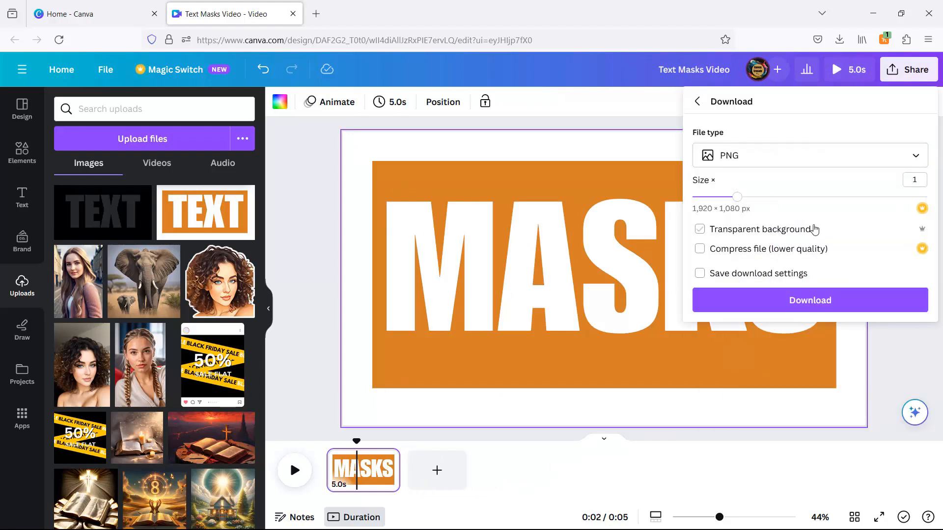
{"action": "left_click", "coordinate": [792, 302]}
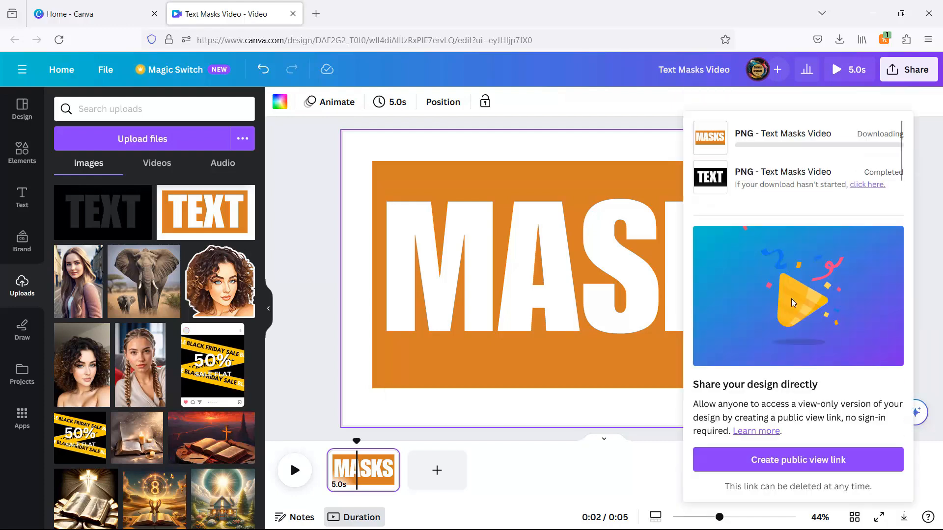
Upload the downloaded MASKS PNG, add a blank second page, and enlarge the image to fill that page.
{"action": "left_click_drag", "start_coordinate": [659, 75], "coordinate": [162, 315]}
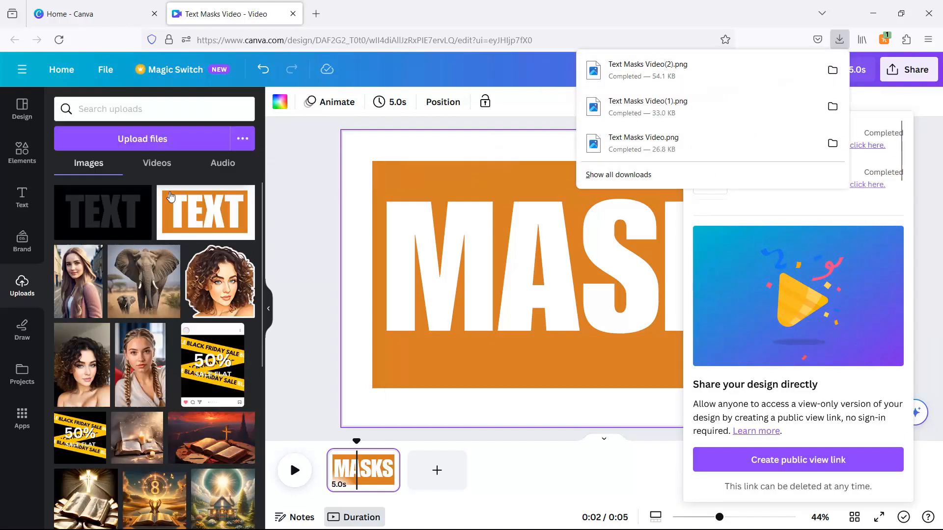
{"action": "left_click", "coordinate": [437, 471]}
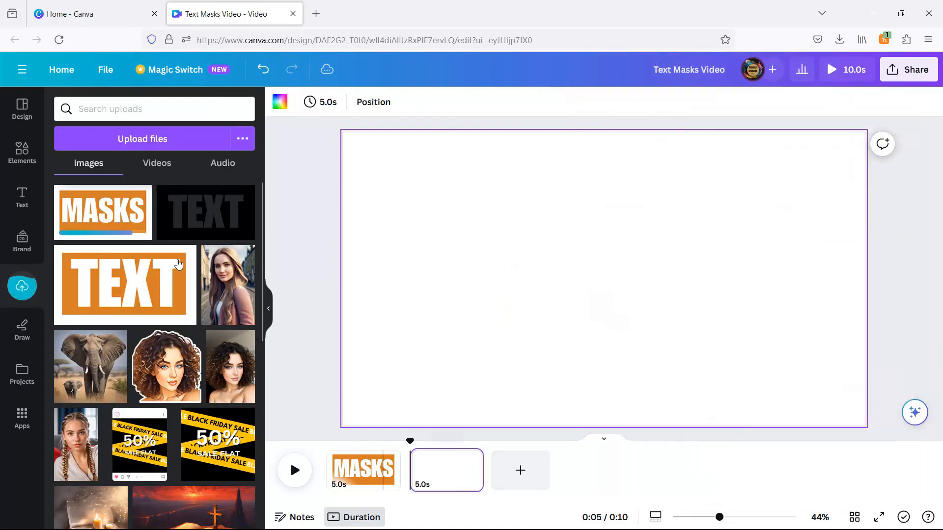
{"action": "left_click", "coordinate": [94, 216]}
{"action": "left_click_drag", "start_coordinate": [412, 386], "coordinate": [342, 425]}
{"action": "left_click_drag", "start_coordinate": [797, 170], "coordinate": [865, 132]}
Remove the background from the MASKS image on the second page and pull its left edge slightly inward.
{"action": "left_click", "coordinate": [304, 103]}
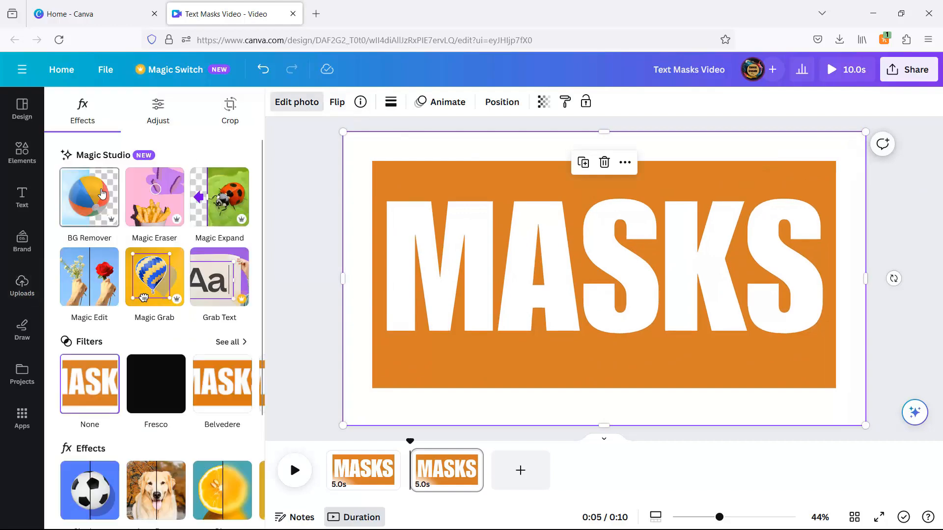
{"action": "left_click", "coordinate": [109, 193]}
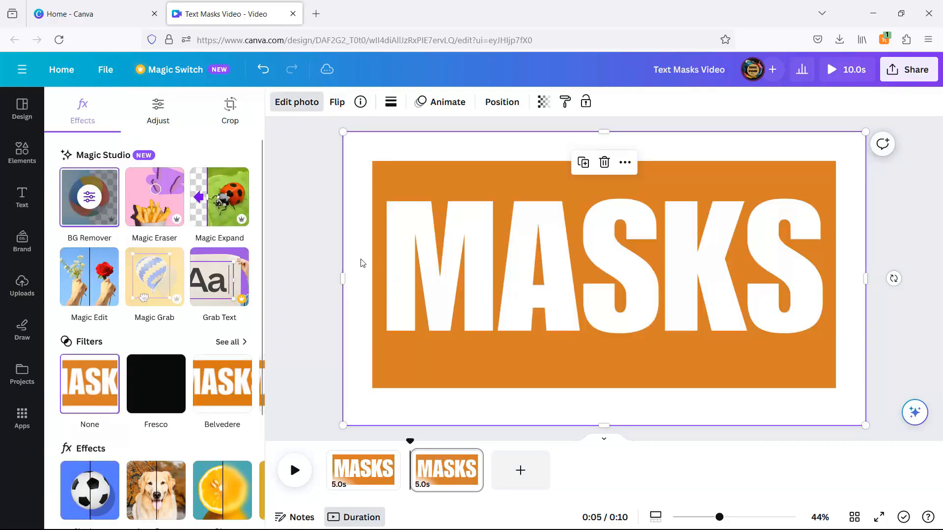
{"action": "left_click_drag", "start_coordinate": [343, 278], "coordinate": [358, 277]}
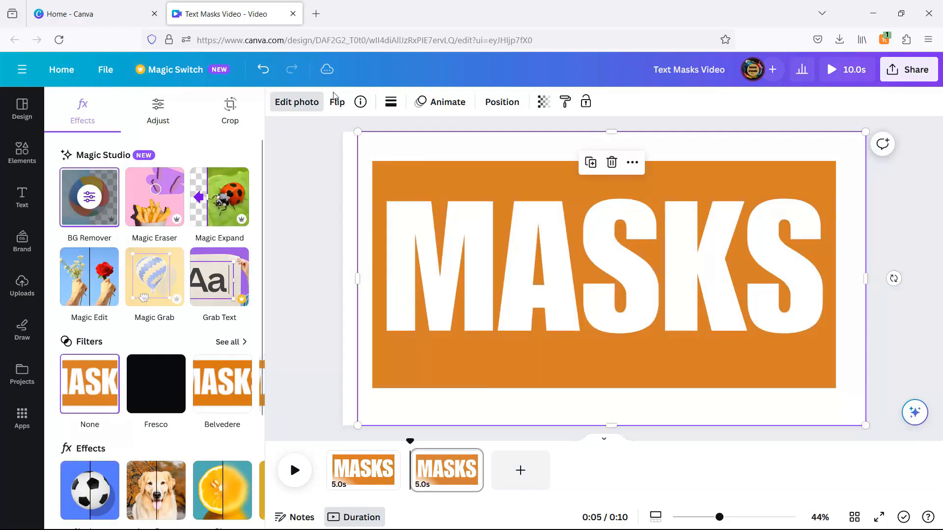
Try a red page background behind the MASKS cut-out, and restore the background to white.
{"action": "left_click", "coordinate": [343, 176]}
{"action": "left_click", "coordinate": [280, 101]}
{"action": "left_click", "coordinate": [141, 271]}
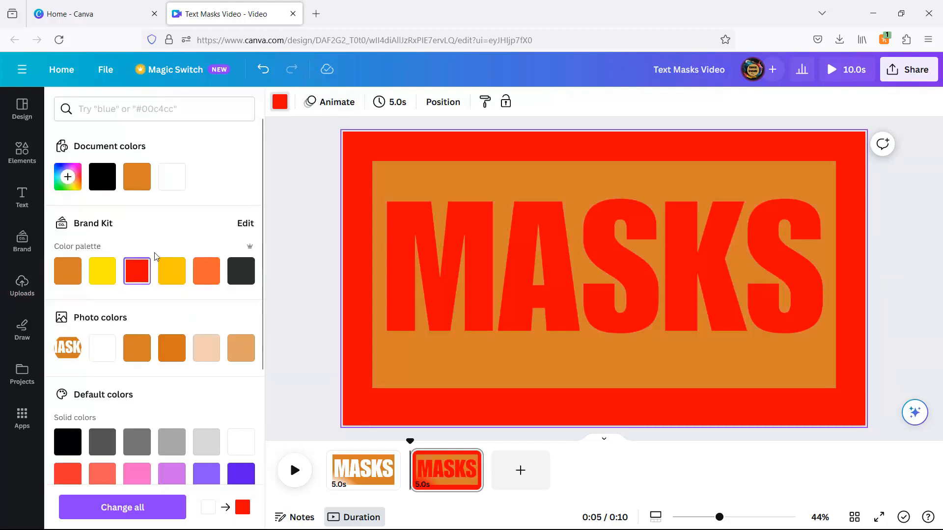
{"action": "left_click", "coordinate": [172, 177]}
{"action": "left_click", "coordinate": [918, 77]}
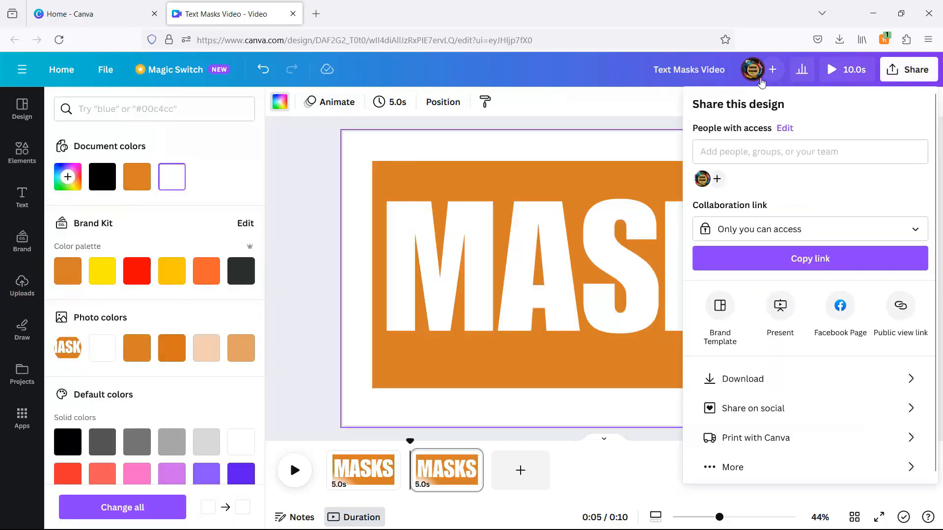
Apply a custom Duotone with black highlights and shadows to the MASKS image and stretch its left edge back to the page edge.
{"action": "left_click", "coordinate": [374, 161]}
{"action": "left_click", "coordinate": [297, 102]}
{"action": "scroll", "coordinate": [147, 295], "scroll_direction": "down", "scroll_amount": 3}
{"action": "left_click", "coordinate": [244, 349]}
{"action": "left_click", "coordinate": [219, 346]}
{"action": "left_click", "coordinate": [91, 240]}
{"action": "left_click", "coordinate": [240, 305]}
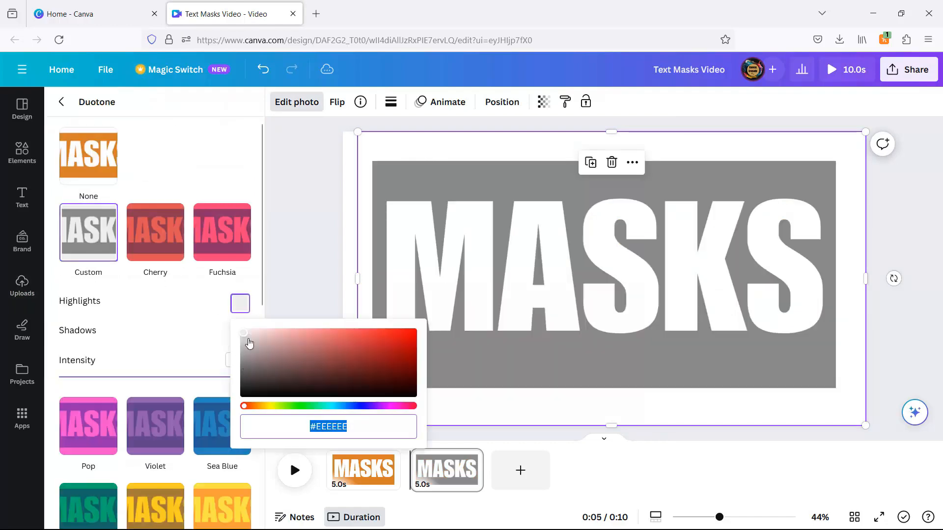
{"action": "left_click_drag", "start_coordinate": [250, 347], "coordinate": [225, 408]}
{"action": "left_click", "coordinate": [224, 350]}
{"action": "left_click", "coordinate": [234, 336]}
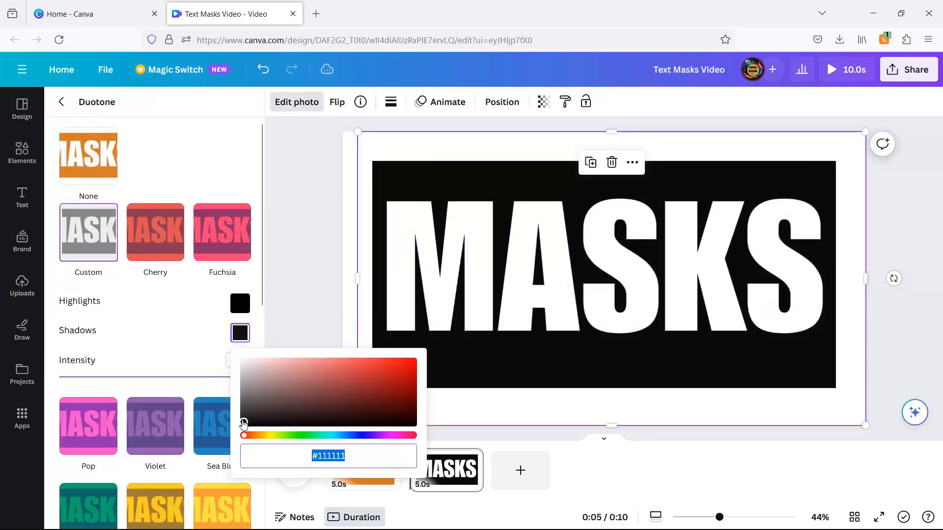
{"action": "left_click", "coordinate": [201, 323]}
{"action": "left_click_drag", "start_coordinate": [337, 277], "coordinate": [337, 276]}
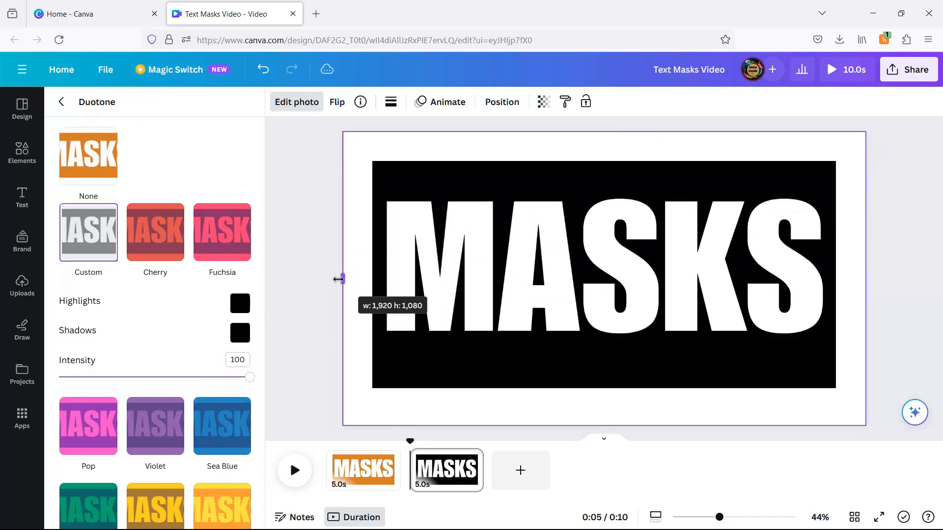
{"action": "left_click", "coordinate": [307, 182]}
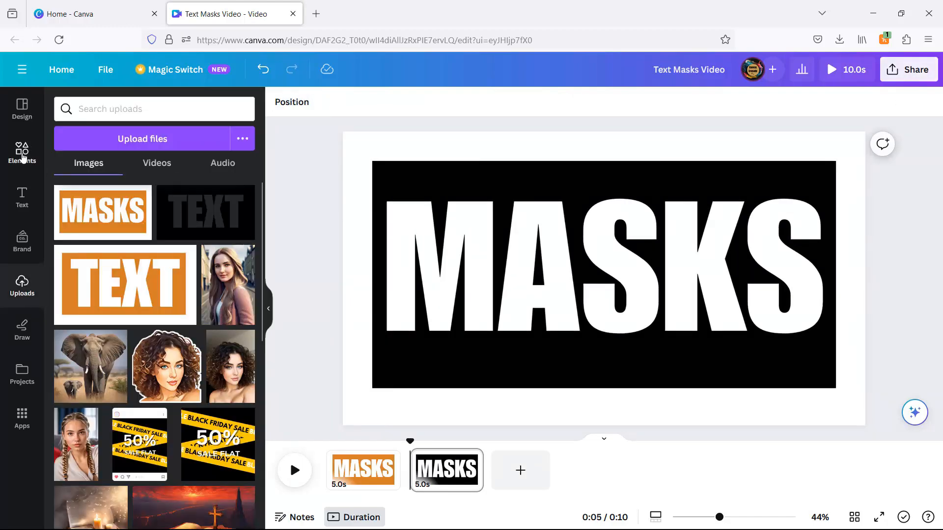
Cover the white margins on the left and right sides of the MASKS page with tall black rectangles made from a square shape.
{"action": "left_click", "coordinate": [22, 152]}
{"action": "left_click", "coordinate": [72, 291]}
{"action": "left_click", "coordinate": [340, 101]}
{"action": "left_click", "coordinate": [136, 177]}
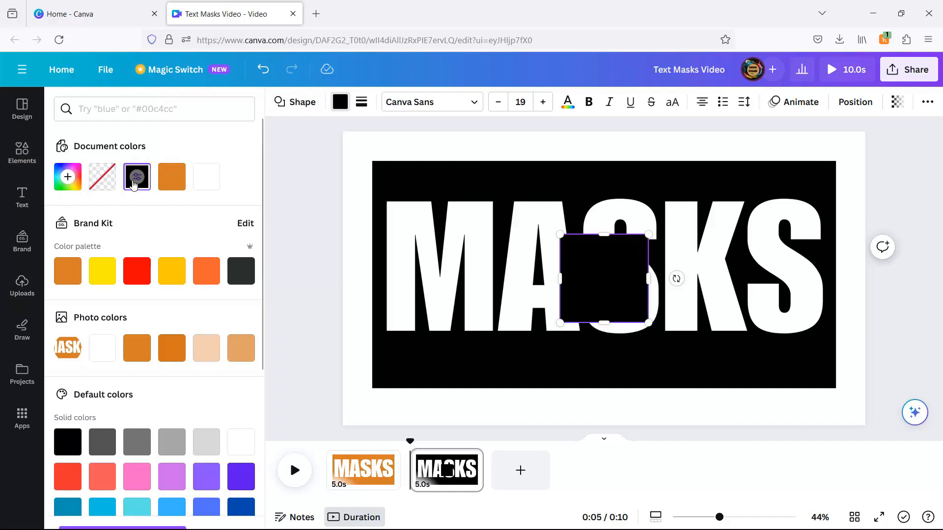
{"action": "left_click_drag", "start_coordinate": [585, 281], "coordinate": [330, 436]}
{"action": "left_click", "coordinate": [435, 413]}
{"action": "left_click", "coordinate": [358, 362]}
{"action": "left_click", "coordinate": [316, 133]}
{"action": "left_click_drag", "start_coordinate": [357, 275], "coordinate": [888, 261]}
Add another square, color it black, and stretch it into a wide rectangle covering the white margin below MASKS.
{"action": "left_click", "coordinate": [79, 214]}
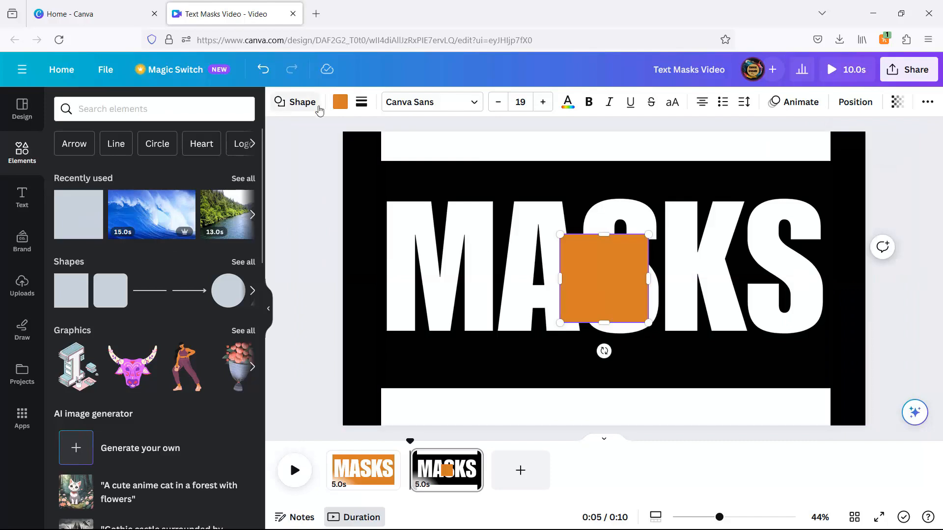
{"action": "left_click", "coordinate": [340, 102]}
{"action": "left_click", "coordinate": [137, 176]}
{"action": "left_click_drag", "start_coordinate": [595, 263], "coordinate": [599, 287]}
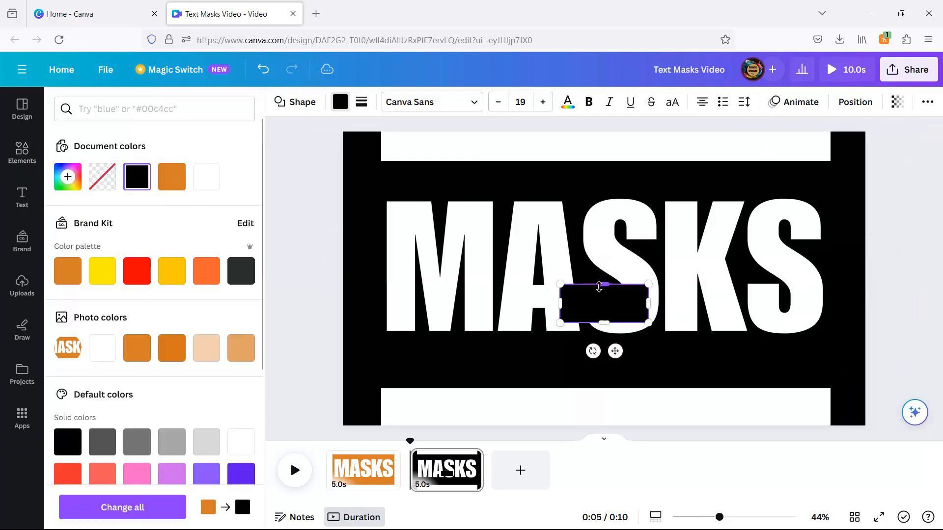
{"action": "left_click_drag", "start_coordinate": [615, 351], "coordinate": [453, 424]}
{"action": "left_click_drag", "start_coordinate": [393, 432], "coordinate": [388, 428]}
{"action": "left_click_drag", "start_coordinate": [426, 385], "coordinate": [886, 388]}
{"action": "left_click_drag", "start_coordinate": [612, 405], "coordinate": [611, 441]}
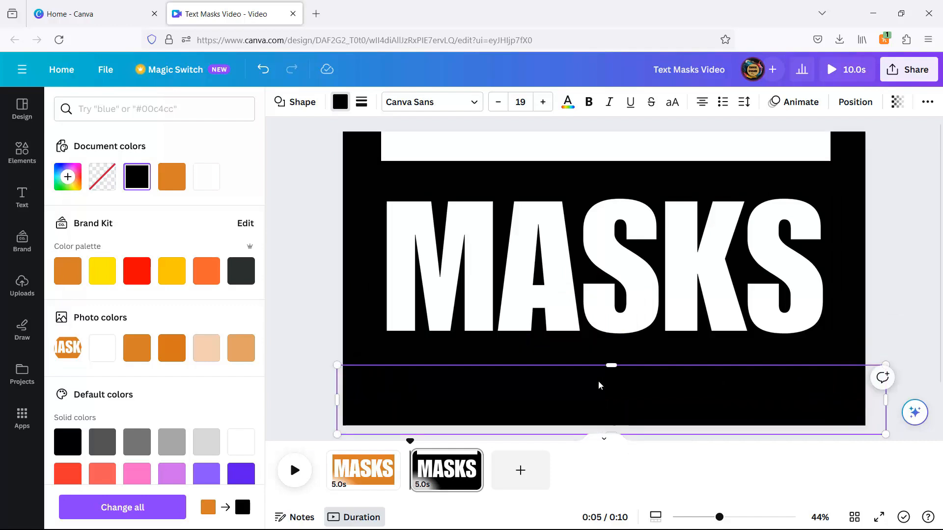
Duplicate the black bottom rectangle and place the copy over the white margin above MASKS.
{"action": "left_click", "coordinate": [298, 330]}
{"action": "left_click", "coordinate": [438, 394]}
{"action": "left_click", "coordinate": [591, 337]}
{"action": "left_click_drag", "start_coordinate": [565, 296], "coordinate": [599, 141]}
{"action": "left_click", "coordinate": [314, 257]}
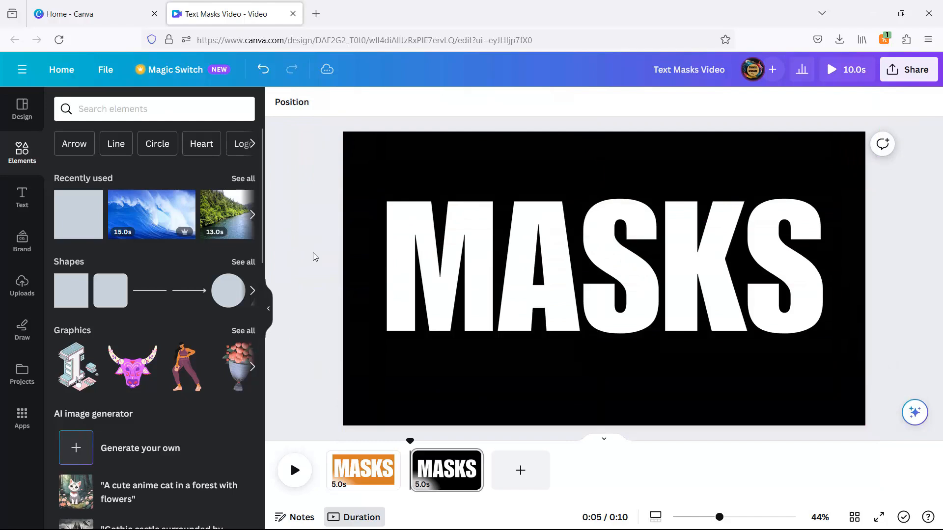
Download only page 2, the black MASKS design, as a PNG with a transparent background.
{"action": "left_click", "coordinate": [915, 81]}
{"action": "left_click", "coordinate": [732, 378]}
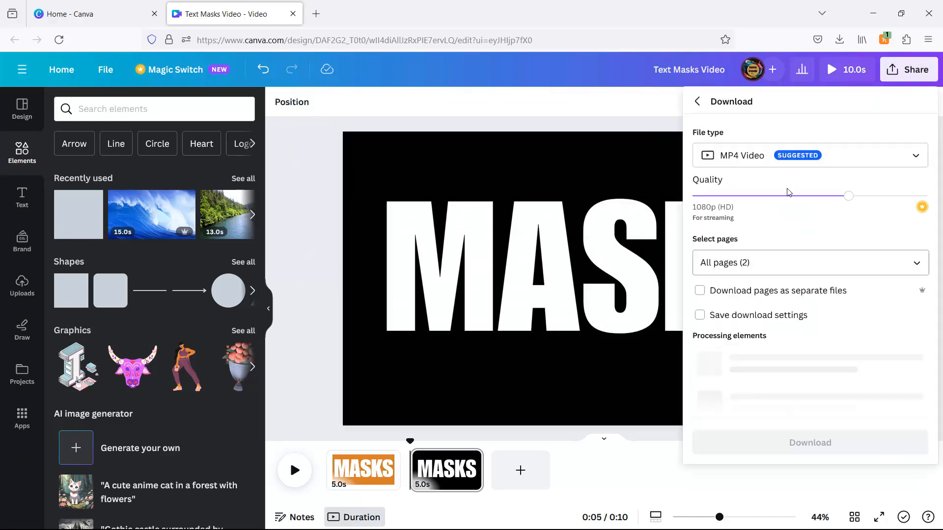
{"action": "left_click", "coordinate": [756, 155]}
{"action": "scroll", "coordinate": [759, 206], "scroll_direction": "up", "scroll_amount": 2}
{"action": "left_click", "coordinate": [767, 227]}
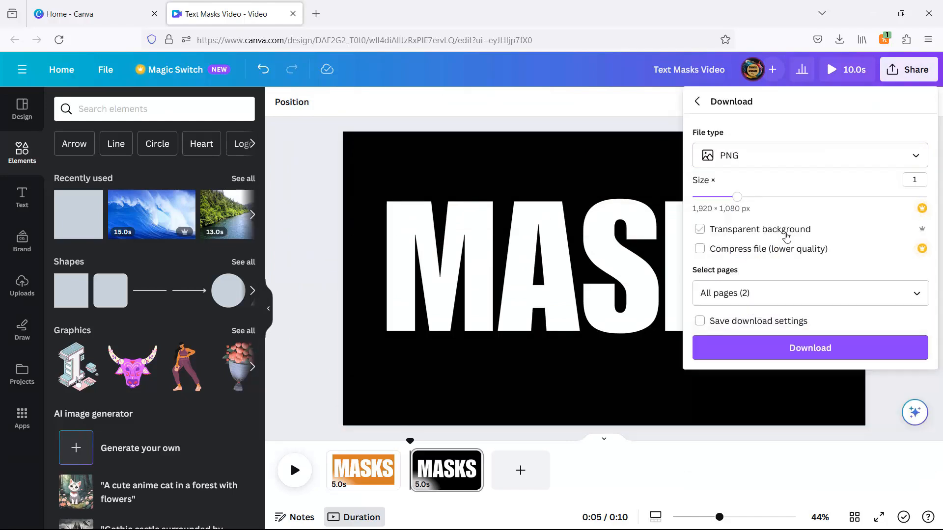
{"action": "left_click", "coordinate": [913, 298]}
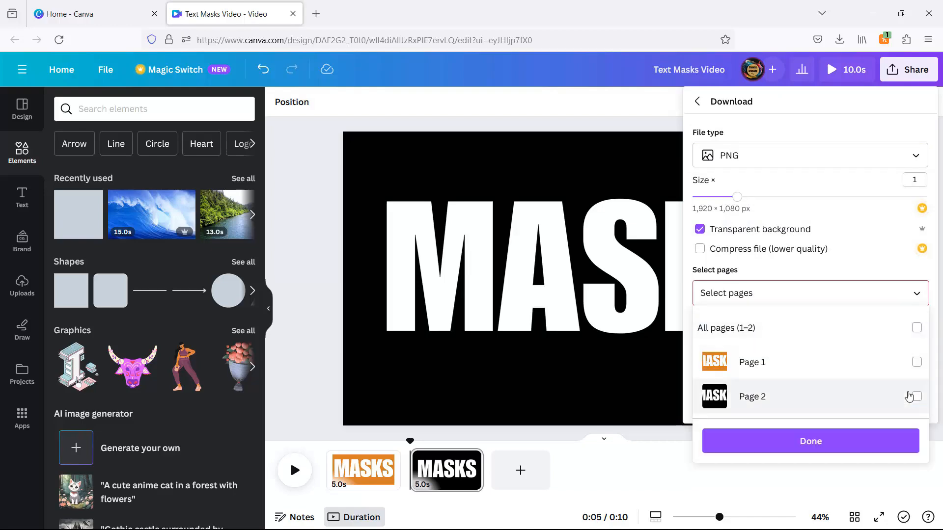
{"action": "left_click", "coordinate": [810, 441]}
{"action": "left_click", "coordinate": [809, 345]}
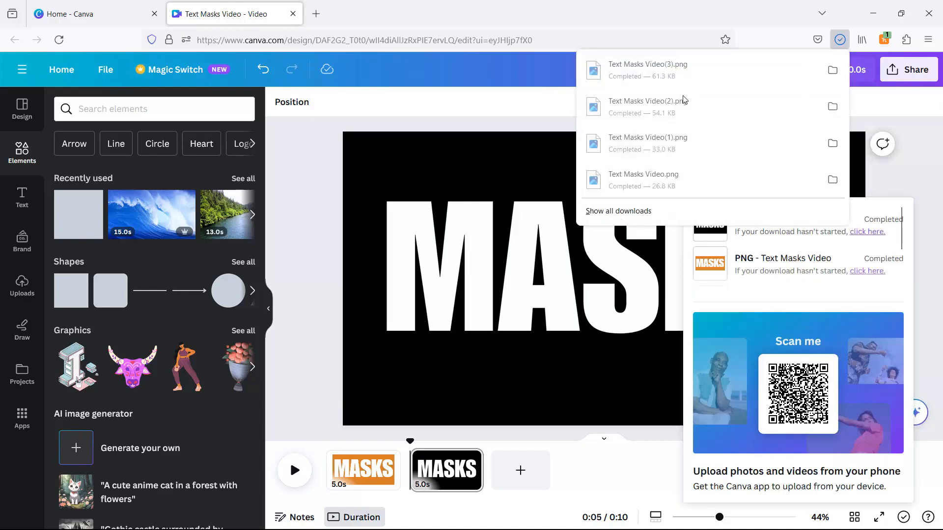
Inspect the downloaded Text Masks Video(3).png in the image viewer and add it to the Canva uploads.
{"action": "left_click", "coordinate": [660, 71]}
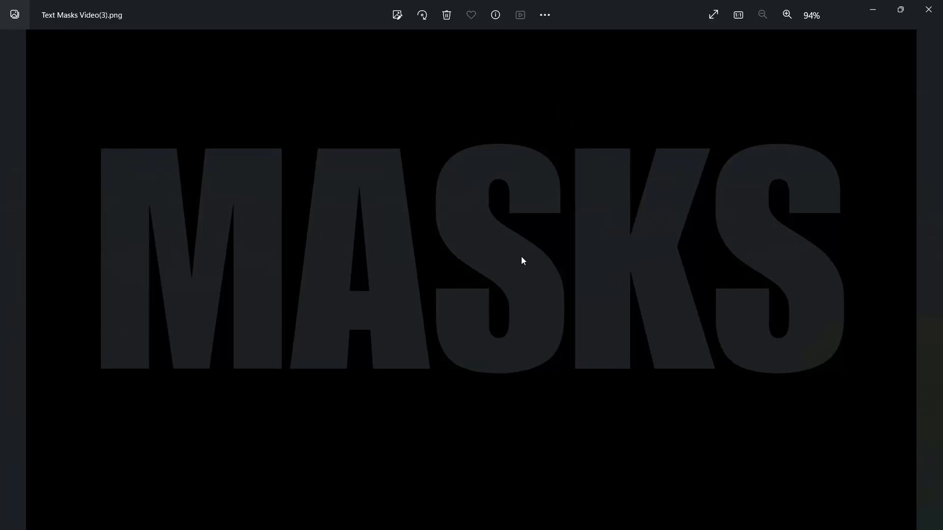
{"action": "left_click", "coordinate": [942, 16]}
{"action": "left_click", "coordinate": [839, 39]}
{"action": "left_click_drag", "start_coordinate": [647, 69], "coordinate": [256, 197]}
{"action": "left_click", "coordinate": [314, 193]}
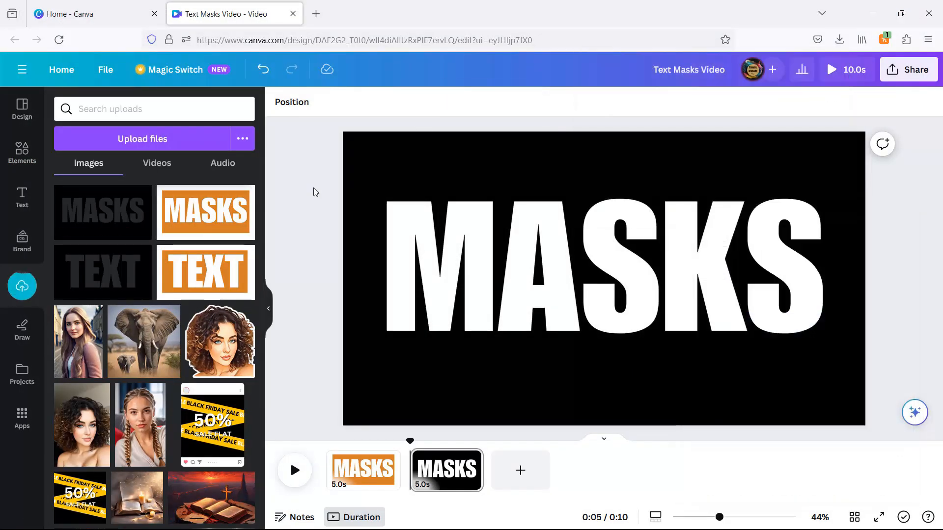
Replace the MASKS text on the first page with VIDEO.
{"action": "left_click", "coordinate": [361, 473]}
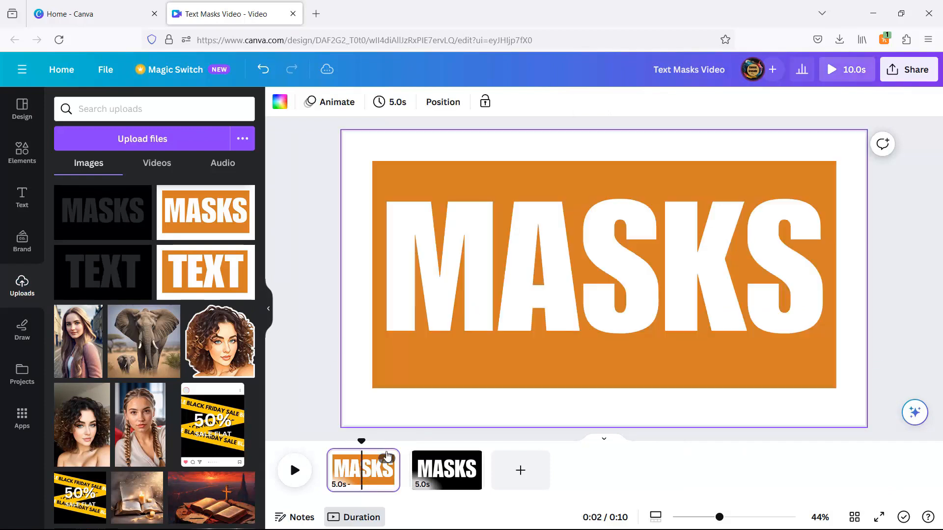
{"action": "left_click", "coordinate": [545, 284]}
{"action": "double_click", "coordinate": [545, 284]}
{"action": "type", "text": "VIDEO"}
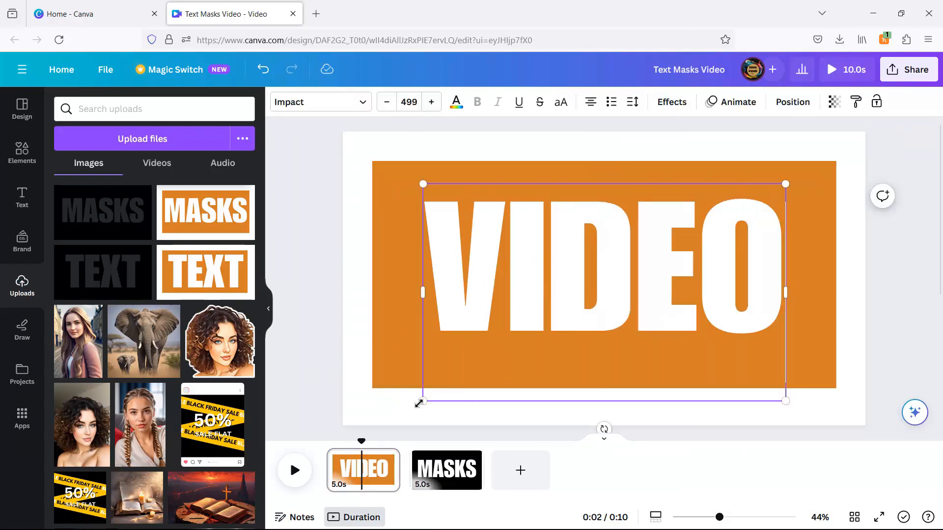
Enlarge the VIDEO text to nearly the full width of the orange rectangle and center it there.
{"action": "left_click_drag", "start_coordinate": [422, 401], "coordinate": [383, 422]}
{"action": "left_click_drag", "start_coordinate": [786, 184], "coordinate": [825, 131]}
{"action": "mouse_move", "coordinate": [715, 314]}
{"action": "left_mouse_down"}
{"action": "mouse_move", "coordinate": [711, 301]}
{"action": "mouse_move", "coordinate": [710, 314]}
{"action": "left_mouse_up"}
{"action": "left_click", "coordinate": [912, 290]}
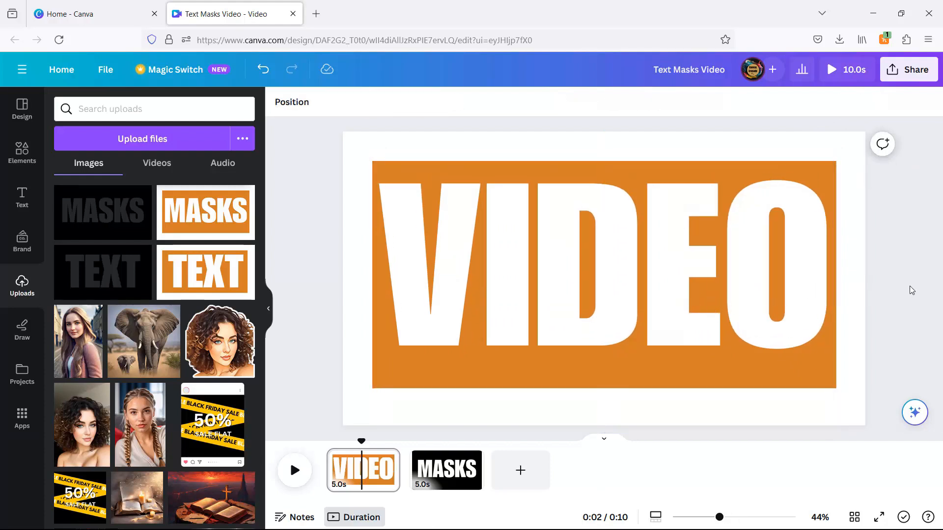
Download only page 1, the orange VIDEO design, as a PNG without a transparent background.
{"action": "left_click", "coordinate": [909, 69]}
{"action": "left_click", "coordinate": [744, 380]}
{"action": "left_click", "coordinate": [764, 157]}
{"action": "left_click", "coordinate": [724, 185]}
{"action": "left_click", "coordinate": [916, 293]}
{"action": "left_click", "coordinate": [916, 327]}
{"action": "left_click", "coordinate": [916, 362]}
{"action": "left_click", "coordinate": [805, 441]}
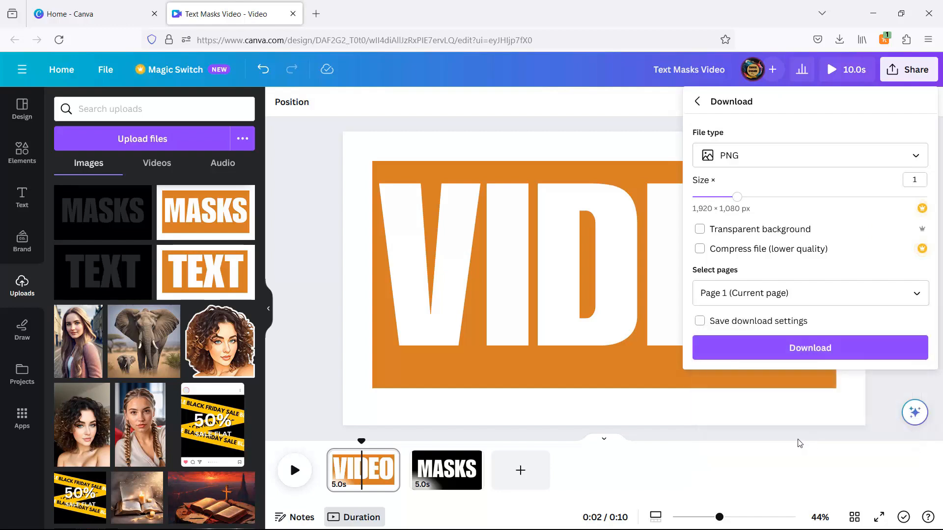
{"action": "left_click", "coordinate": [791, 350]}
Delete the second page with the black MASKS design and add the downloaded Text Masks Video(4).png to the uploads.
{"action": "right_click", "coordinate": [465, 472]}
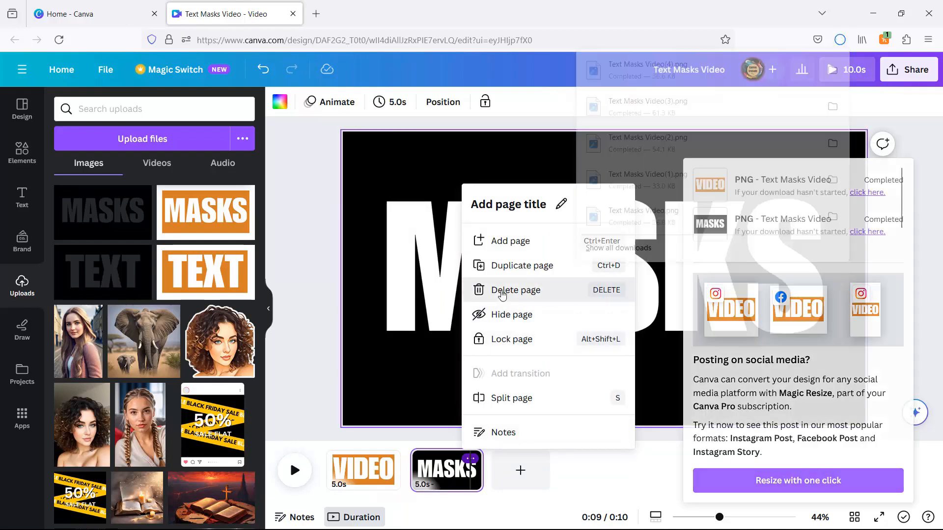
{"action": "left_click", "coordinate": [515, 314]}
{"action": "left_click", "coordinate": [840, 40]}
{"action": "left_click_drag", "start_coordinate": [665, 74], "coordinate": [217, 273]}
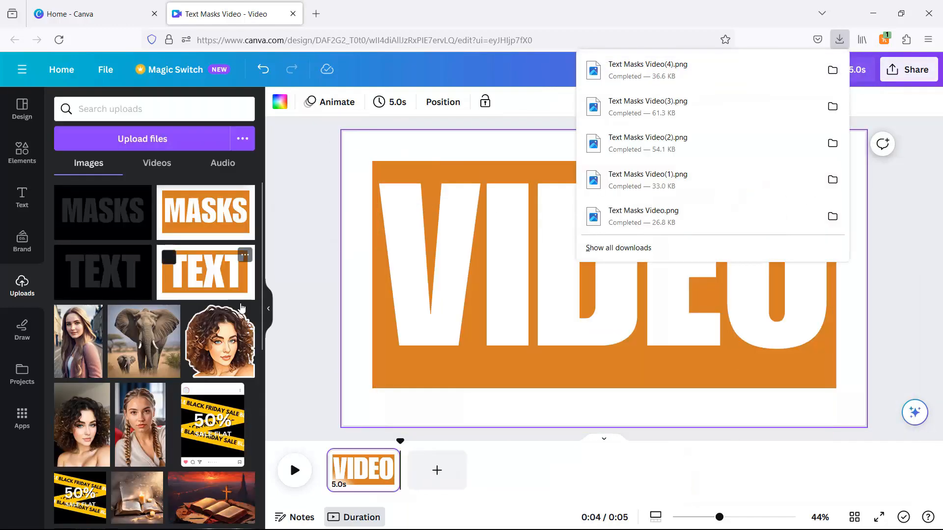
Place the uploaded VIDEO image on a new second page, enlarge it to fill the page, and remove its background.
{"action": "left_click", "coordinate": [437, 471]}
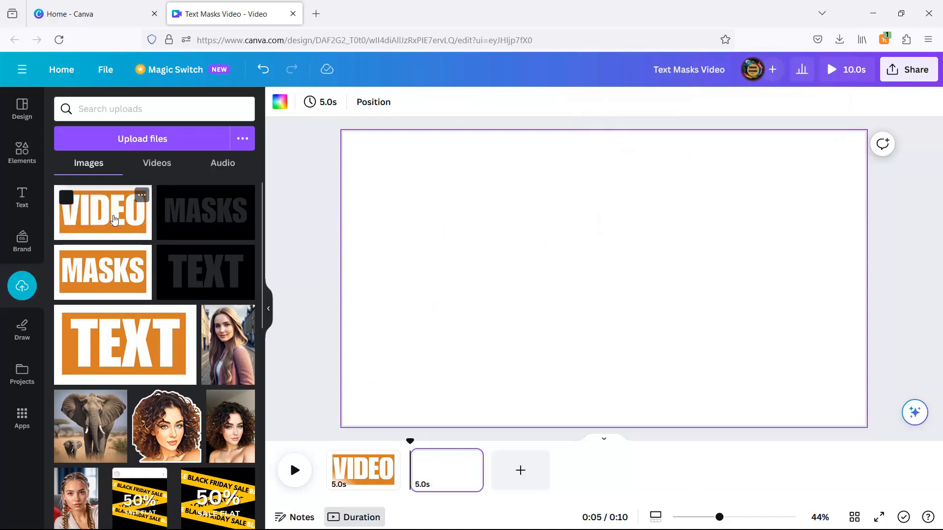
{"action": "left_click", "coordinate": [114, 220]}
{"action": "left_click_drag", "start_coordinate": [414, 389], "coordinate": [351, 432]}
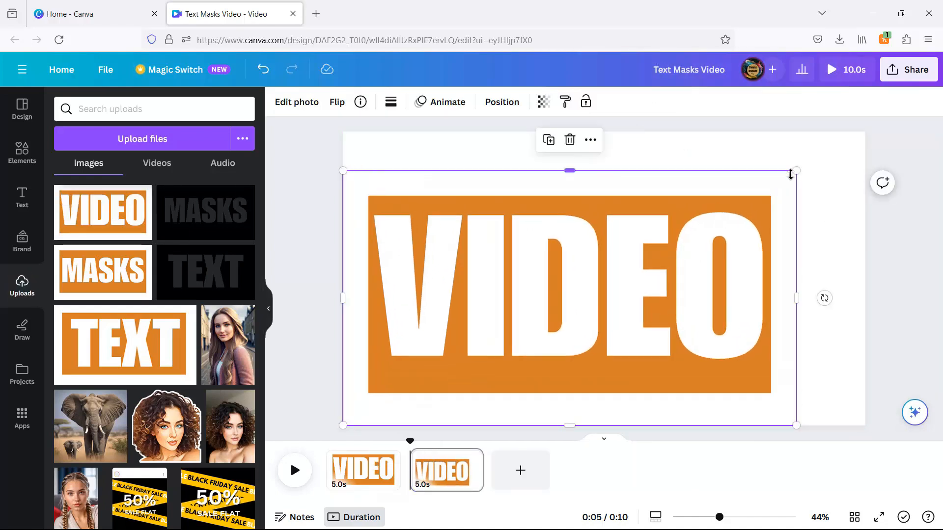
{"action": "left_click_drag", "start_coordinate": [796, 171], "coordinate": [865, 133]}
{"action": "left_click", "coordinate": [297, 102]}
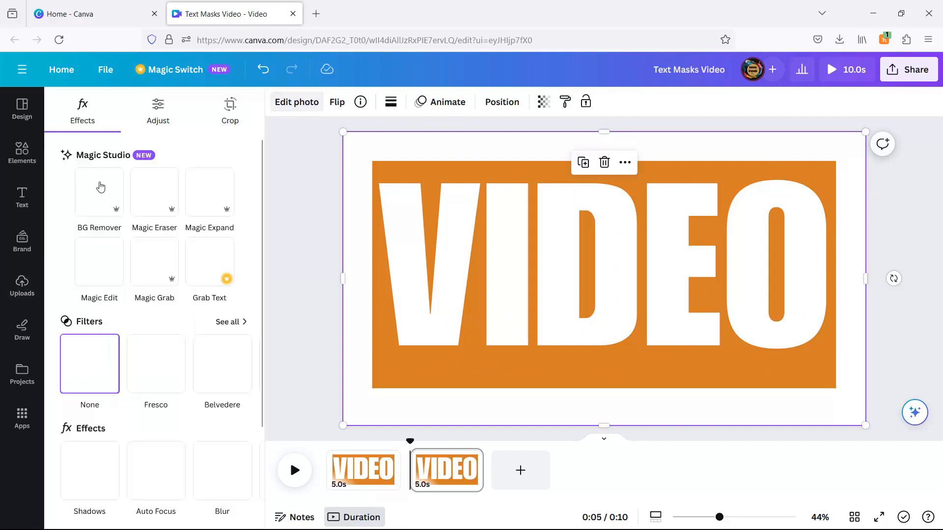
{"action": "left_click", "coordinate": [97, 187]}
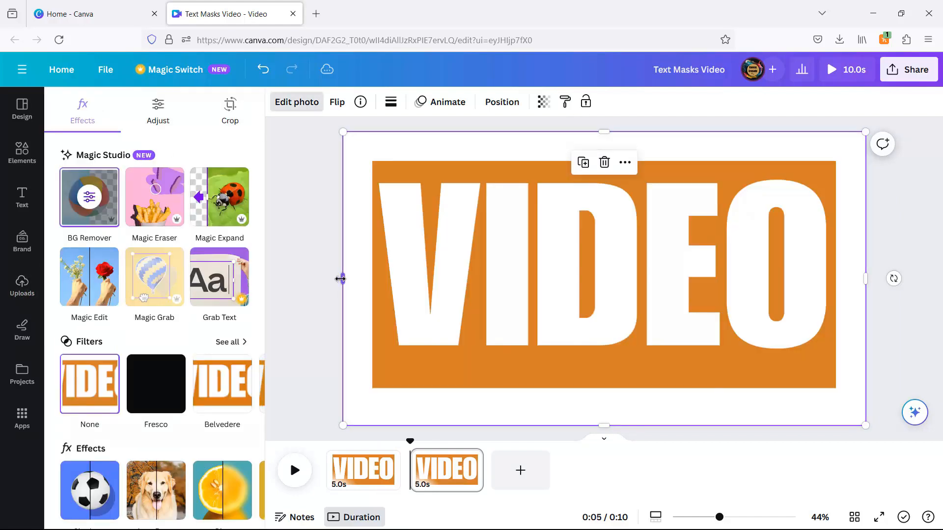
Try a red page background behind the VIDEO cut-out, and restore the background to white.
{"action": "left_click", "coordinate": [362, 275]}
{"action": "left_click", "coordinate": [279, 101]}
{"action": "left_click", "coordinate": [138, 280]}
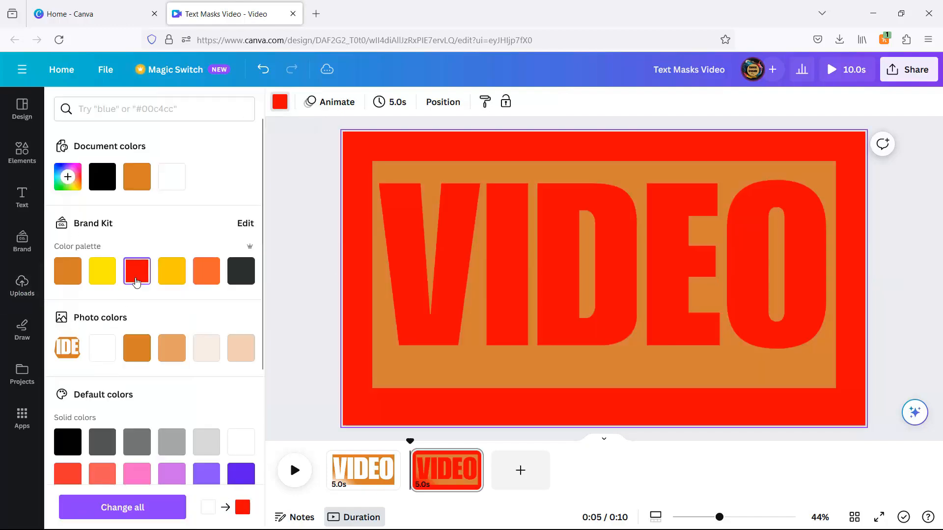
{"action": "left_click", "coordinate": [169, 184]}
Apply a Custom duotone to the VIDEO cut-out on page 2, with black (#000000) highlights and black shadows.
{"action": "left_click", "coordinate": [399, 246]}
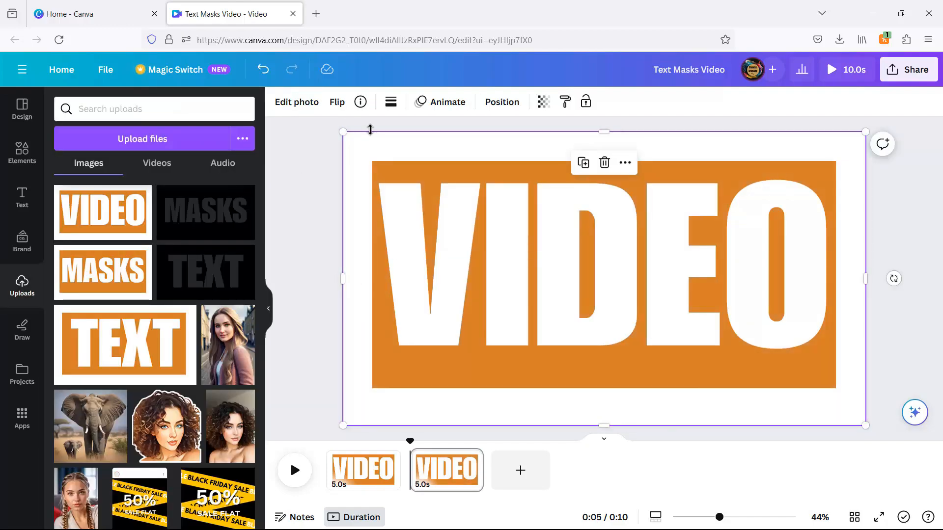
{"action": "left_click", "coordinate": [295, 102]}
{"action": "scroll", "coordinate": [197, 319], "scroll_direction": "down", "scroll_amount": 3}
{"action": "left_click", "coordinate": [244, 347]}
{"action": "left_click", "coordinate": [209, 324]}
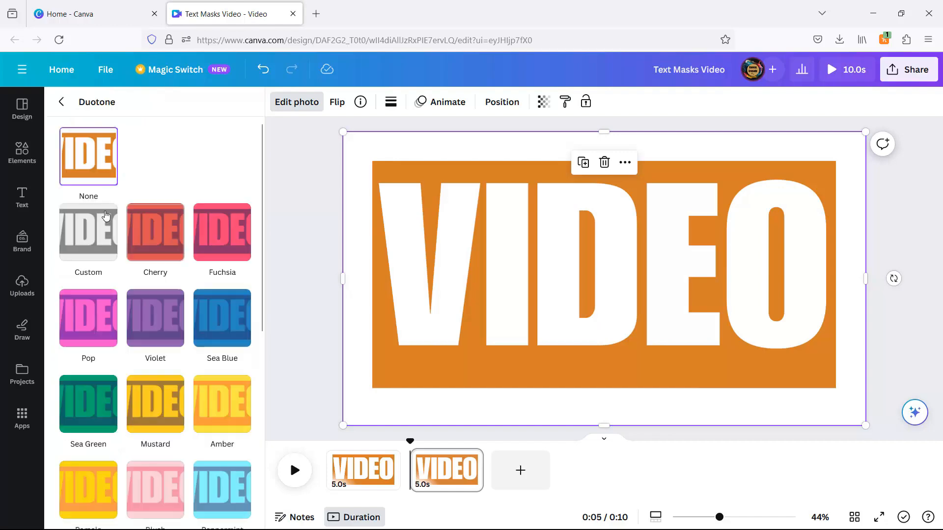
{"action": "left_click", "coordinate": [240, 304]}
{"action": "type", "text": "000000"}
{"action": "left_click", "coordinate": [240, 333]}
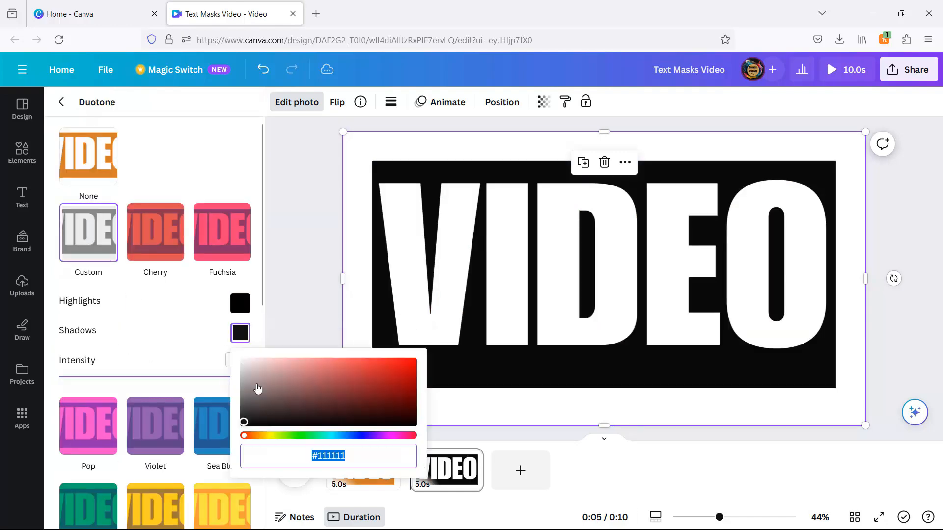
{"action": "left_click", "coordinate": [315, 254]}
{"action": "left_click", "coordinate": [300, 175]}
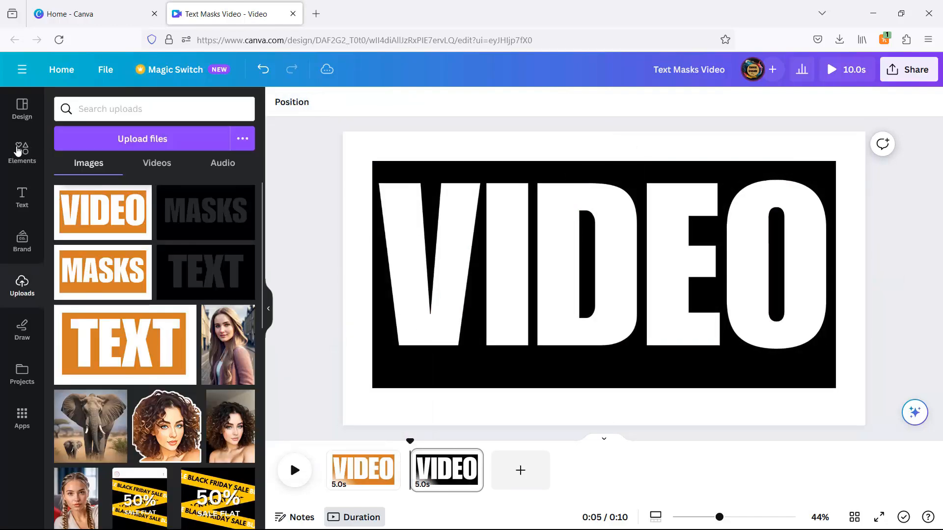
Add a black square and stretch it into a band about 2,098 by 193 covering the page's top edge.
{"action": "left_click", "coordinate": [22, 152]}
{"action": "left_click", "coordinate": [86, 199]}
{"action": "left_click", "coordinate": [338, 104]}
{"action": "left_click", "coordinate": [137, 177]}
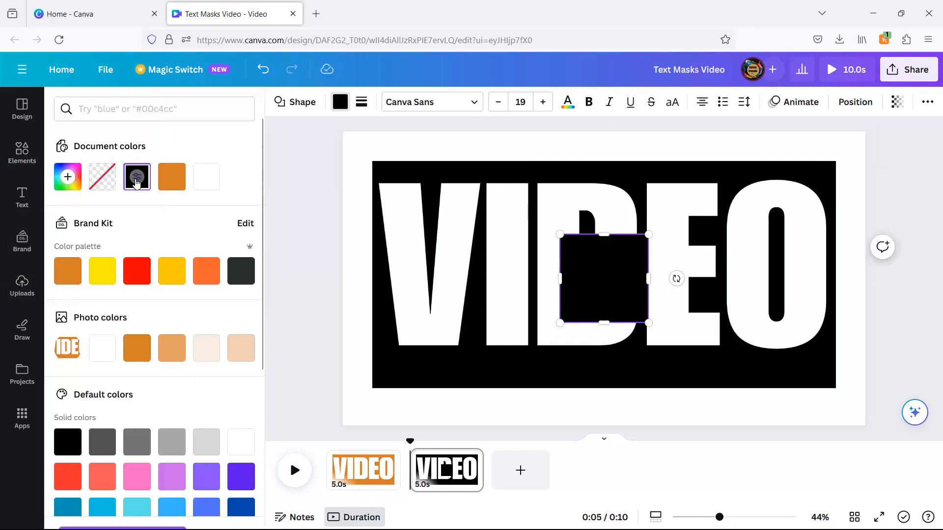
{"action": "left_click_drag", "start_coordinate": [605, 324], "coordinate": [352, 147]}
{"action": "left_click", "coordinate": [584, 258]}
{"action": "left_click_drag", "start_coordinate": [416, 153], "coordinate": [903, 154]}
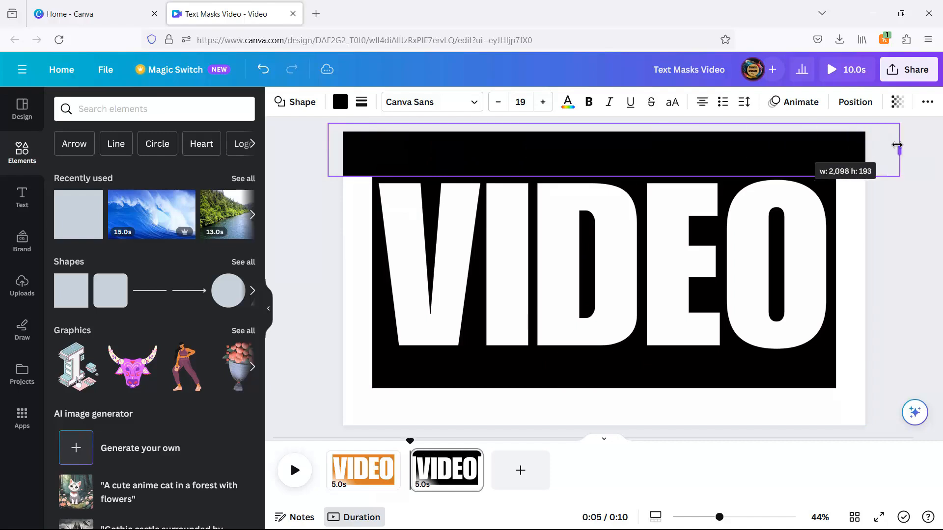
Duplicate the black top band and place the copy over the page's bottom edge.
{"action": "key", "text": "ctrl+d"}
{"action": "left_click_drag", "start_coordinate": [576, 153], "coordinate": [558, 398]}
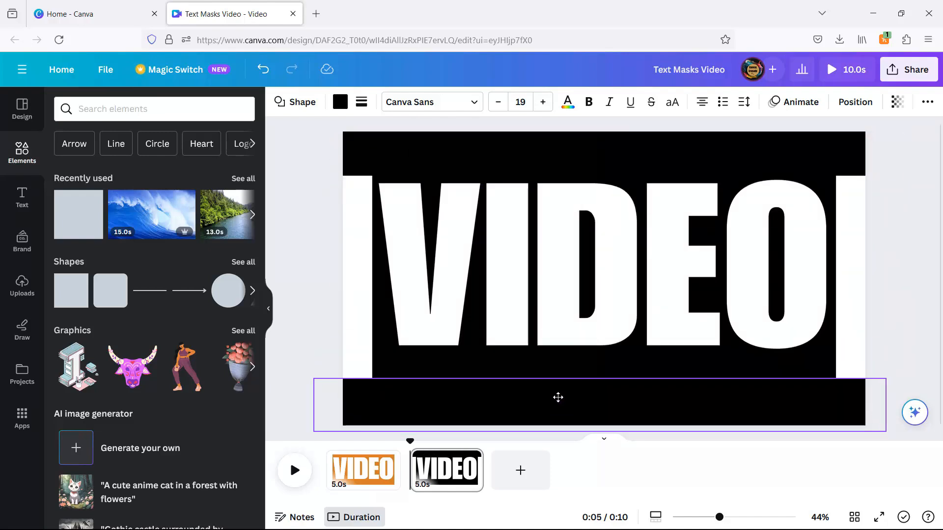
{"action": "left_click", "coordinate": [302, 275]}
Add another black square over the page's left edge and stretch it to the full page height.
{"action": "left_click", "coordinate": [83, 226]}
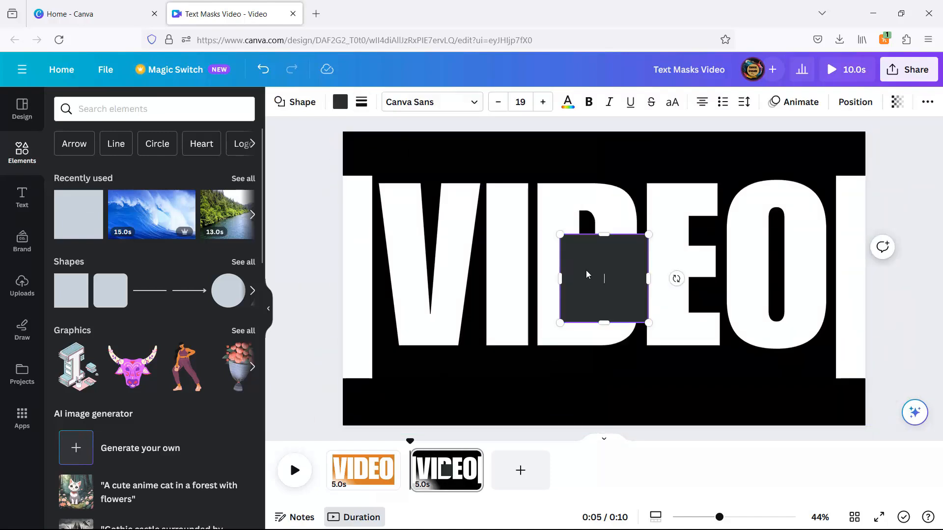
{"action": "left_click", "coordinate": [339, 102]}
{"action": "left_click", "coordinate": [136, 177]}
{"action": "left_click_drag", "start_coordinate": [605, 282], "coordinate": [330, 173]}
{"action": "left_click_drag", "start_coordinate": [328, 211], "coordinate": [328, 438]}
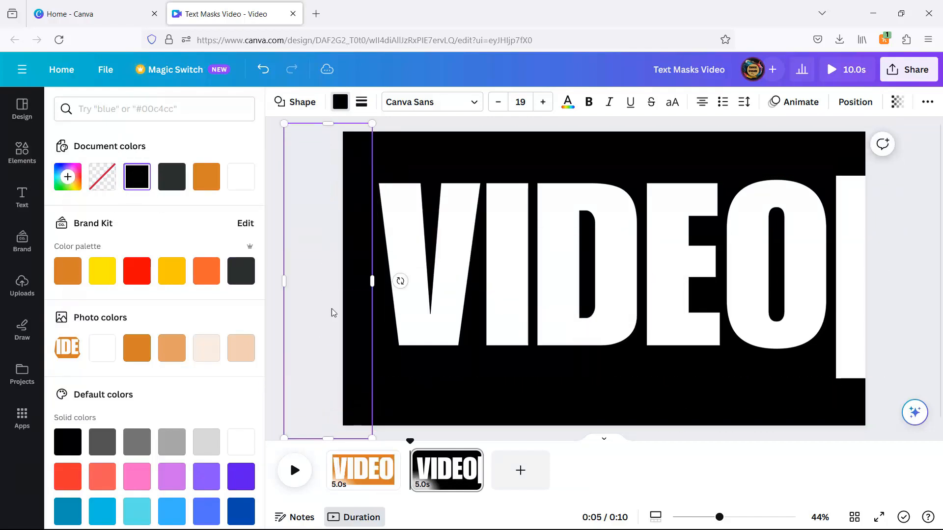
Adjust the width of the left black strip and place a copy of it over the page's right edge.
{"action": "left_click", "coordinate": [310, 279]}
{"action": "left_click", "coordinate": [369, 264]}
{"action": "left_click_drag", "start_coordinate": [375, 281], "coordinate": [379, 281]}
{"action": "left_click_drag", "start_coordinate": [352, 225], "coordinate": [867, 219]}
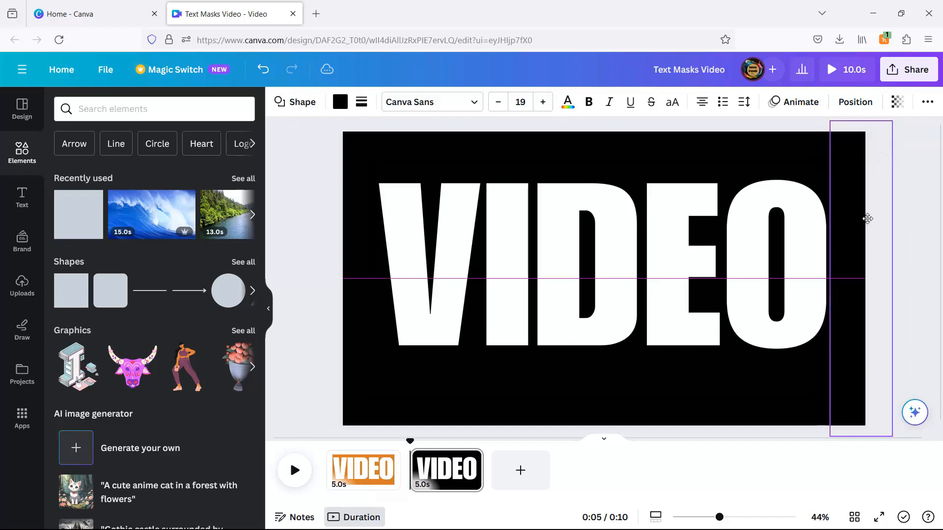
{"action": "left_click", "coordinate": [916, 224]}
Download only page 2, the black VIDEO design, as a PNG without a transparent background.
{"action": "left_click", "coordinate": [909, 69]}
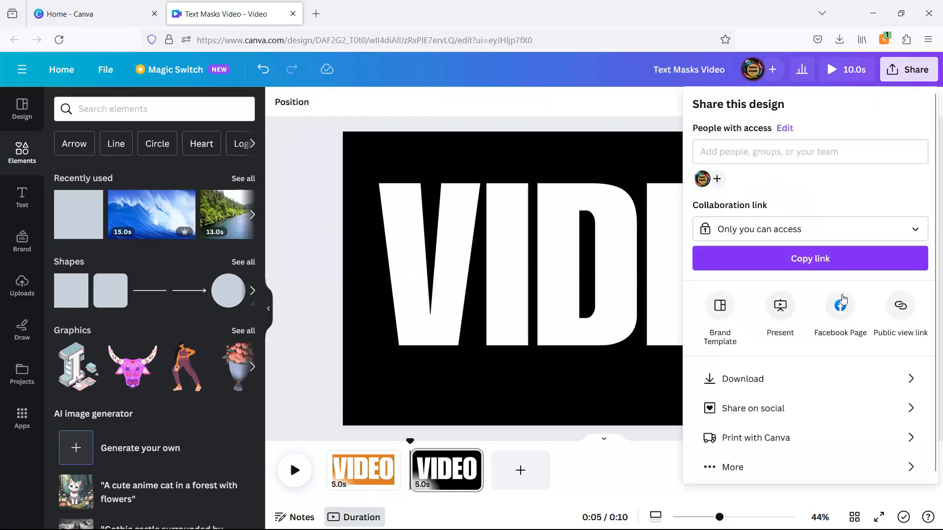
{"action": "left_click", "coordinate": [778, 379]}
{"action": "left_click", "coordinate": [781, 155]}
{"action": "scroll", "coordinate": [781, 185], "scroll_direction": "up", "scroll_amount": 2}
{"action": "left_click", "coordinate": [781, 186]}
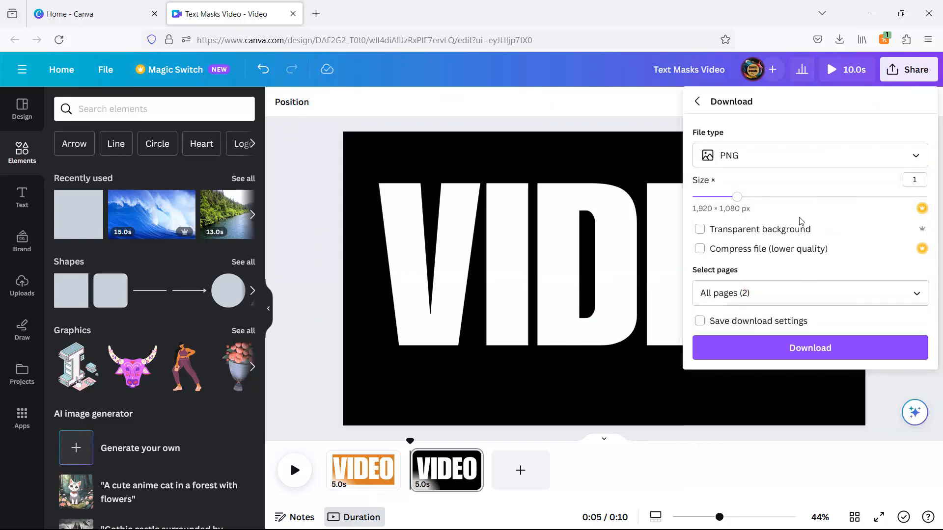
{"action": "left_click", "coordinate": [921, 297]}
{"action": "left_click", "coordinate": [880, 363]}
{"action": "left_click", "coordinate": [754, 267]}
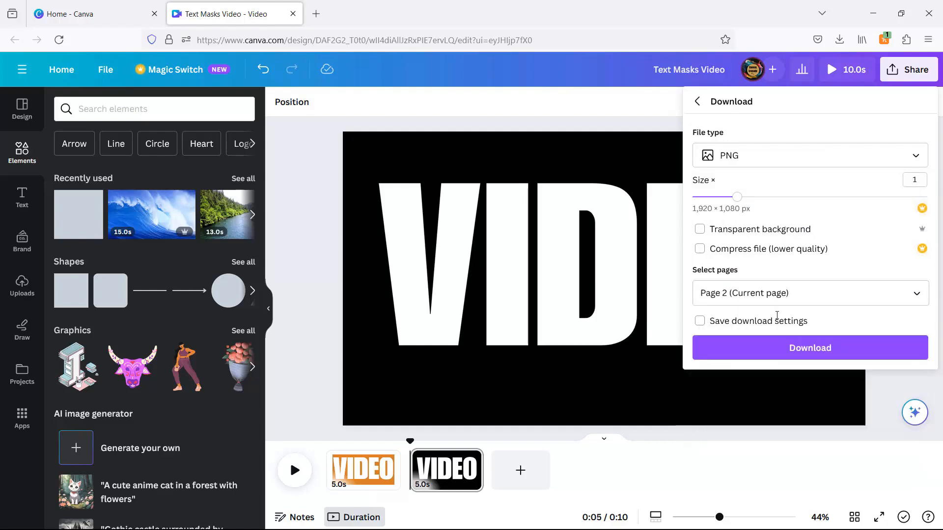
{"action": "left_click", "coordinate": [756, 349]}
{"action": "left_click", "coordinate": [644, 64]}
{"action": "left_click", "coordinate": [931, 14]}
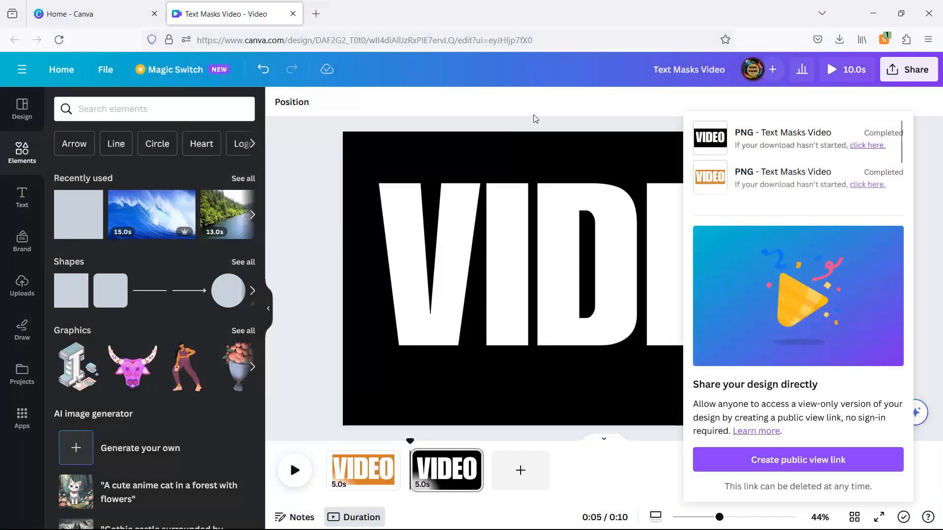
{"action": "left_click", "coordinate": [303, 181]}
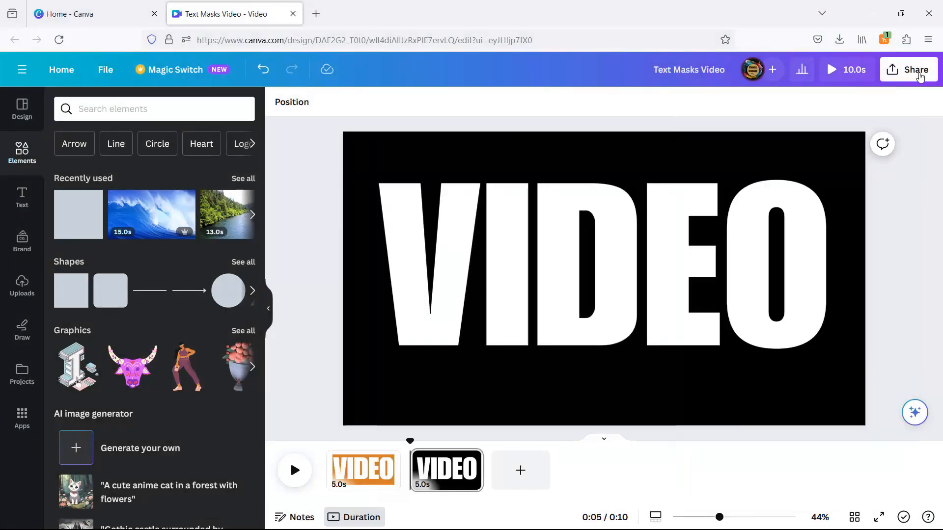
Download only page 2, the black VIDEO design, as a PNG with a transparent background and check the downloaded image.
{"action": "left_click", "coordinate": [916, 69]}
{"action": "left_click", "coordinate": [751, 378]}
{"action": "left_click", "coordinate": [842, 156]}
{"action": "scroll", "coordinate": [815, 206], "scroll_direction": "up", "scroll_amount": 2}
{"action": "left_click", "coordinate": [816, 199]}
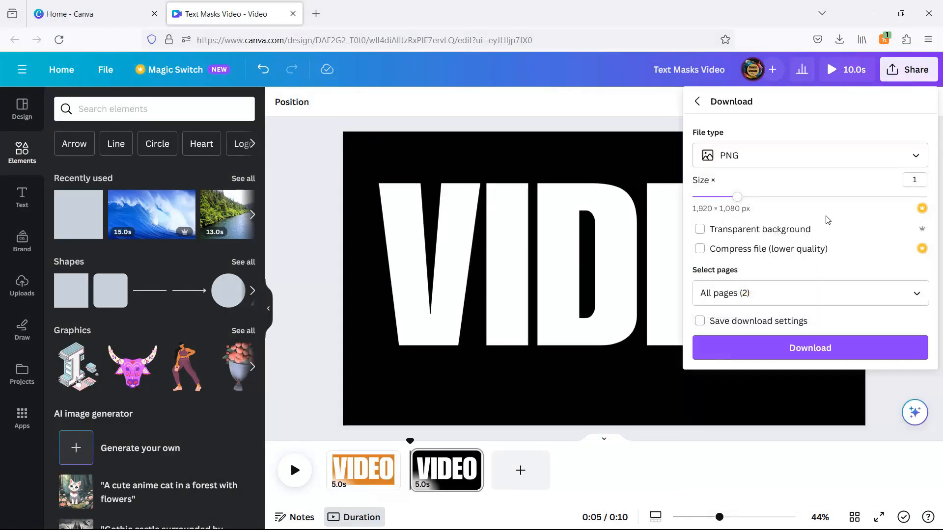
{"action": "left_click", "coordinate": [822, 294]}
{"action": "left_click", "coordinate": [916, 327]}
{"action": "left_click", "coordinate": [806, 441]}
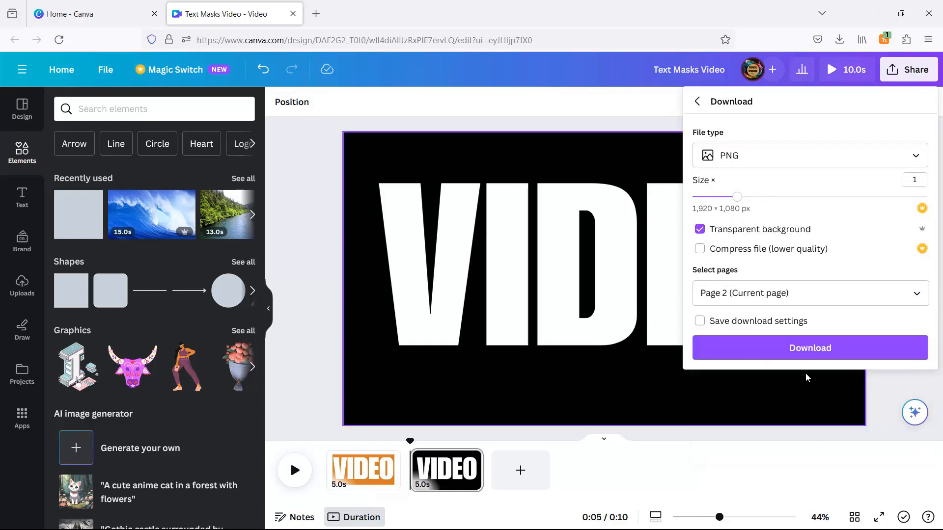
{"action": "left_click", "coordinate": [806, 349]}
{"action": "left_click", "coordinate": [626, 65]}
{"action": "left_click", "coordinate": [928, 9]}
Add the downloaded transparent VIDEO mask to the uploads.
{"action": "left_click", "coordinate": [839, 40]}
{"action": "left_click_drag", "start_coordinate": [639, 68], "coordinate": [173, 259]}
{"action": "left_click", "coordinate": [297, 228]}
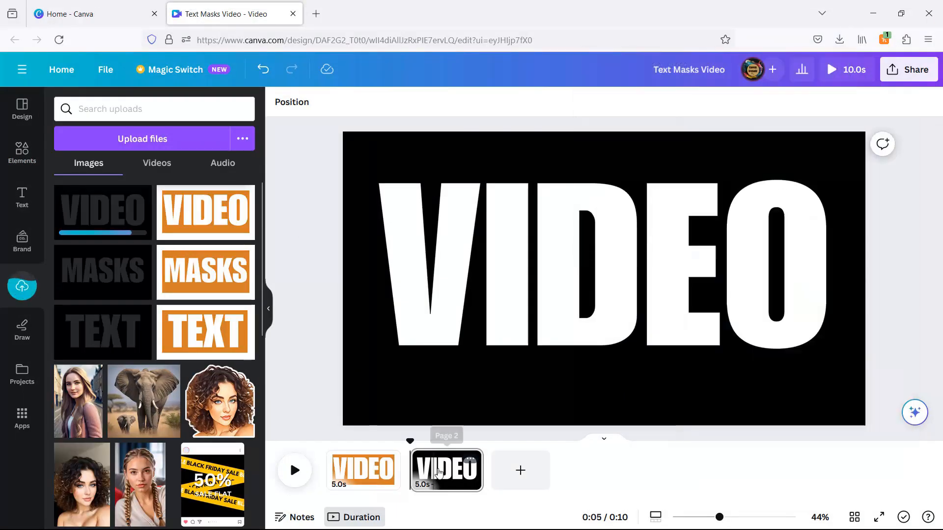
Replace the black and orange VIDEO pages with a single blank page.
{"action": "left_click", "coordinate": [470, 459]}
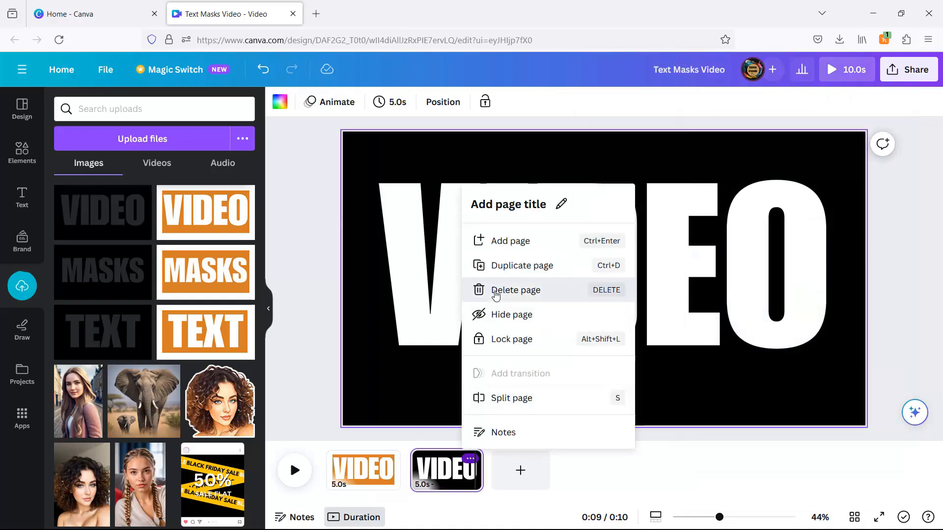
{"action": "left_click", "coordinate": [485, 290]}
{"action": "left_click", "coordinate": [437, 470]}
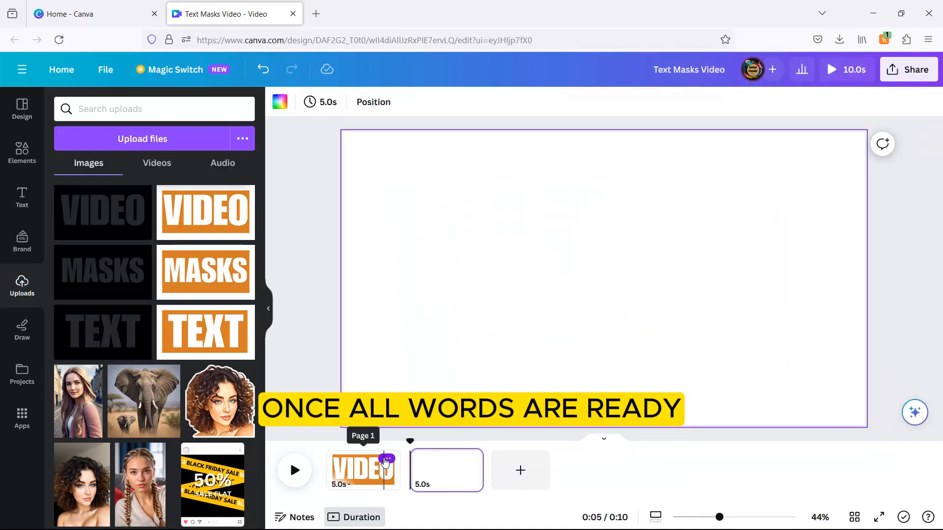
{"action": "left_click", "coordinate": [386, 459]}
{"action": "left_click", "coordinate": [411, 289]}
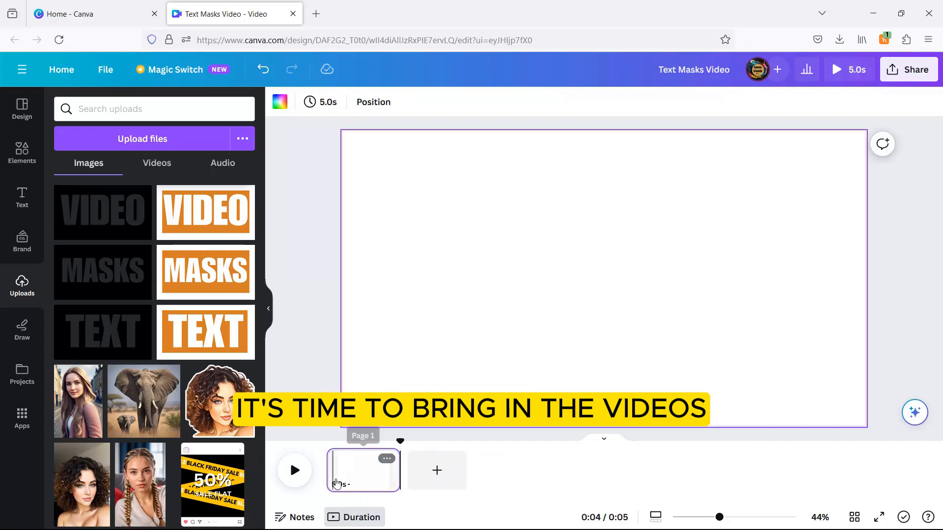
Search the elements for "Women riding horses at beach" and limit the results to videos.
{"action": "left_click_drag", "start_coordinate": [401, 442], "coordinate": [332, 446]}
{"action": "left_click", "coordinate": [22, 152]}
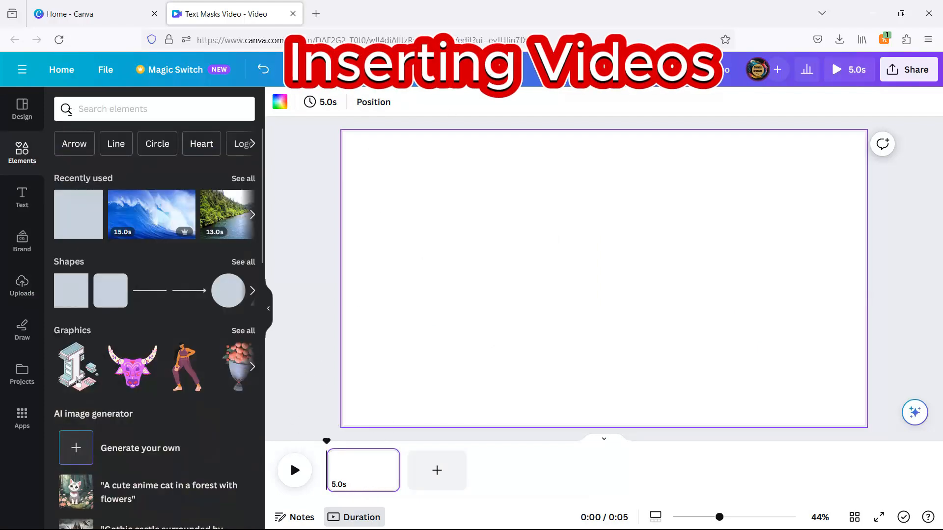
{"action": "left_click", "coordinate": [86, 106]}
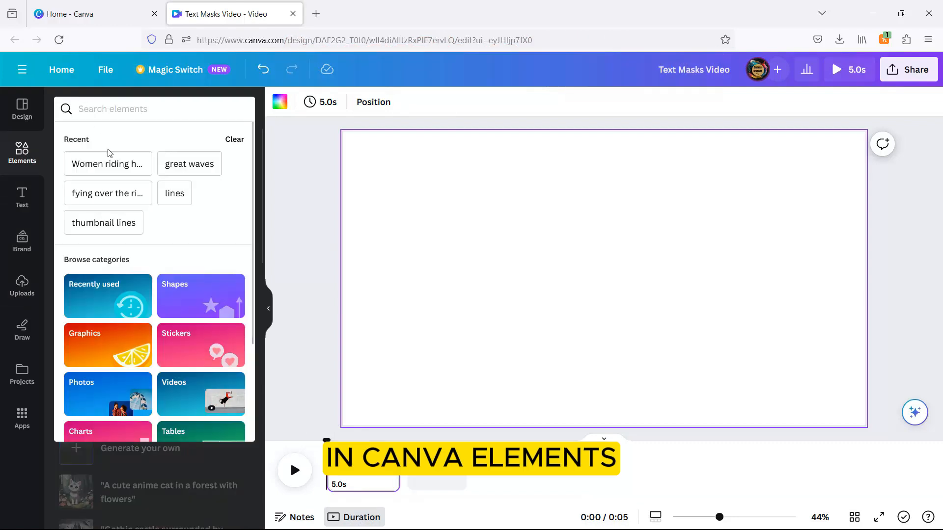
{"action": "left_click", "coordinate": [109, 165]}
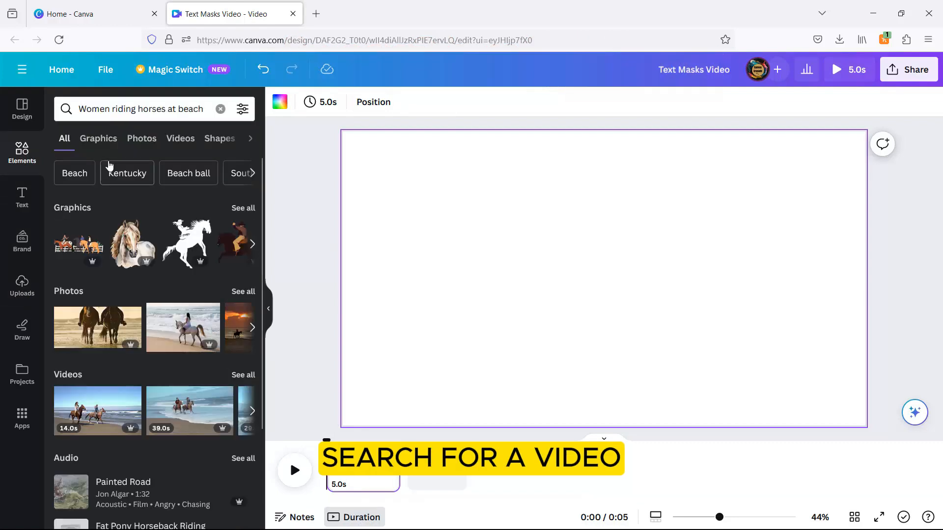
{"action": "left_click", "coordinate": [172, 140]}
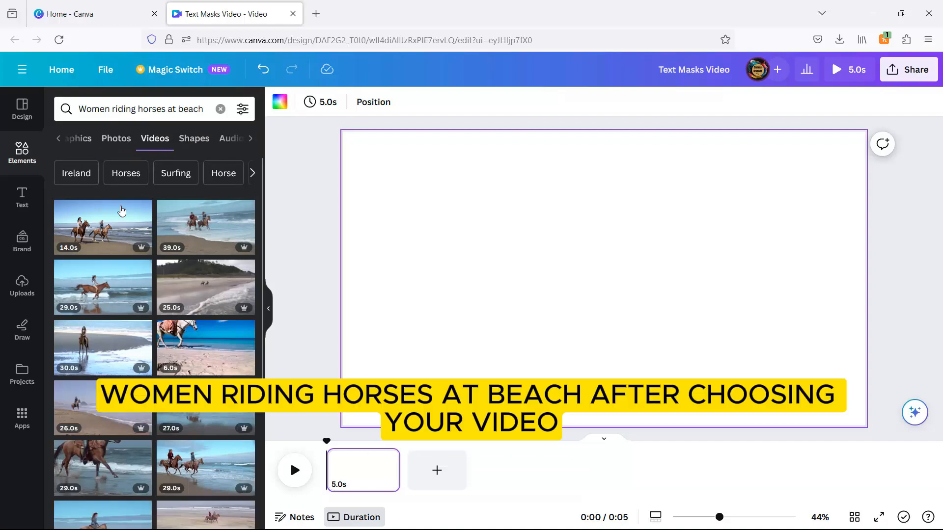
Insert the 14-second video of two women riding horses and set it as the page background.
{"action": "left_click", "coordinate": [97, 233]}
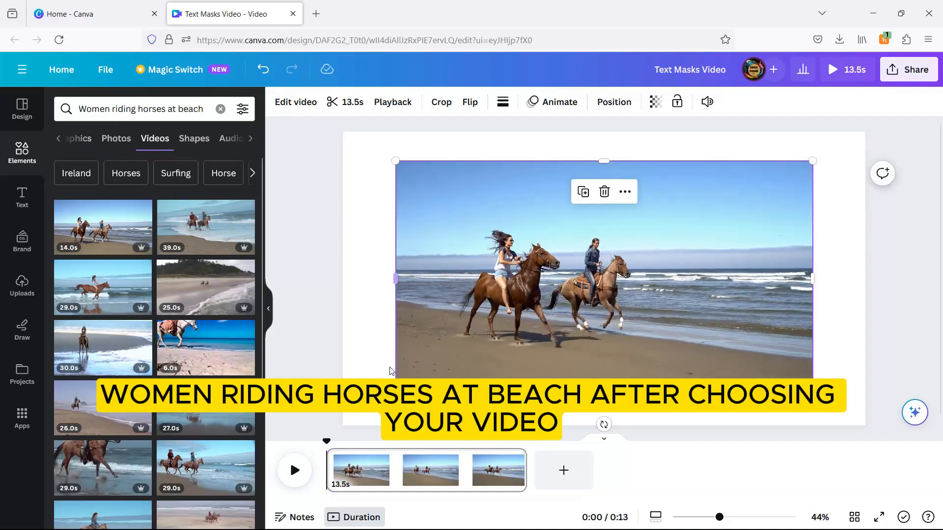
{"action": "right_click", "coordinate": [521, 312]}
{"action": "left_click", "coordinate": [577, 485]}
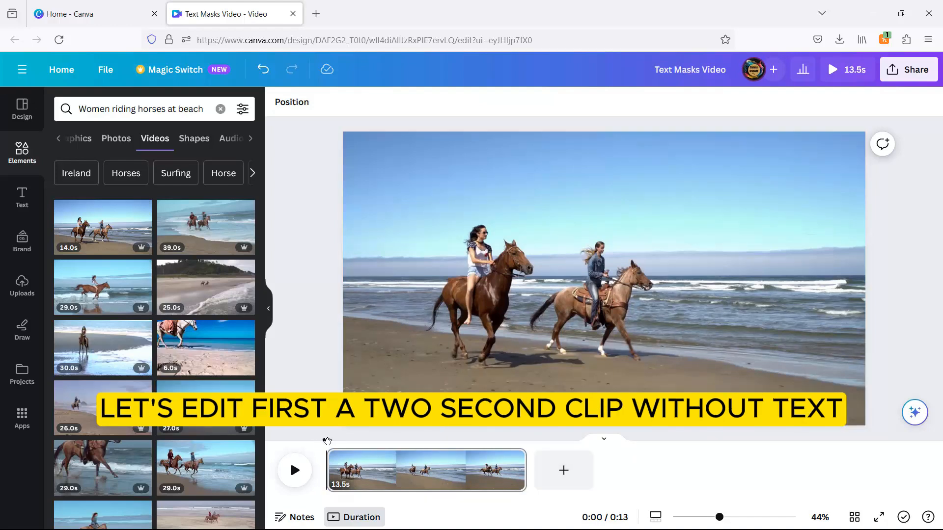
Split the horse-riding video at 2 and 5 seconds, and delete the remaining last segment.
{"action": "left_click_drag", "start_coordinate": [327, 440], "coordinate": [357, 441]}
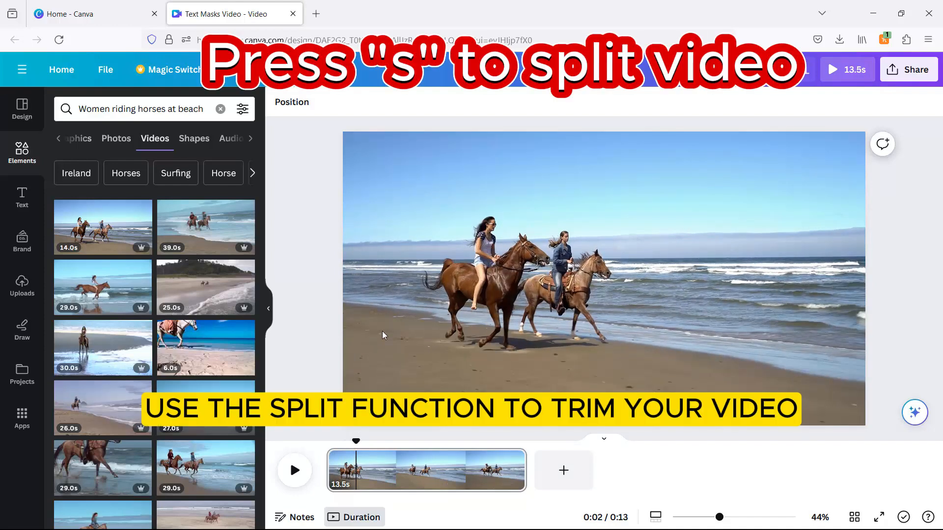
{"action": "key", "text": "s"}
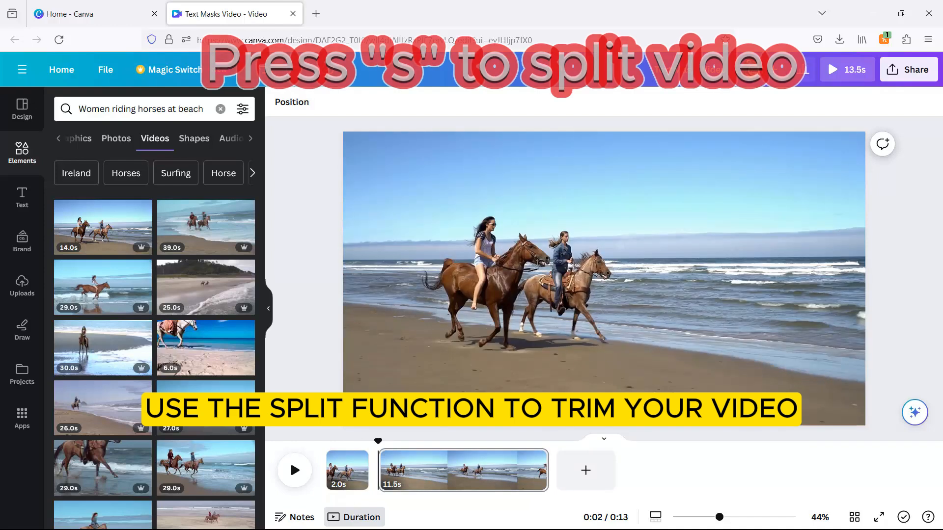
{"action": "left_click_drag", "start_coordinate": [378, 441], "coordinate": [423, 443]}
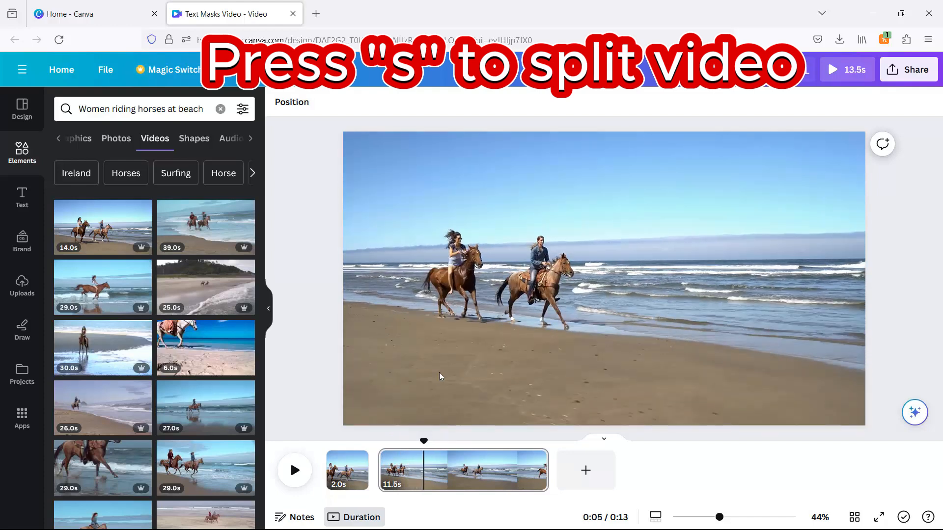
{"action": "key", "text": "s"}
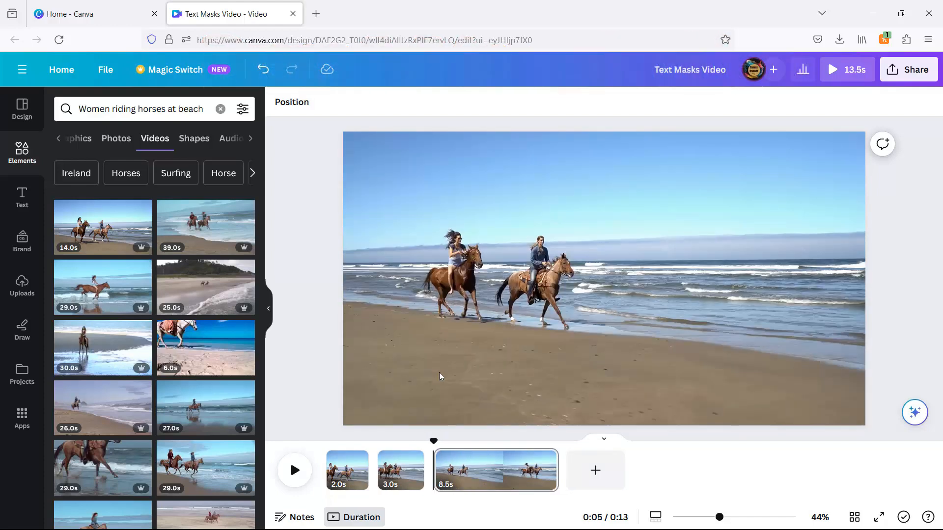
{"action": "left_click", "coordinate": [484, 471]}
{"action": "key", "text": "Delete"}
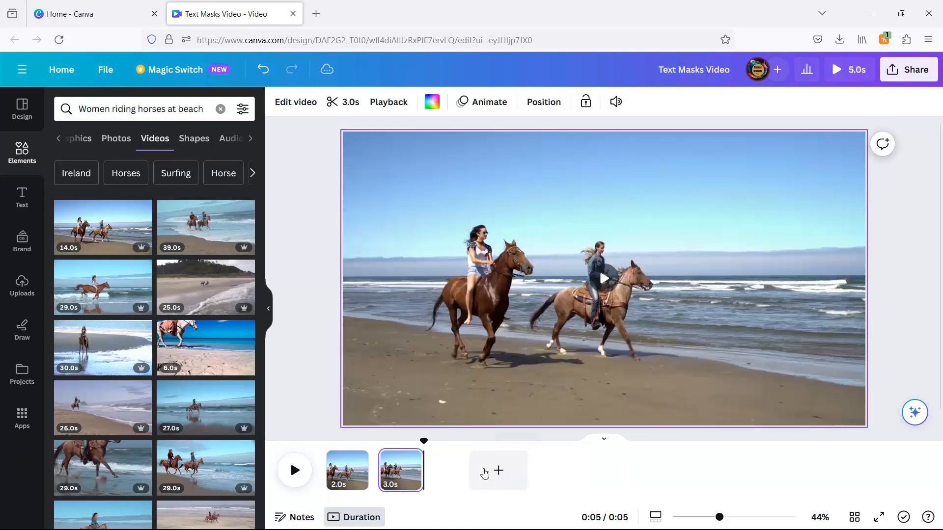
Overlay the uploaded black TEXT mask with transparent lettering on the second, 3-second horse-riding clip.
{"action": "left_click", "coordinate": [20, 295]}
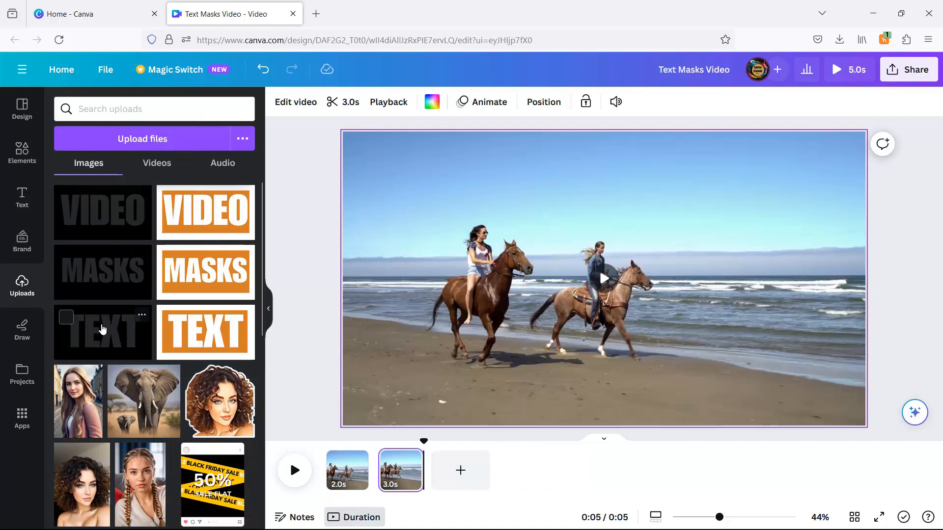
{"action": "left_click", "coordinate": [400, 467]}
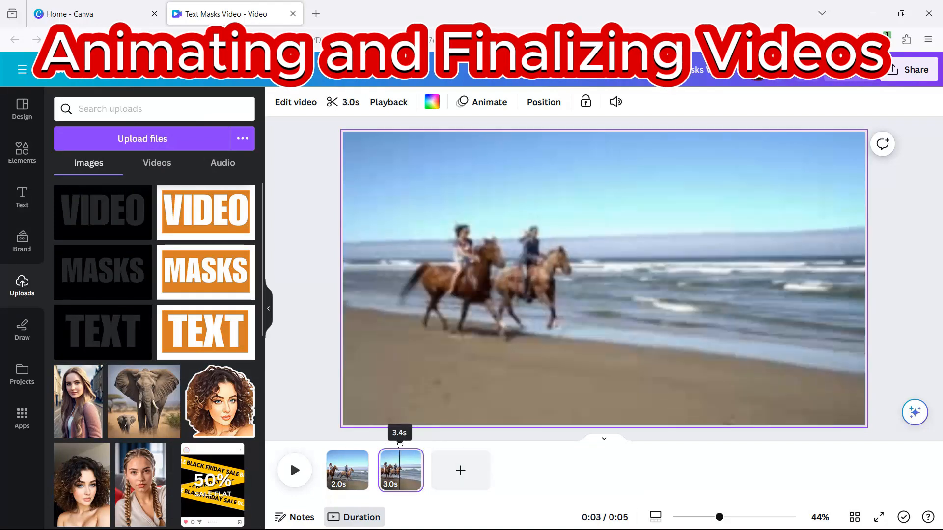
{"action": "left_click", "coordinate": [95, 334]}
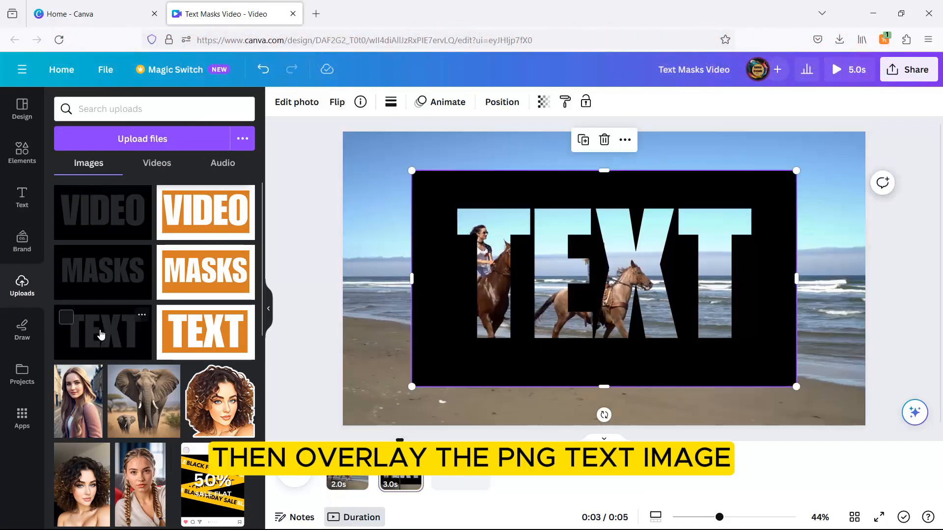
Enlarge the TEXT mask to cover the whole page and animate it with Stomp on both enter and exit.
{"action": "left_click_drag", "start_coordinate": [412, 386], "coordinate": [343, 426]}
{"action": "left_click_drag", "start_coordinate": [796, 172], "coordinate": [866, 132]}
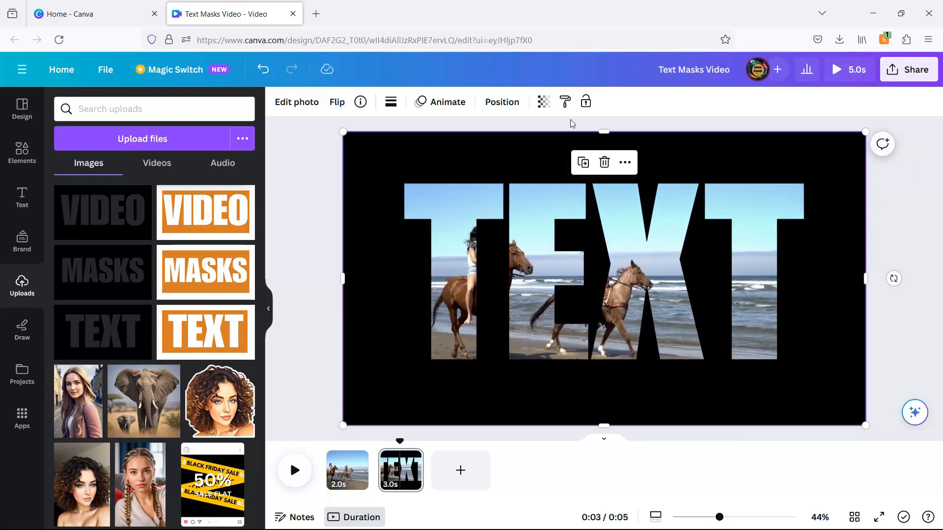
{"action": "left_click", "coordinate": [448, 106]}
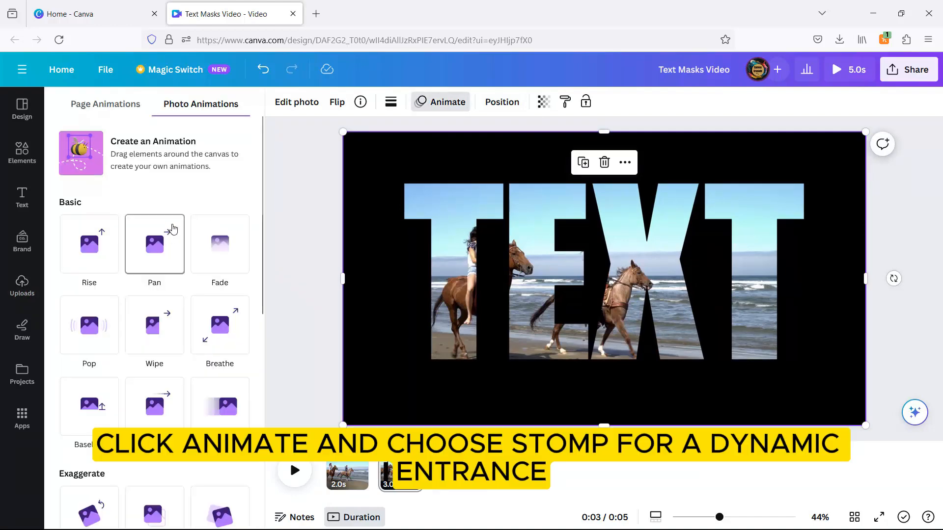
{"action": "scroll", "coordinate": [167, 218], "scroll_direction": "down", "scroll_amount": 8}
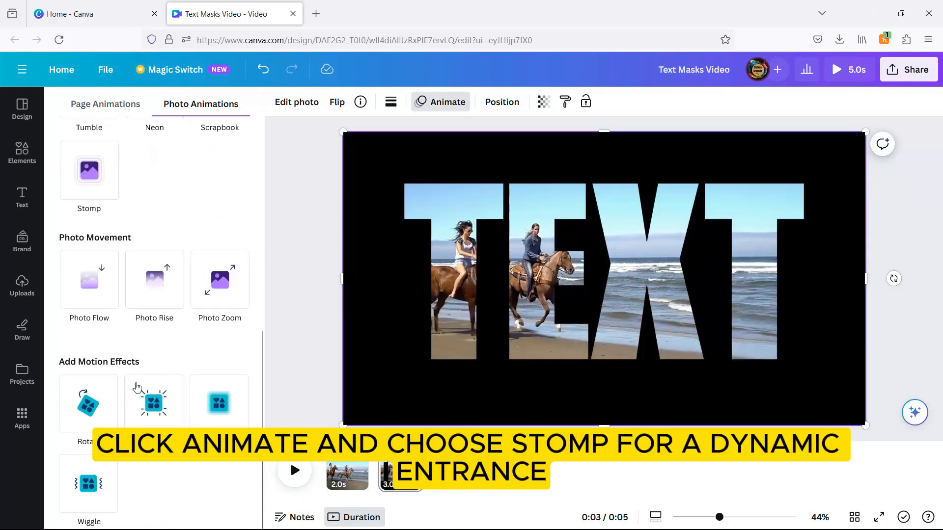
{"action": "left_click", "coordinate": [90, 172]}
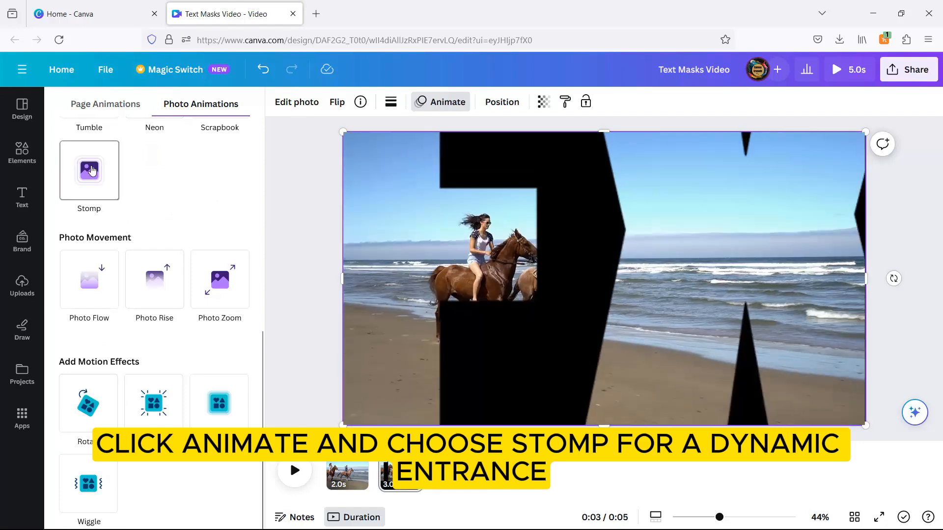
{"action": "left_click", "coordinate": [92, 170]}
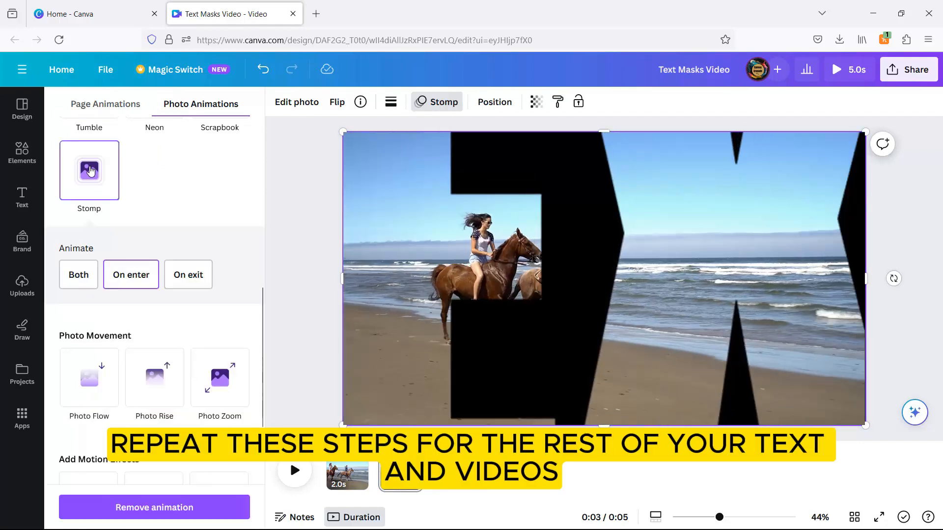
{"action": "left_click", "coordinate": [77, 283]}
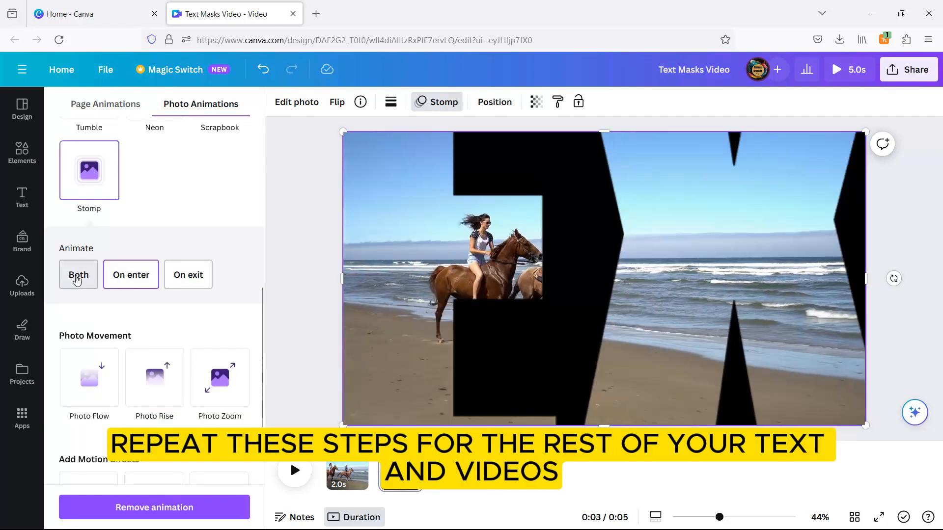
{"action": "mouse_move", "coordinate": [400, 443]}
{"action": "left_mouse_down"}
{"action": "mouse_move", "coordinate": [328, 443]}
{"action": "mouse_move", "coordinate": [413, 445]}
{"action": "left_mouse_up"}
Add a new page at the end of the timeline and search the video elements for "fying over the river".
{"action": "left_click", "coordinate": [460, 471]}
{"action": "left_click", "coordinate": [22, 152]}
{"action": "left_click", "coordinate": [219, 109]}
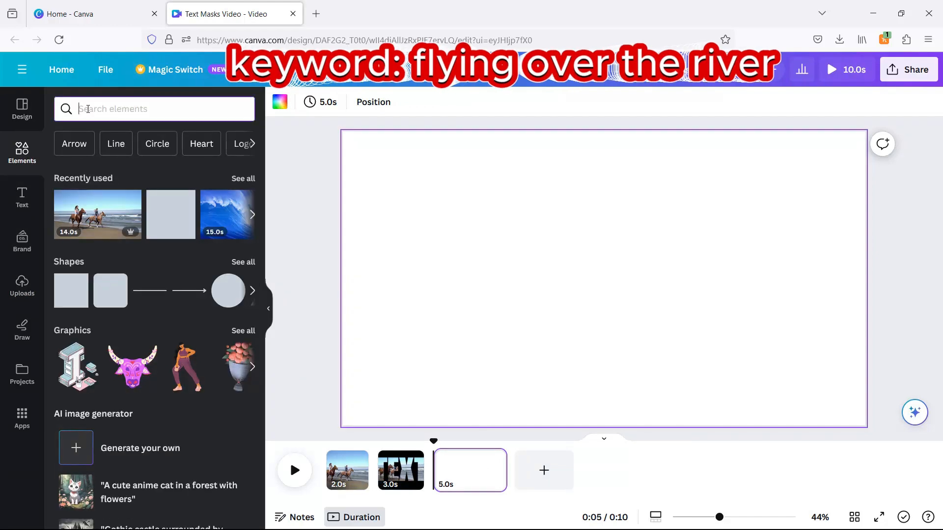
{"action": "type", "text": "fying over the river"}
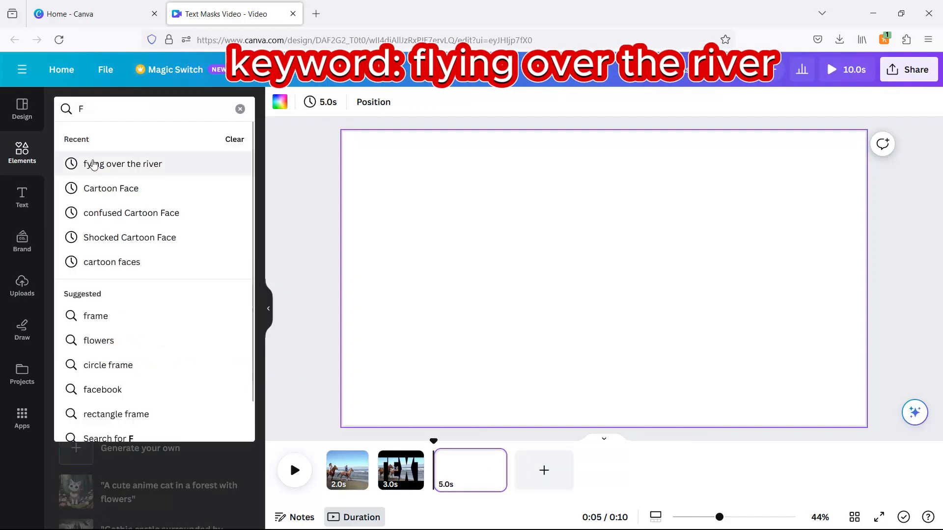
{"action": "left_click", "coordinate": [95, 163]}
{"action": "left_click", "coordinate": [180, 138]}
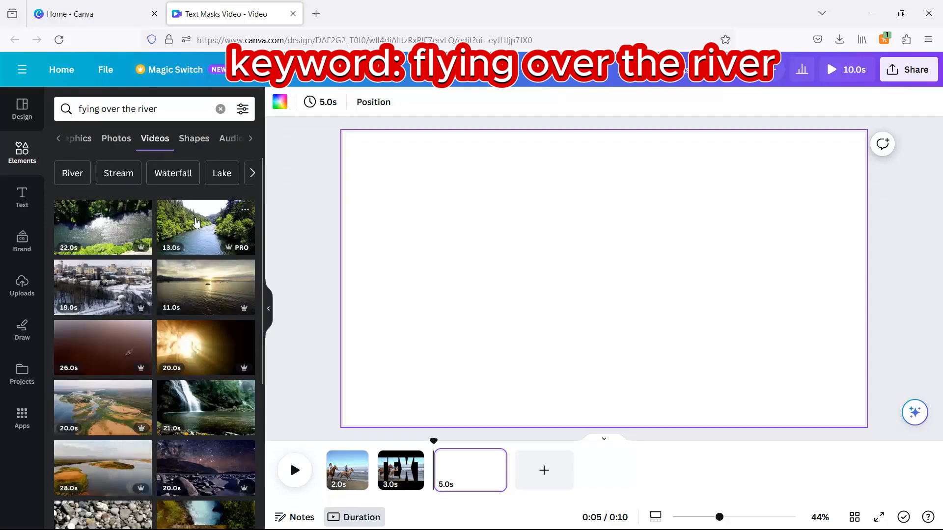
Insert the 13-second video of the forest-lined river and set it as the page background.
{"action": "left_click", "coordinate": [205, 227]}
{"action": "right_click", "coordinate": [475, 320]}
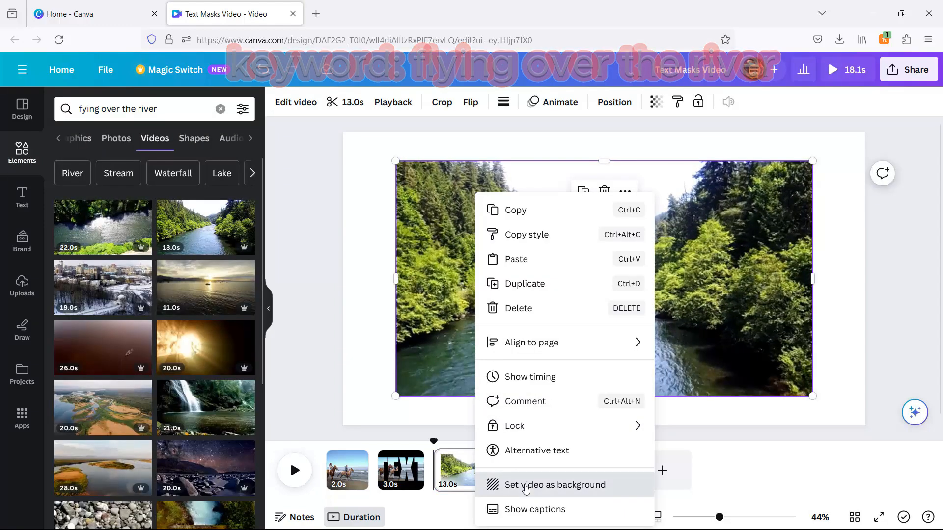
{"action": "left_click", "coordinate": [506, 484]}
Cut the river video into a 2-second clip and a 3-second clip, and delete the remaining last segment.
{"action": "left_click_drag", "start_coordinate": [434, 441], "coordinate": [471, 443]}
{"action": "key", "text": "s"}
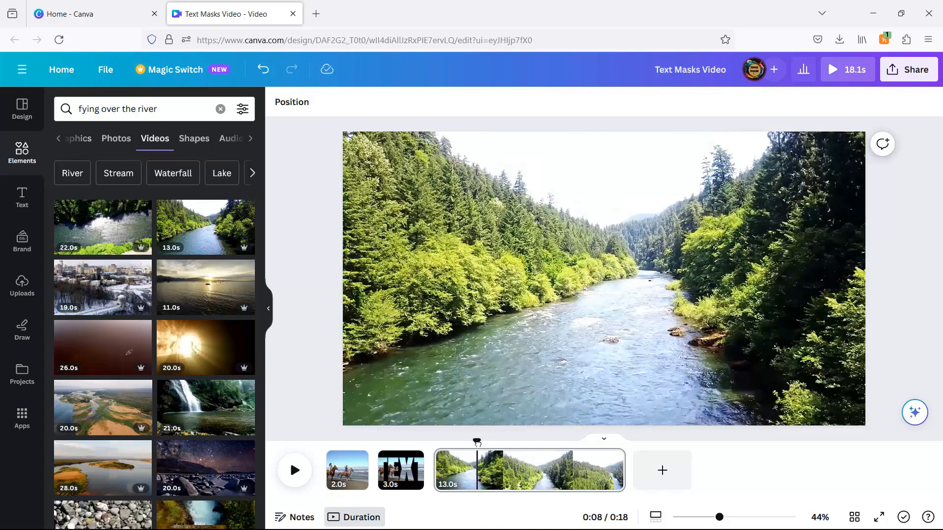
{"action": "left_click", "coordinate": [457, 469]}
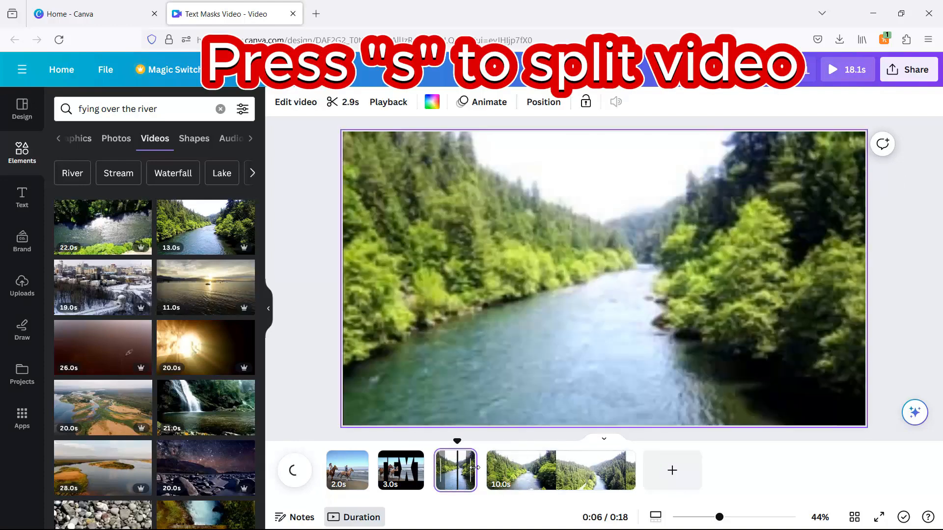
{"action": "left_click_drag", "start_coordinate": [475, 468], "coordinate": [462, 470]}
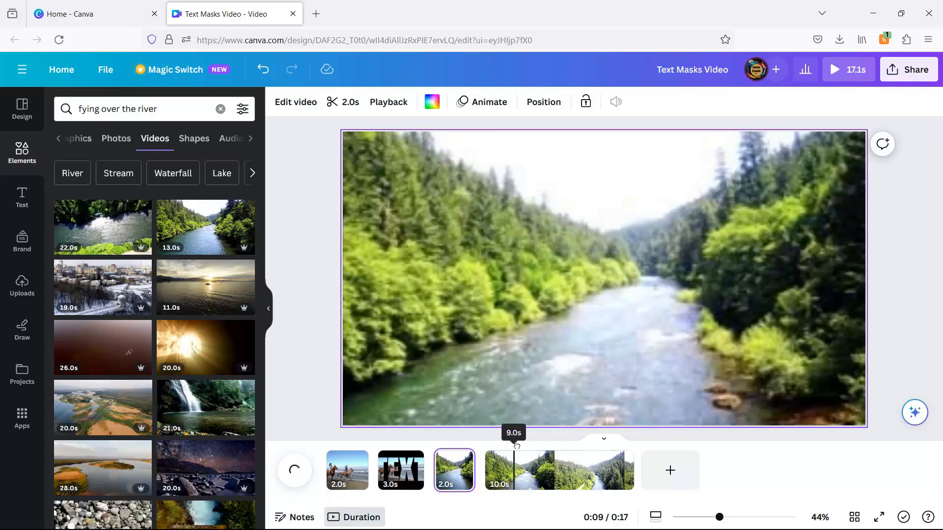
{"action": "left_click", "coordinate": [539, 467]}
{"action": "key", "text": "s"}
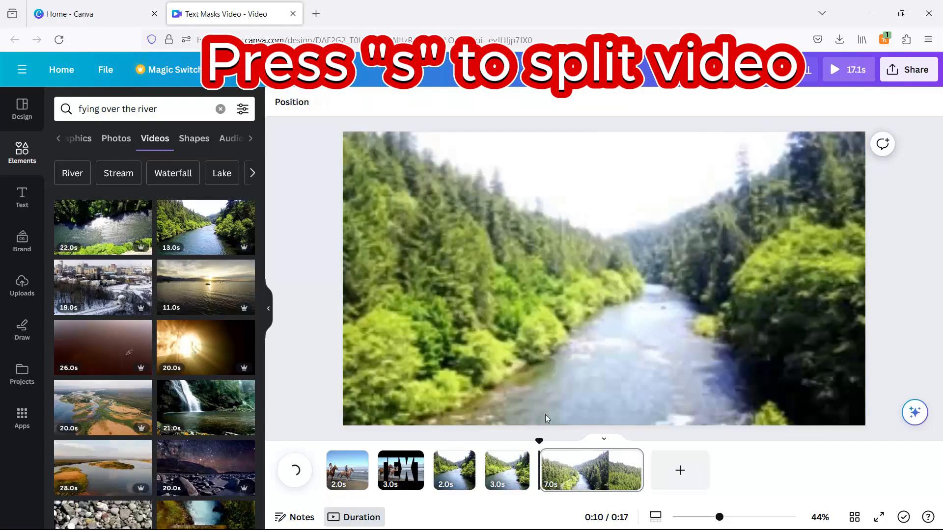
{"action": "key", "text": "Delete"}
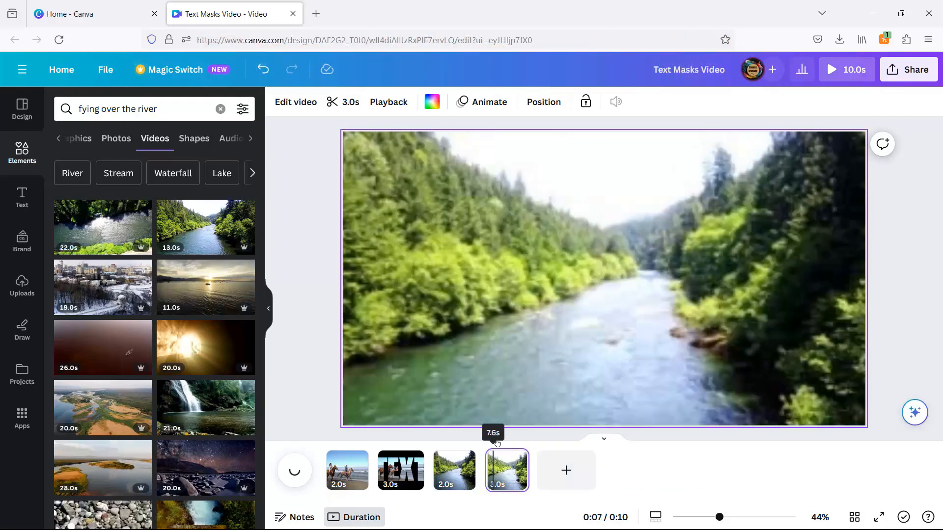
Overlay the uploaded black MASKS mask on the 3-second river clip and enlarge it to the full 1,920 × 1,080 page.
{"action": "left_click", "coordinate": [20, 287]}
{"action": "left_click", "coordinate": [109, 279]}
{"action": "left_click_drag", "start_coordinate": [411, 388], "coordinate": [342, 425]}
{"action": "left_click_drag", "start_coordinate": [796, 171], "coordinate": [866, 132]}
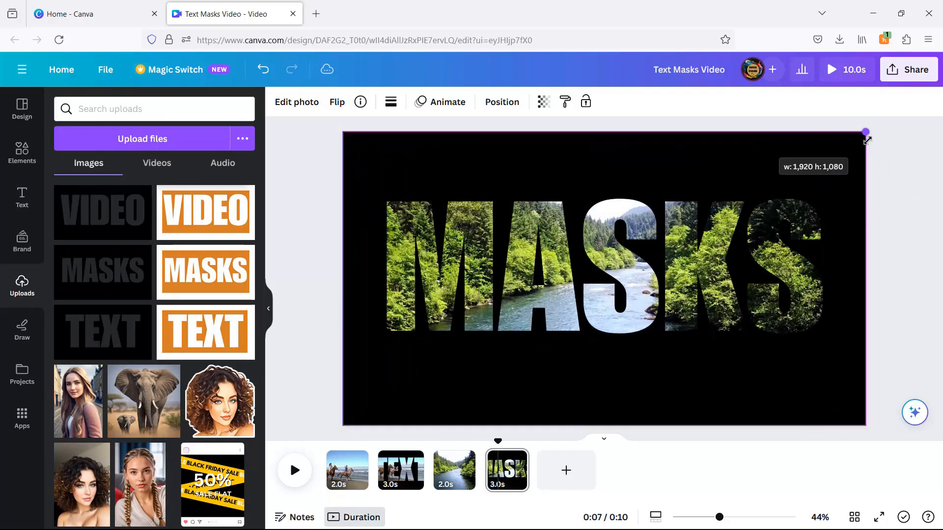
Animate the MASKS mask with Stomp on both enter and exit.
{"action": "left_click", "coordinate": [442, 102]}
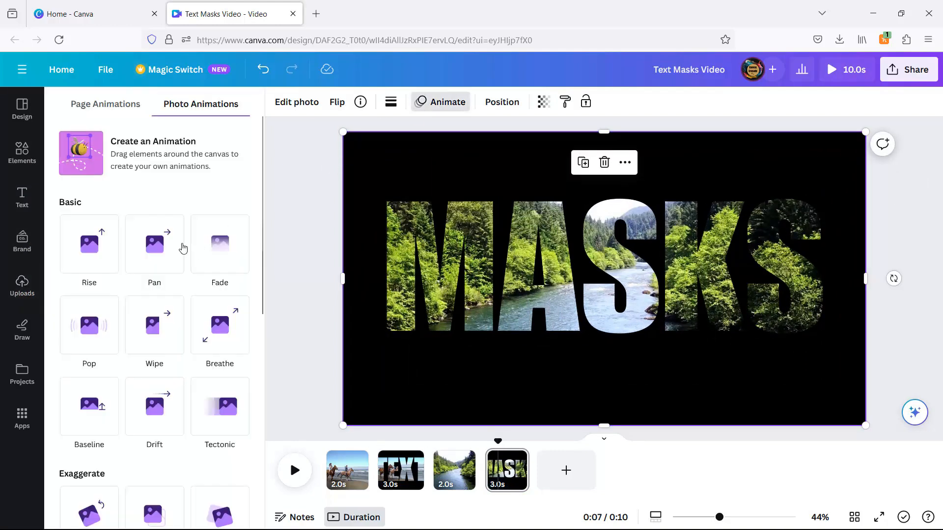
{"action": "scroll", "coordinate": [196, 244], "scroll_direction": "down", "scroll_amount": 5}
{"action": "left_click", "coordinate": [81, 235]}
{"action": "left_click", "coordinate": [75, 333]}
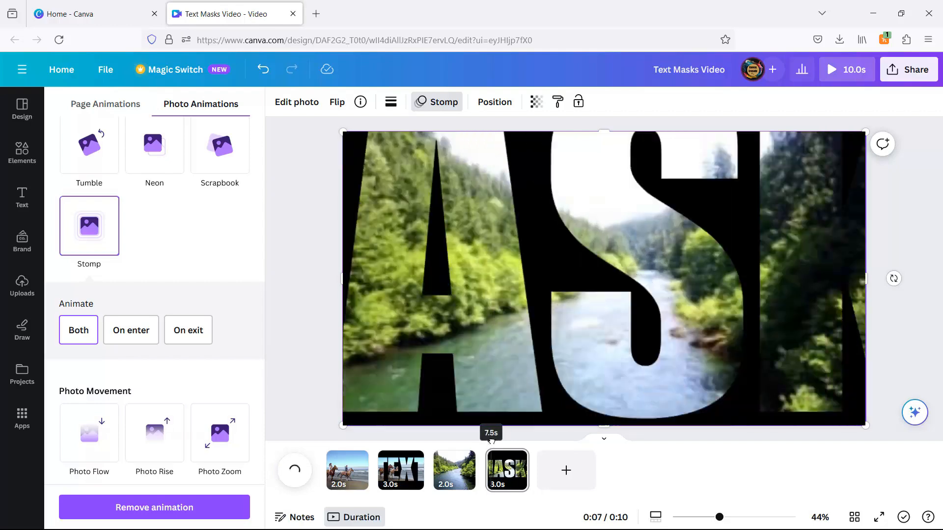
Add another page at the end of the timeline and search the video elements for "great waves".
{"action": "left_click", "coordinate": [566, 470]}
{"action": "left_click", "coordinate": [20, 154]}
{"action": "left_click", "coordinate": [219, 108]}
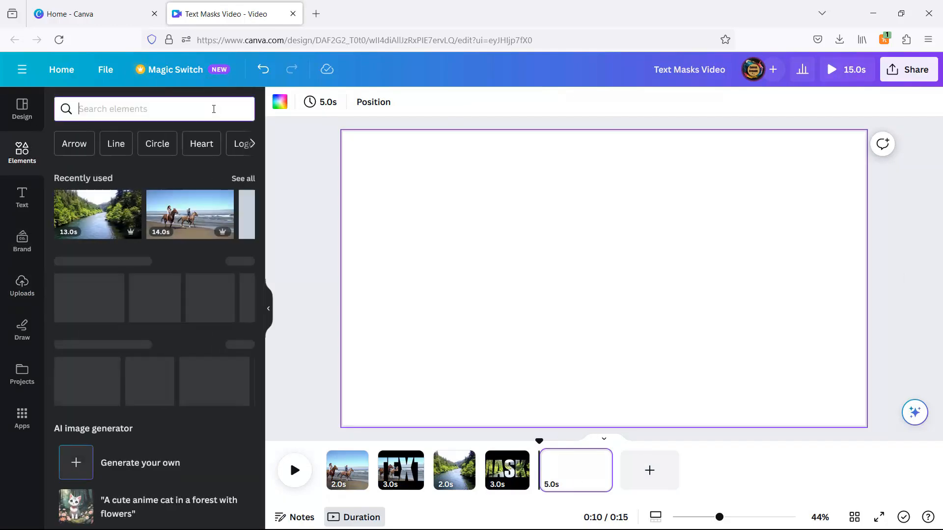
{"action": "left_click", "coordinate": [193, 103]}
{"action": "type", "text": "W"}
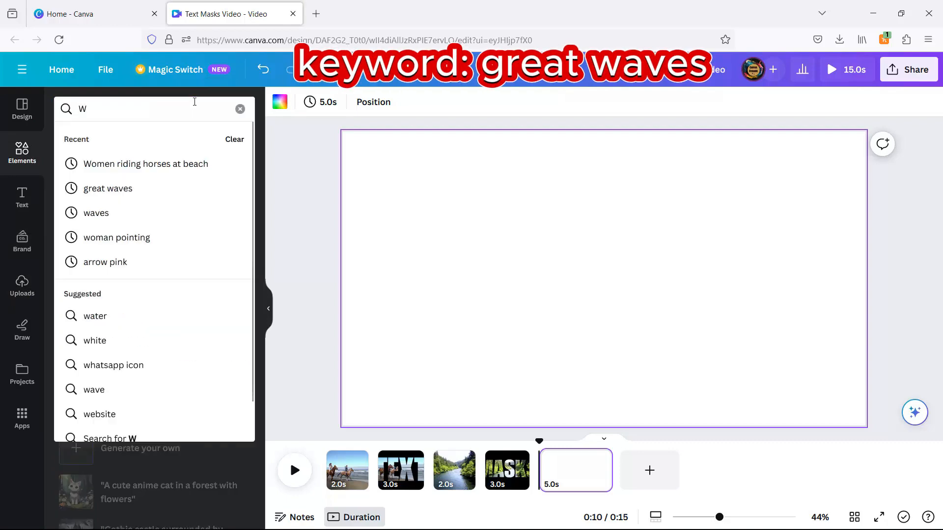
{"action": "left_click", "coordinate": [136, 190]}
{"action": "left_click", "coordinate": [175, 144]}
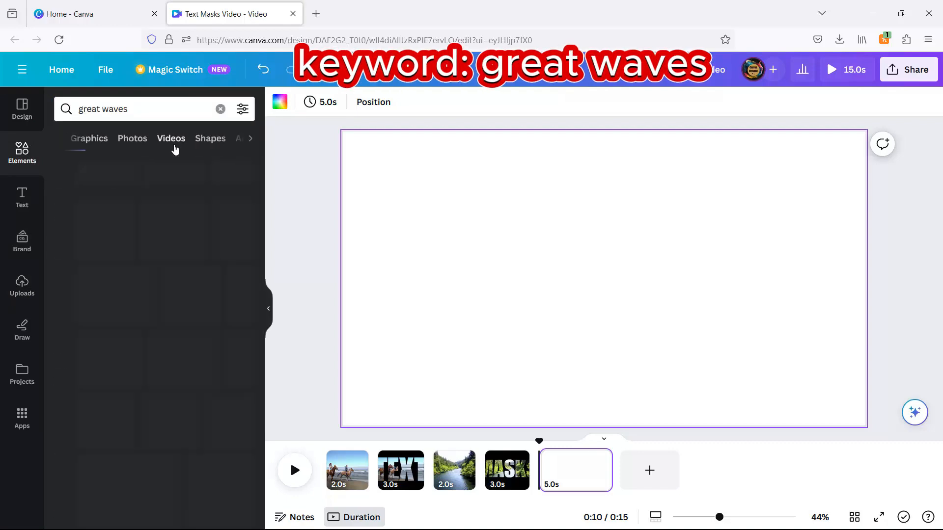
Insert the 15-second video of the big blue wave and set it as the page background.
{"action": "left_click", "coordinate": [102, 232]}
{"action": "left_click", "coordinate": [625, 191]}
{"action": "left_click", "coordinate": [560, 482]}
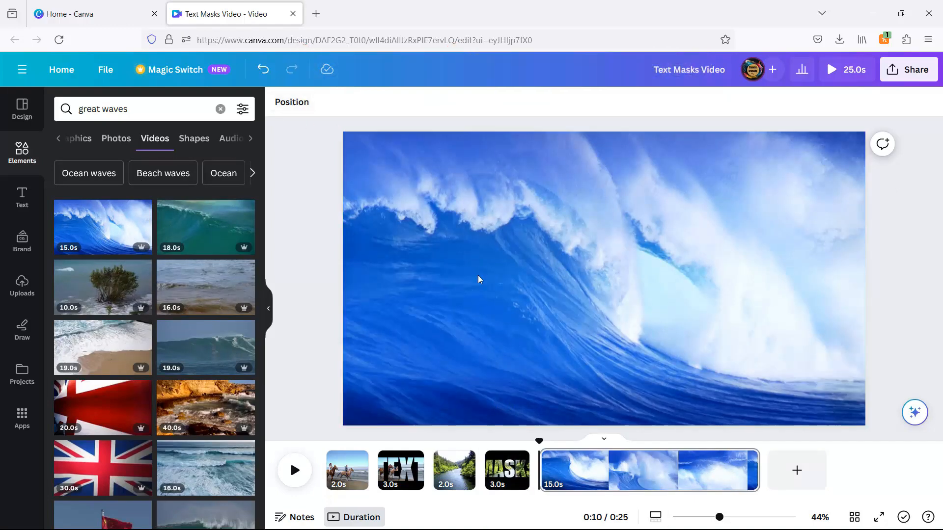
Flip the wave background video horizontally.
{"action": "left_click", "coordinate": [358, 185]}
{"action": "left_click", "coordinate": [470, 102]}
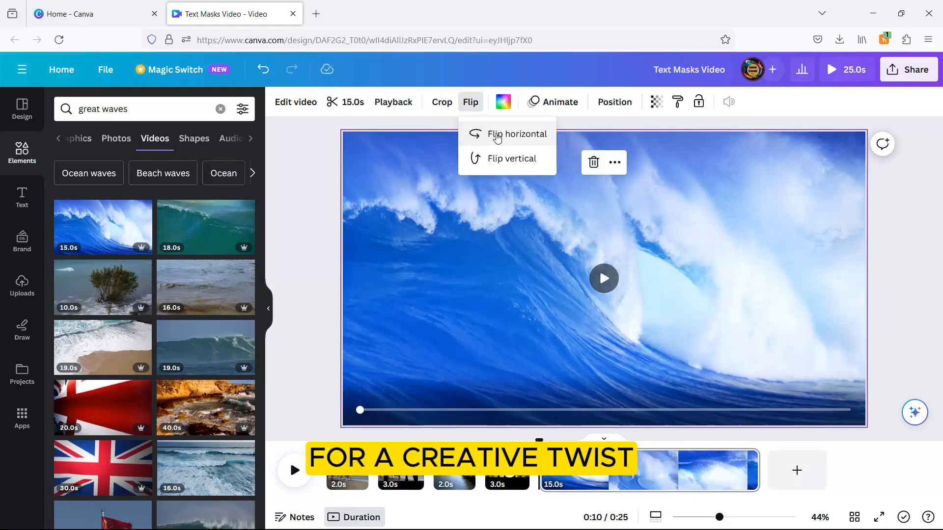
{"action": "left_click", "coordinate": [497, 137]}
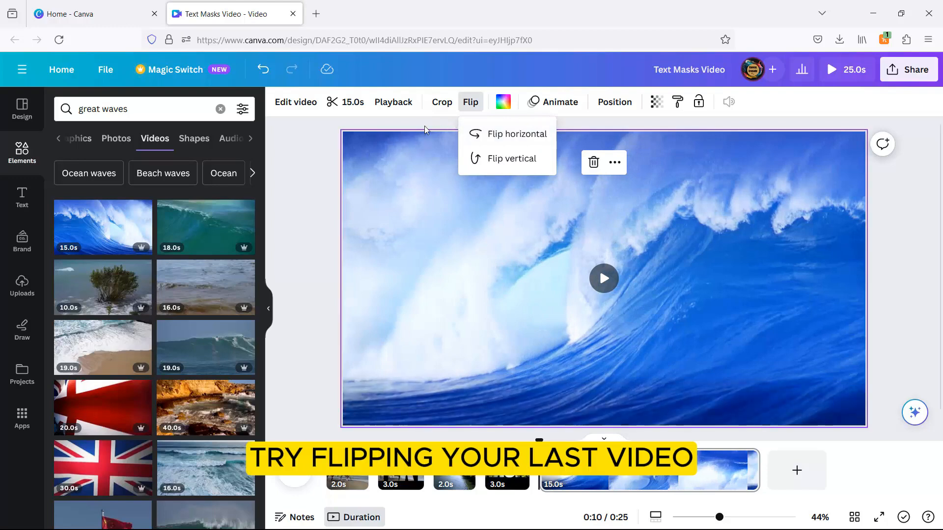
{"action": "left_click", "coordinate": [509, 272]}
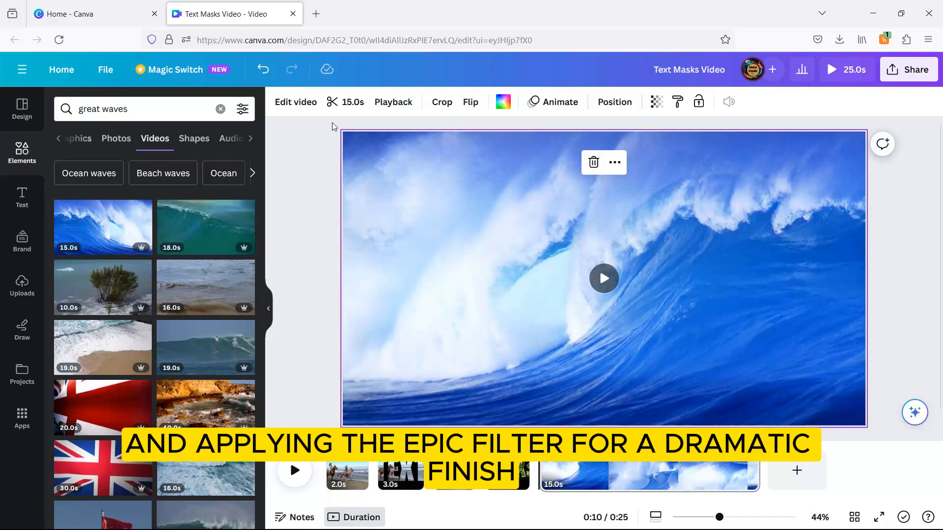
Apply the Epic filter to the wave video and play a short preview of it.
{"action": "left_click", "coordinate": [296, 102]}
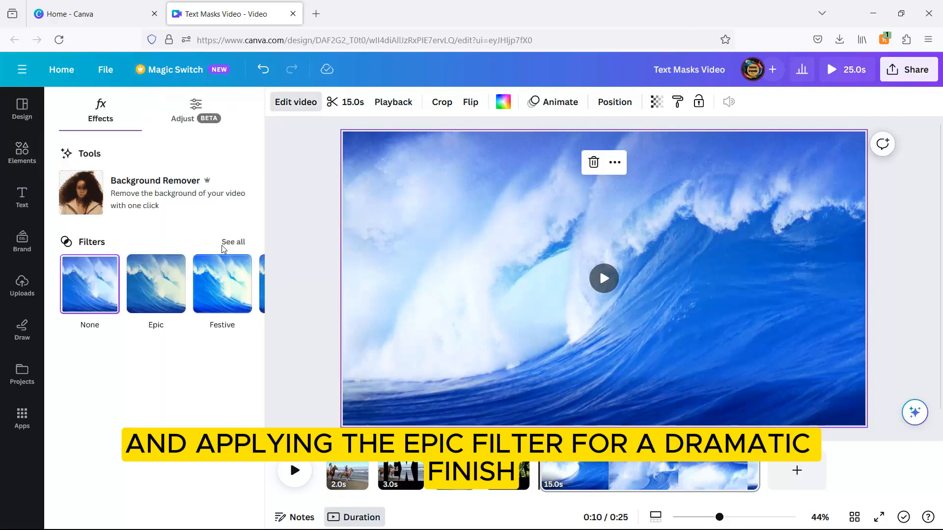
{"action": "left_click", "coordinate": [145, 292]}
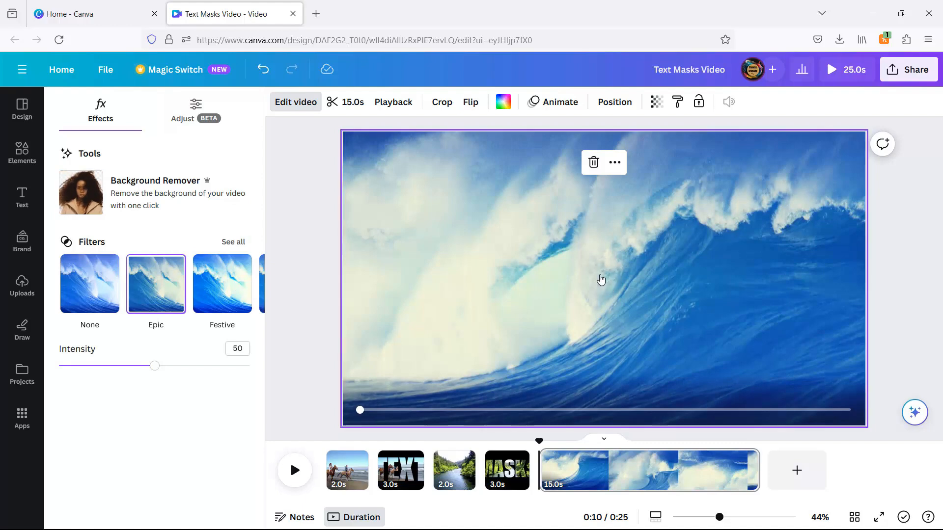
{"action": "left_click", "coordinate": [602, 279]}
{"action": "left_click", "coordinate": [601, 280]}
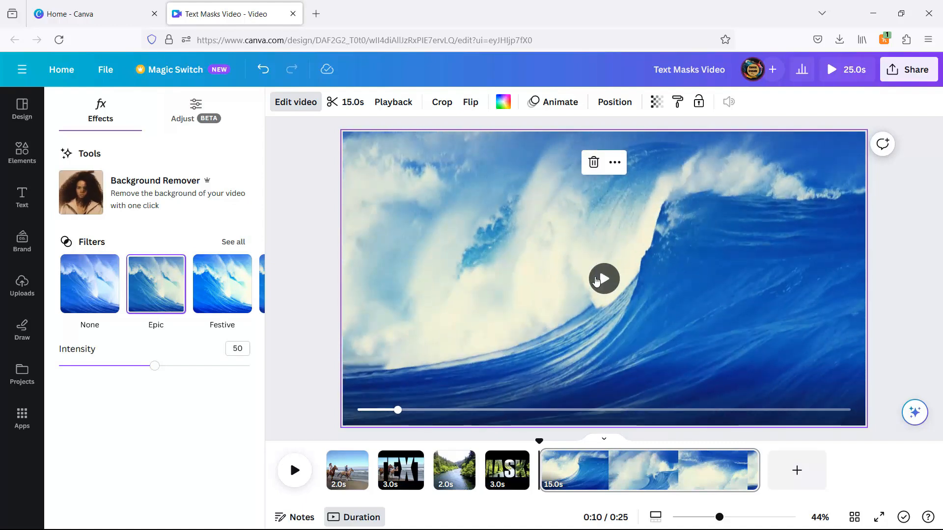
Cut the wave video into a 2-second clip and a 3-second clip, and delete the remaining last segment.
{"action": "left_click_drag", "start_coordinate": [539, 441], "coordinate": [565, 442]}
{"action": "key", "text": "s"}
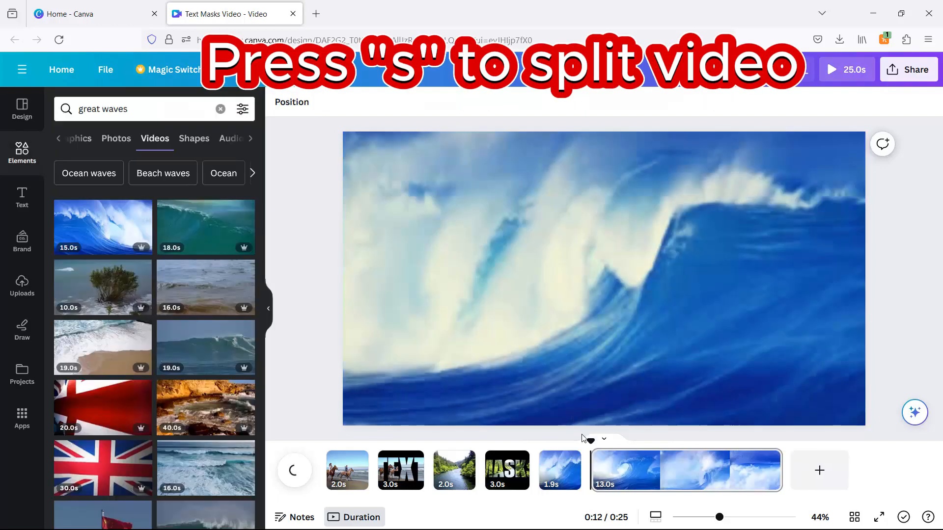
{"action": "left_click", "coordinate": [572, 478]}
{"action": "left_click_drag", "start_coordinate": [581, 469], "coordinate": [635, 449]}
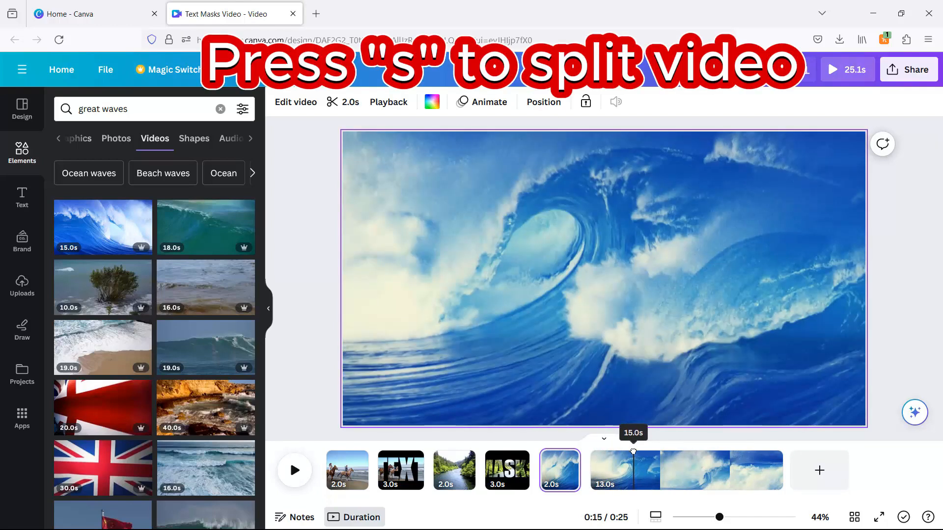
{"action": "key", "text": "s"}
{"action": "left_click", "coordinate": [683, 467]}
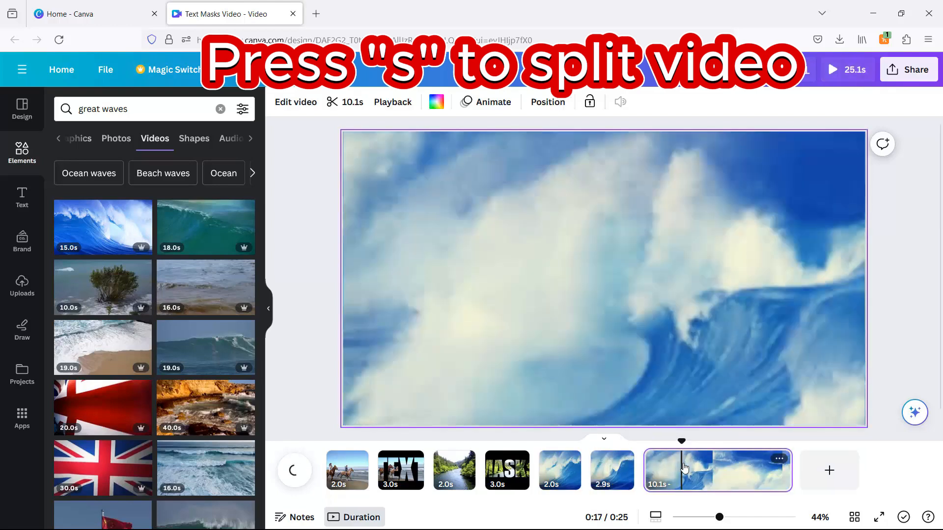
{"action": "key", "text": "Delete"}
{"action": "left_click_drag", "start_coordinate": [630, 474], "coordinate": [634, 472]}
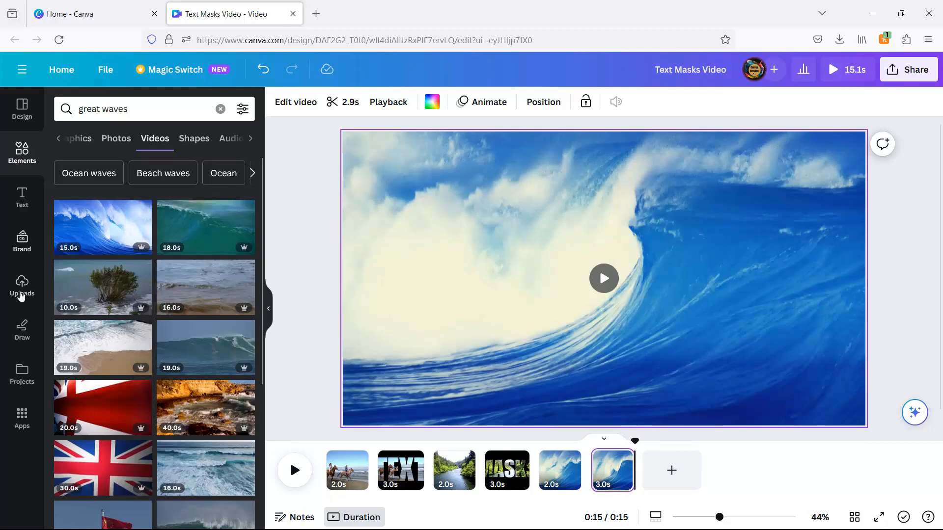
Overlay the uploaded black VIDEO mask on the 3-second wave clip and enlarge it to cover the whole page.
{"action": "left_click", "coordinate": [22, 284]}
{"action": "left_click", "coordinate": [103, 212]}
{"action": "left_click_drag", "start_coordinate": [412, 390], "coordinate": [343, 426]}
{"action": "left_click_drag", "start_coordinate": [796, 171], "coordinate": [865, 132]}
Animate the VIDEO mask with Stomp on both enter and exit, and return the playhead to the start of the timeline.
{"action": "left_click", "coordinate": [440, 102]}
{"action": "scroll", "coordinate": [113, 324], "scroll_direction": "down", "scroll_amount": 7}
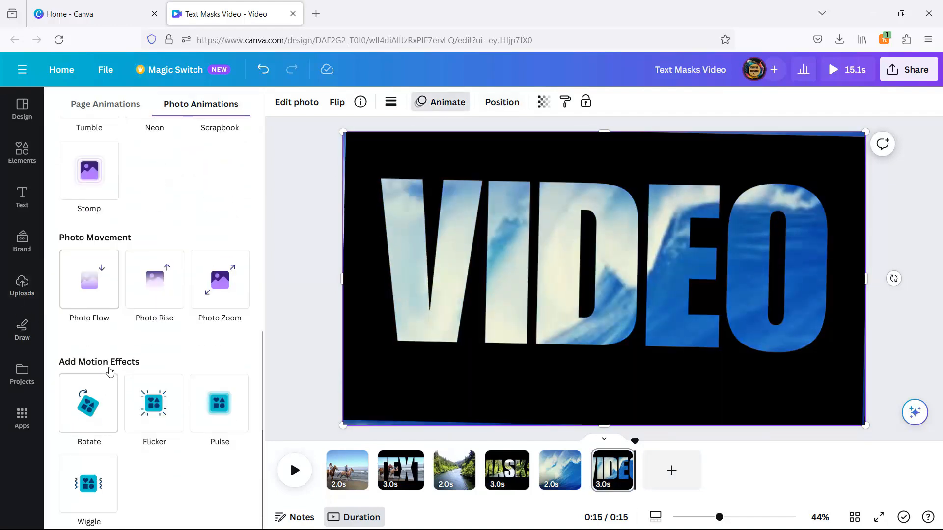
{"action": "left_click", "coordinate": [94, 176]}
{"action": "left_click", "coordinate": [78, 274]}
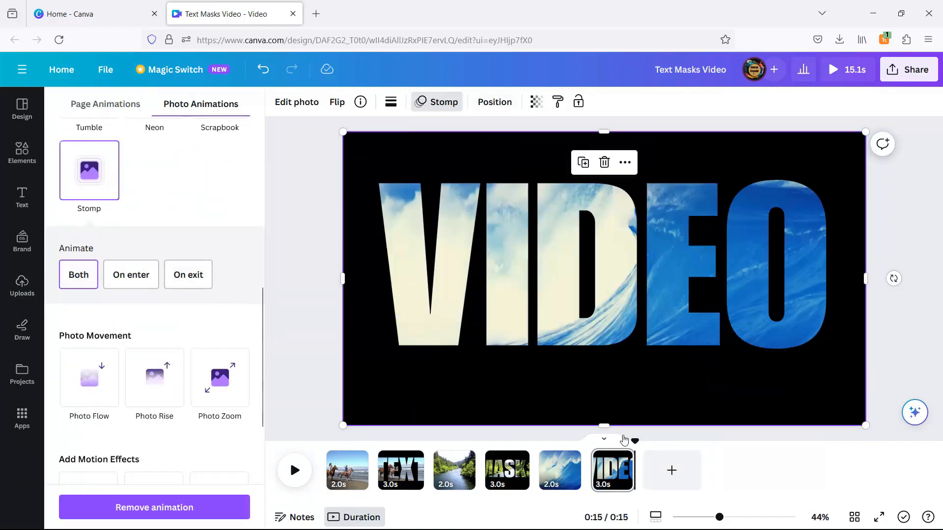
{"action": "left_click_drag", "start_coordinate": [634, 442], "coordinate": [300, 459]}
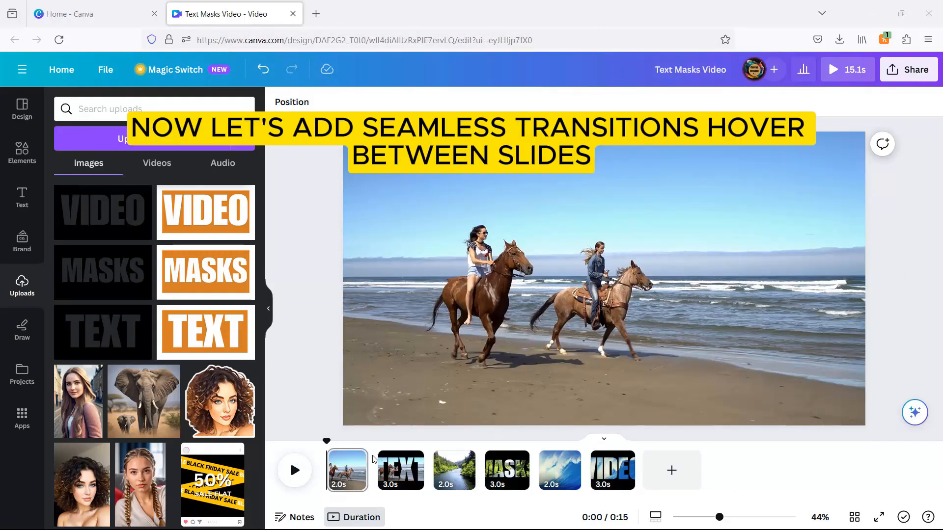
Apply the Match & Move transition between all pages of the video and return the playhead to the start of the timeline.
{"action": "mouse_move", "coordinate": [379, 462]}
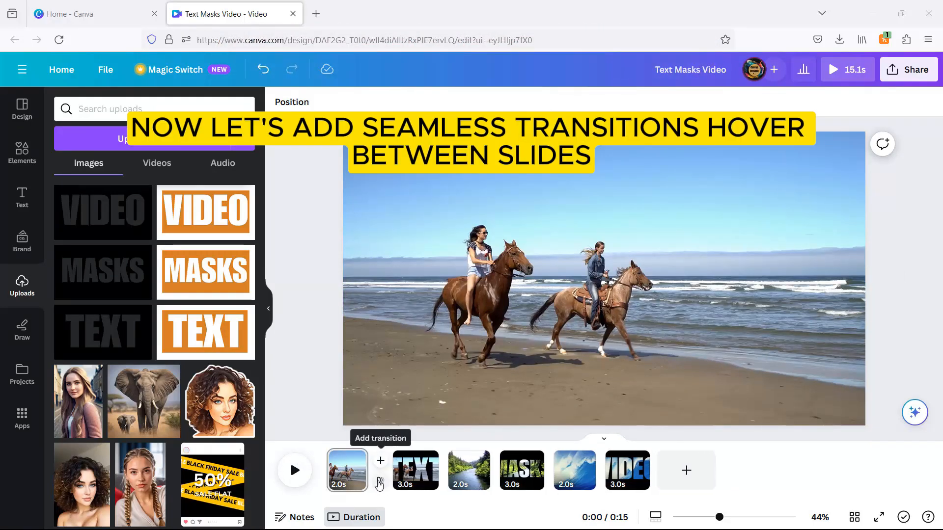
{"action": "left_click", "coordinate": [380, 481]}
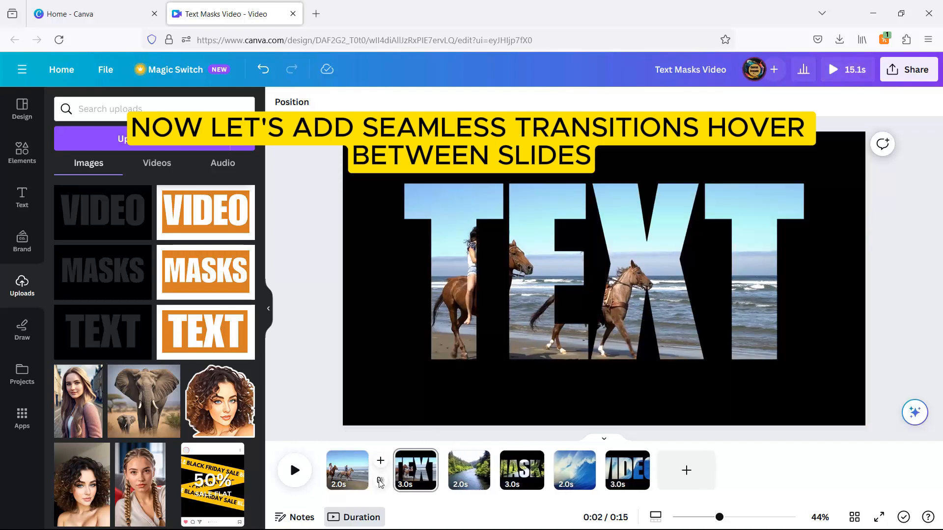
{"action": "left_click", "coordinate": [380, 483]}
{"action": "left_click", "coordinate": [90, 326]}
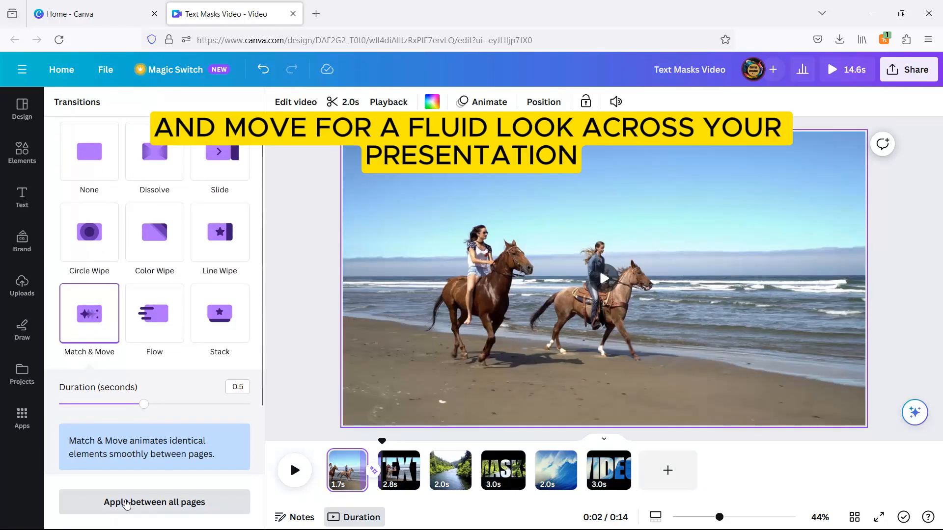
{"action": "left_click", "coordinate": [126, 504]}
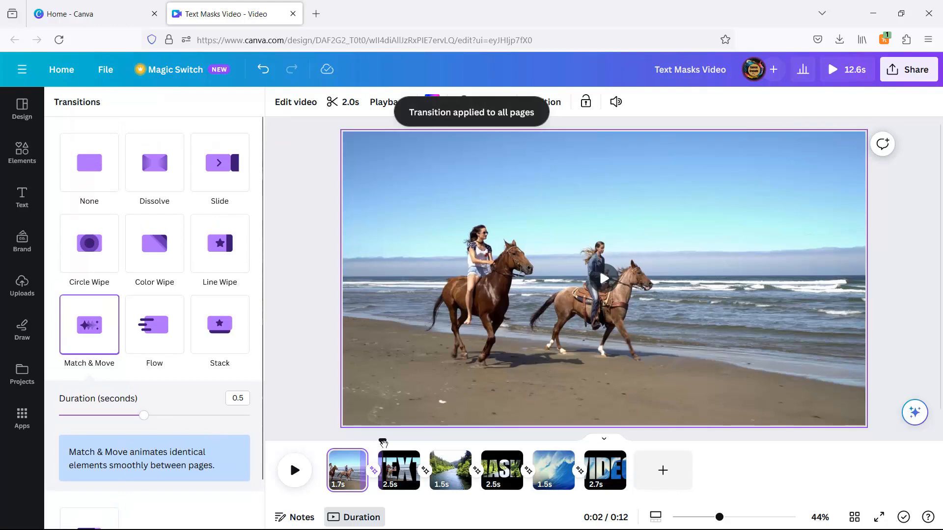
{"action": "left_click_drag", "start_coordinate": [382, 442], "coordinate": [326, 442]}
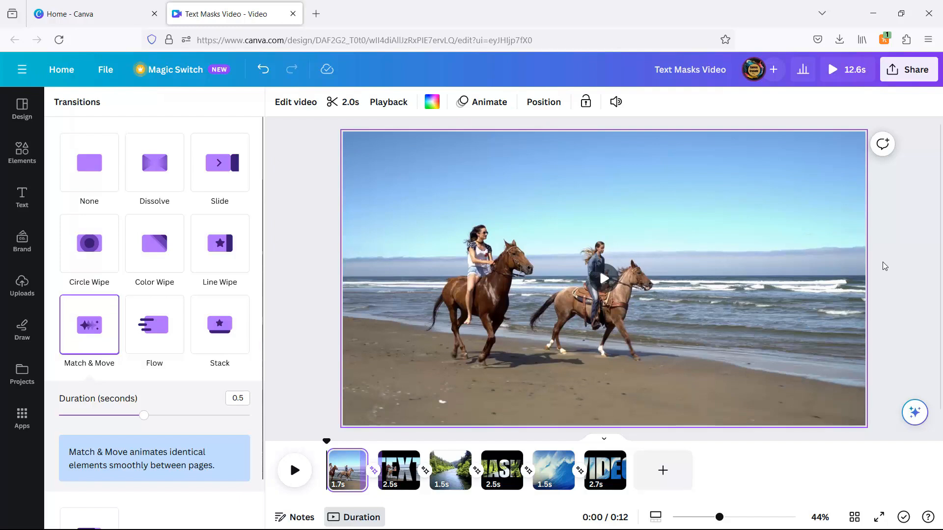
Open the download settings for exporting all pages of the finished design as an MP4 video.
{"action": "left_click", "coordinate": [903, 73]}
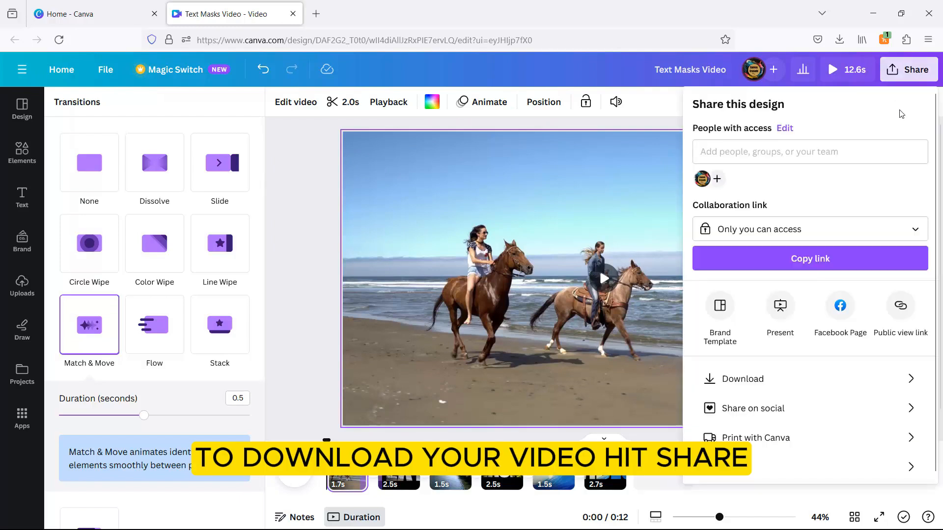
{"action": "left_click", "coordinate": [776, 375]}
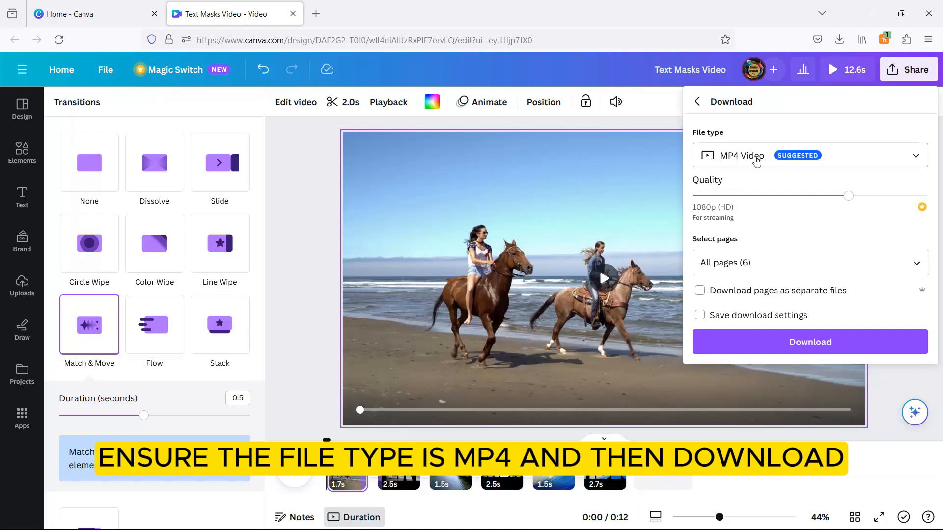